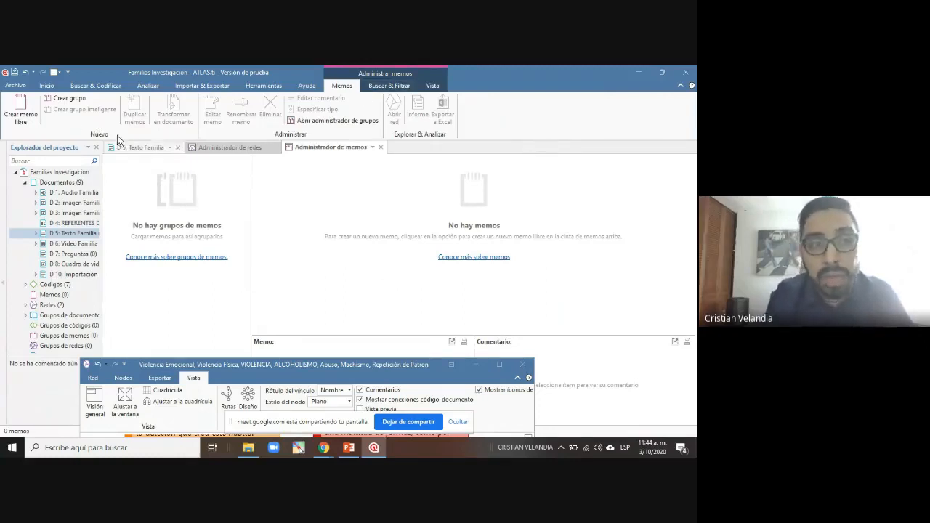
# Create a new free memo named "TEORIA ALCOHOLISMO"
pyautogui.click(22, 117)
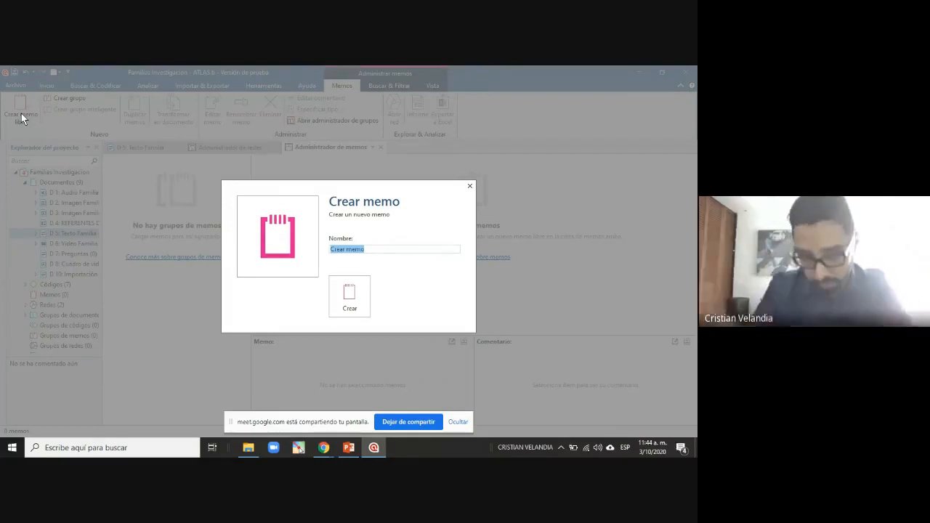
pyautogui.write('TEORIA')
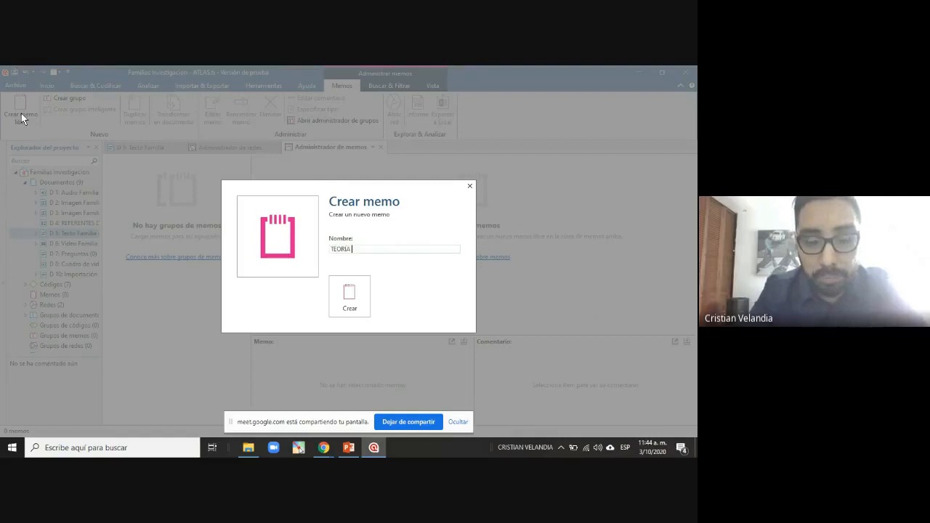
pyautogui.write(' ACUFUNDISMO')
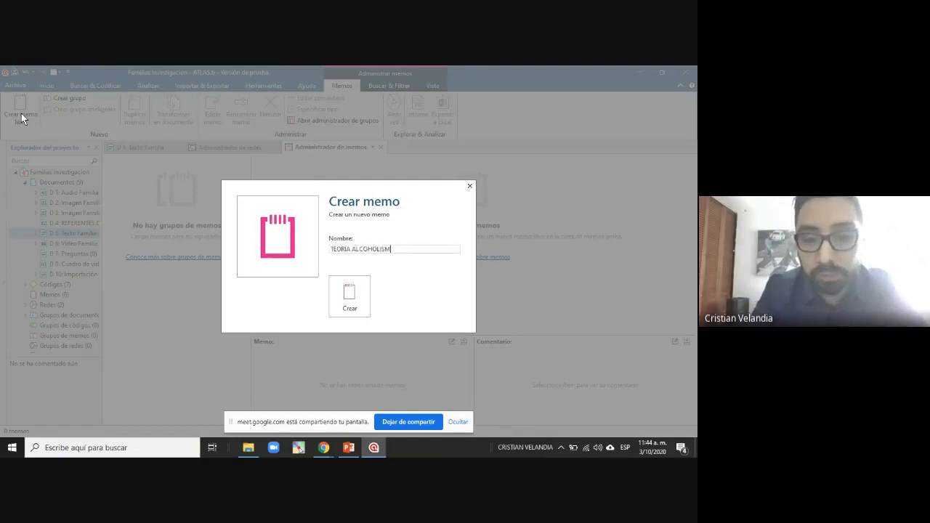
pyautogui.press('Return')
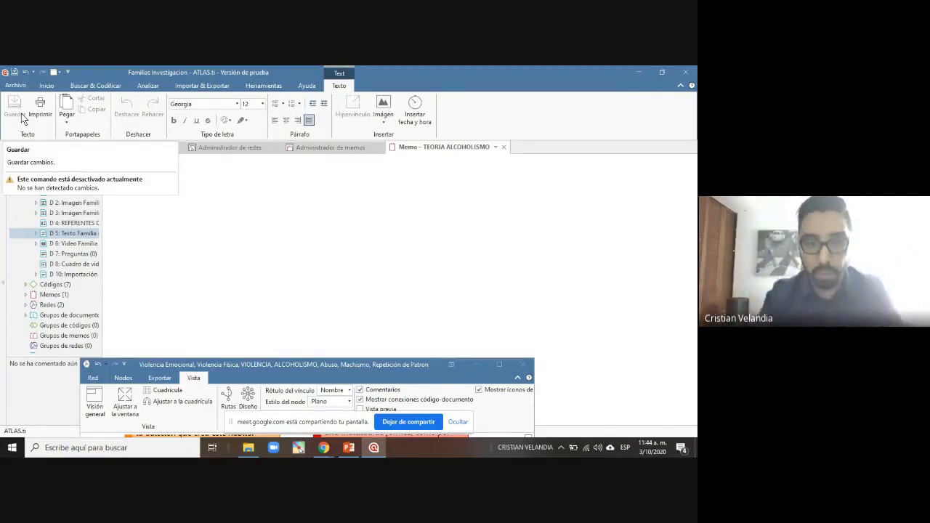
# Begin the memo text with the cited author's surname followed by the year "(2018)"
pyautogui.click(253, 177)
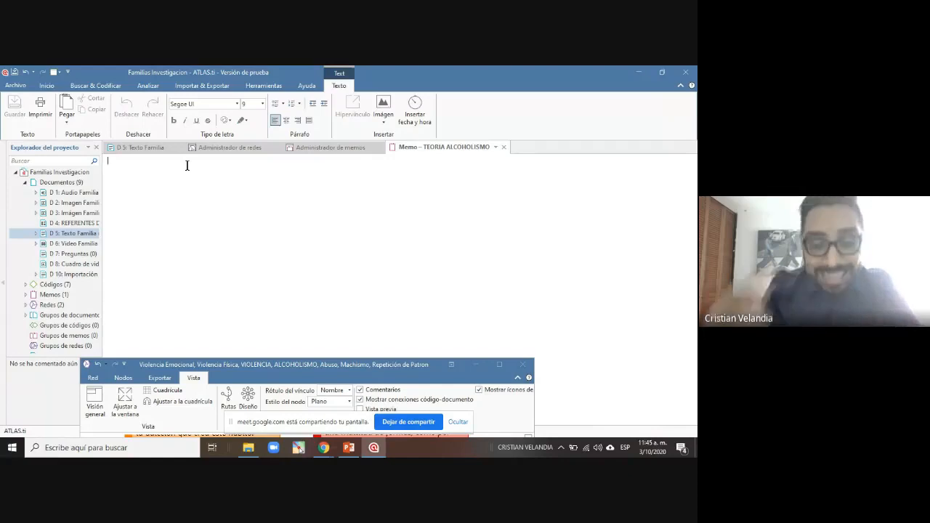
pyautogui.write('vELAD')
pyautogui.press('BackSpace')
pyautogui.press('BackSpace')
pyautogui.press('BackSpace')
pyautogui.press('BackSpace')
pyautogui.press('BackSpace')
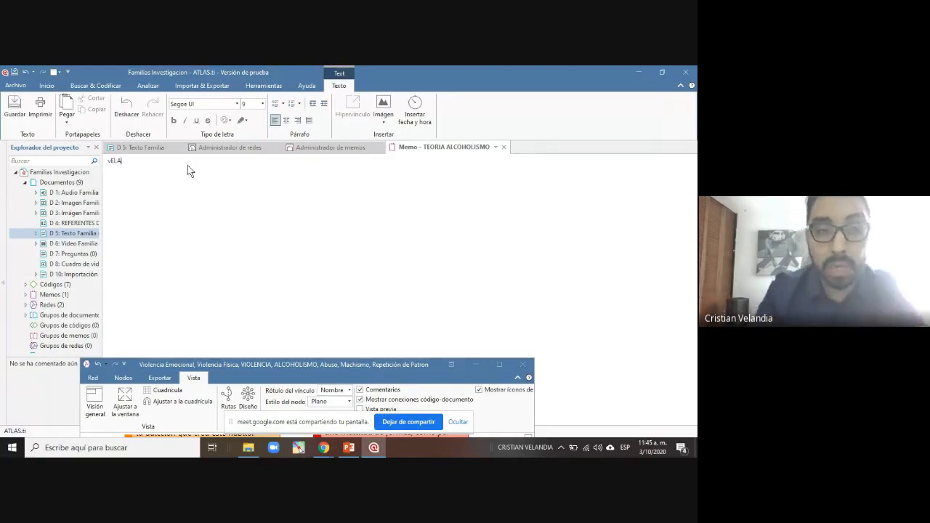
pyautogui.write('Velandia (')
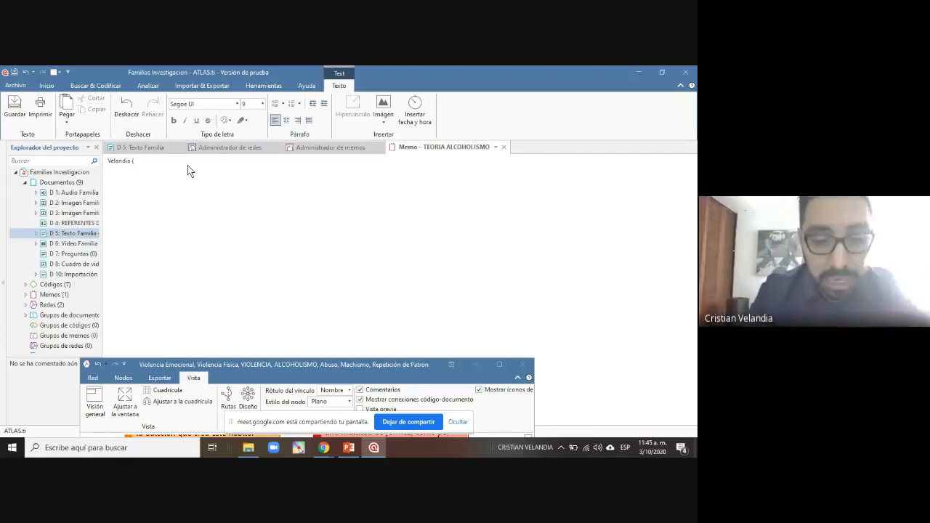
pyautogui.write('2')
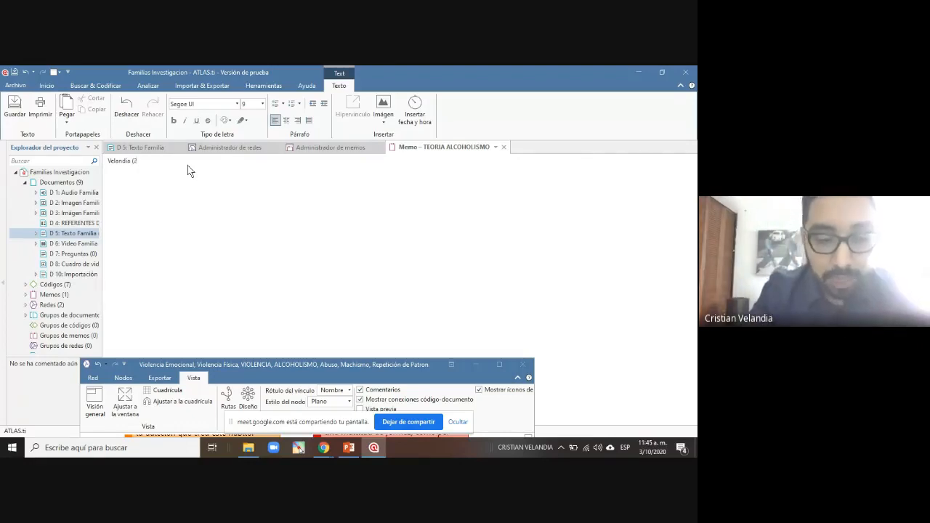
pyautogui.write('018)')
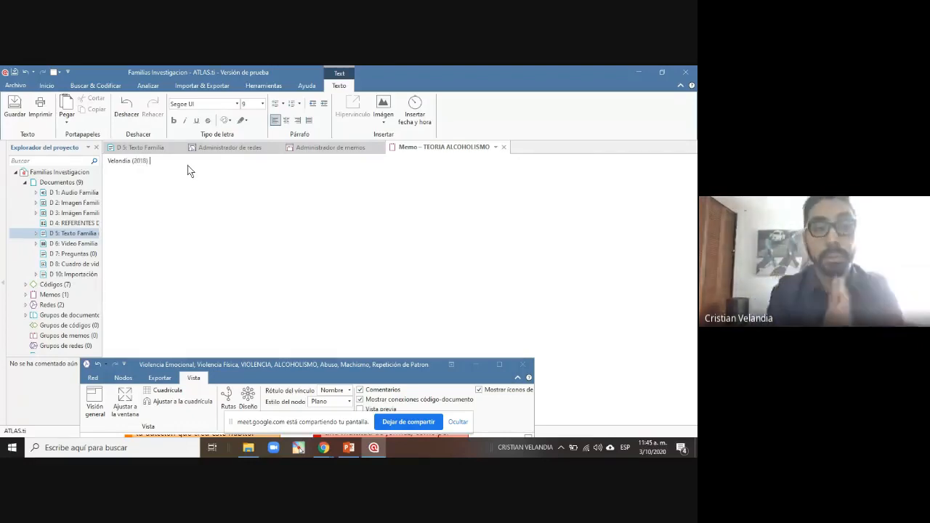
# Continue the memo sentence with "señala que el alcoholismo se genera debido a comportamientos"
pyautogui.write(' señal')
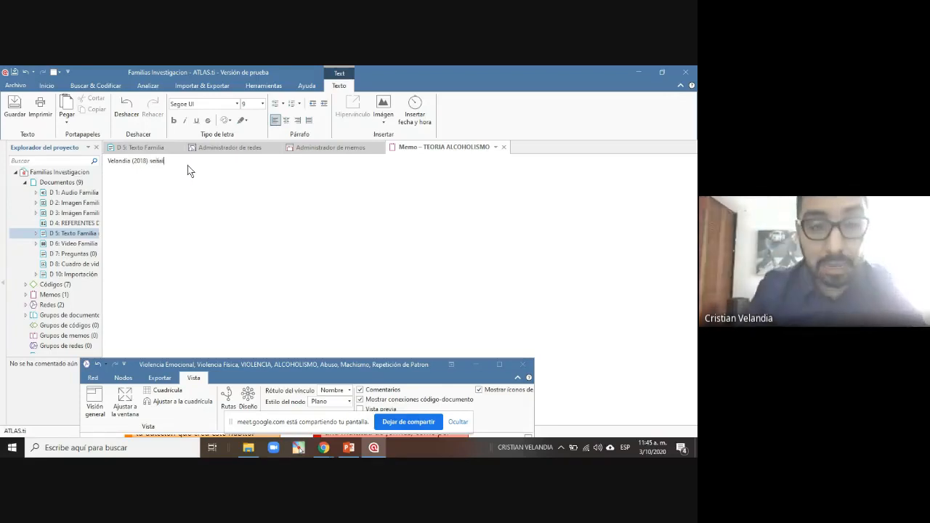
pyautogui.write('a que el alc')
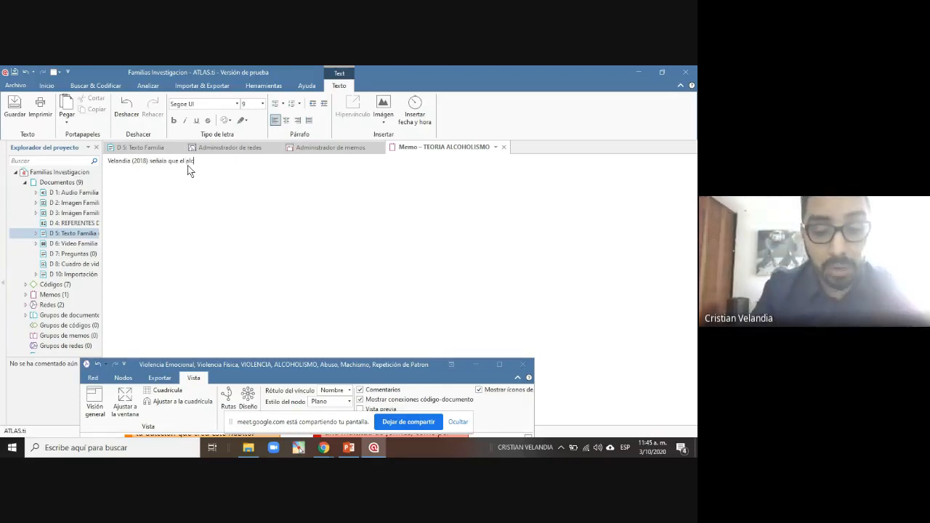
pyautogui.write('oh')
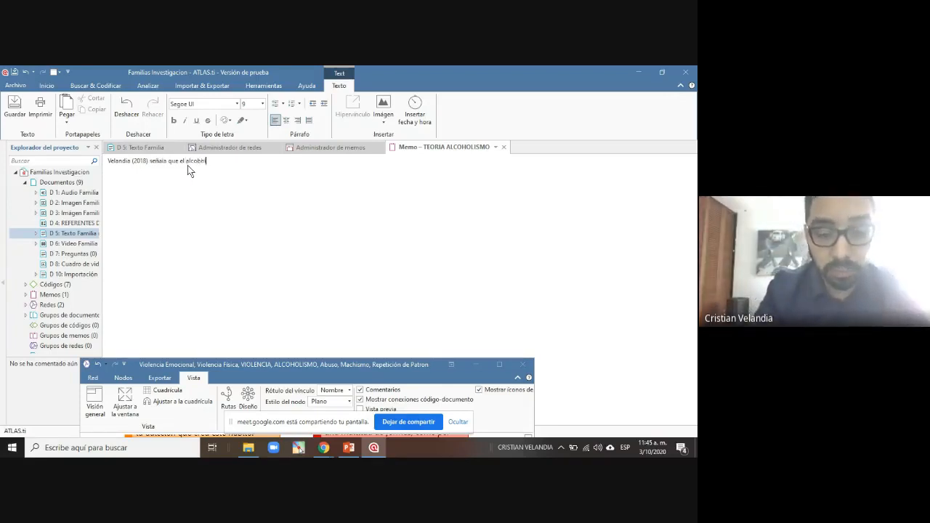
pyautogui.write('olismo')
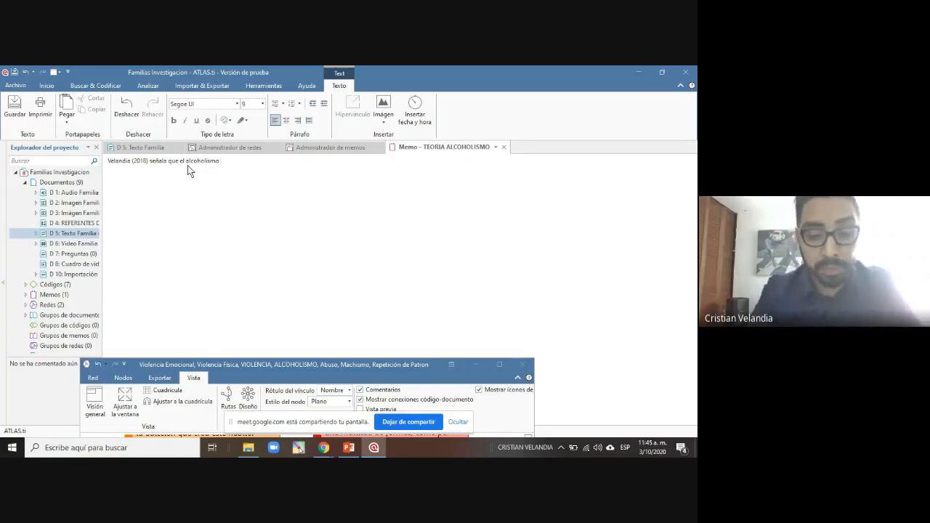
pyautogui.write(' se genera deb')
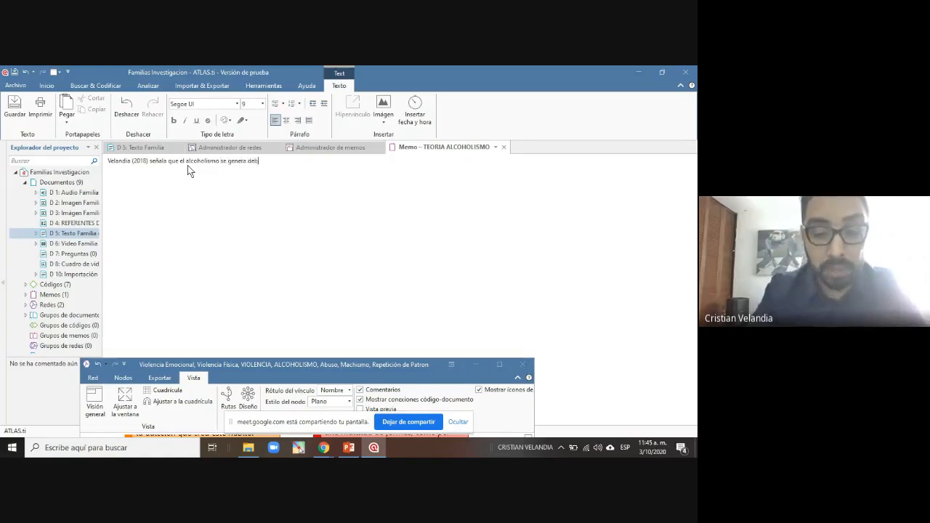
pyautogui.write('ido a ')
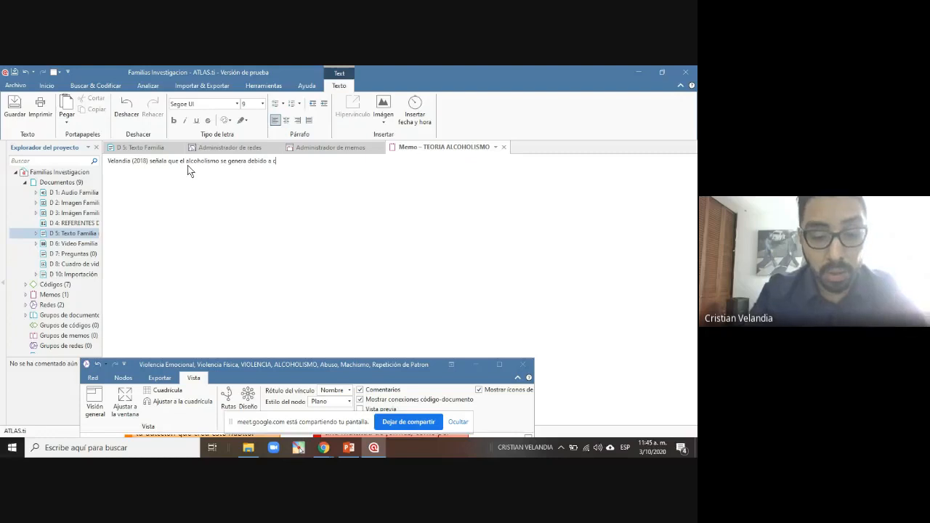
pyautogui.write('comportamientos ')
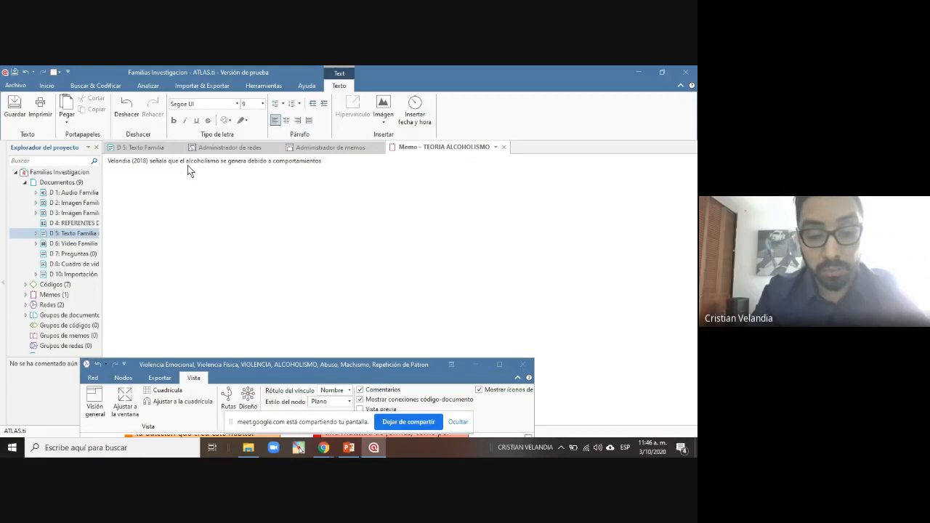
# Finish the memo sentence with "constuidos en la niñez respecto a la relación con los padres de familia."
pyautogui.write('constuidos ')
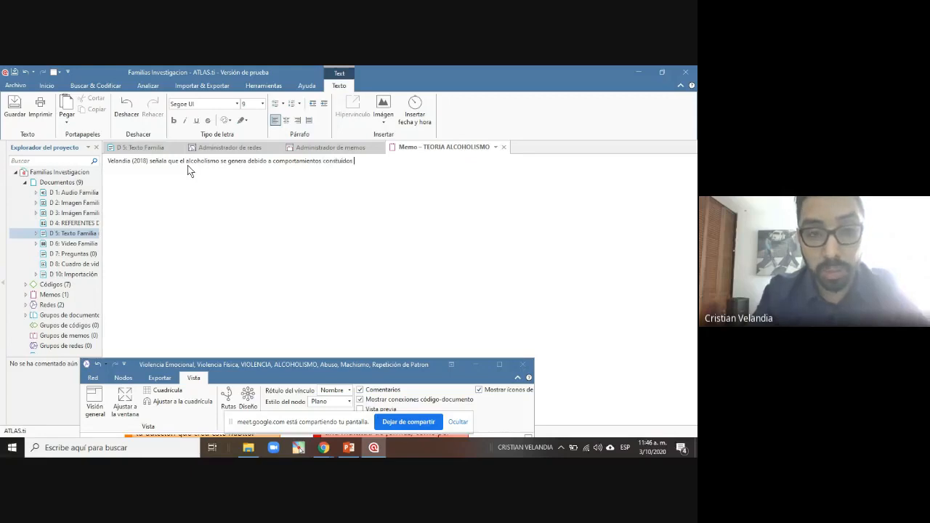
pyautogui.write('en la niñez')
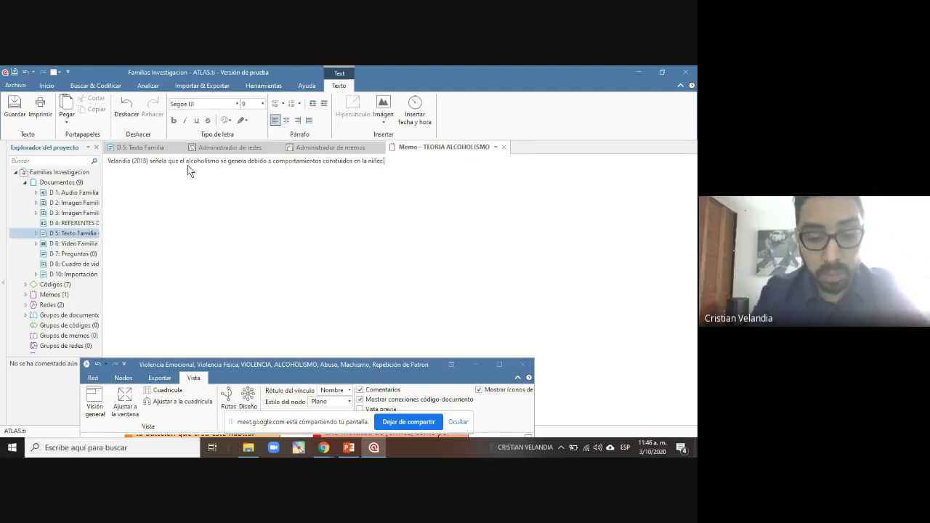
pyautogui.write('.respecto')
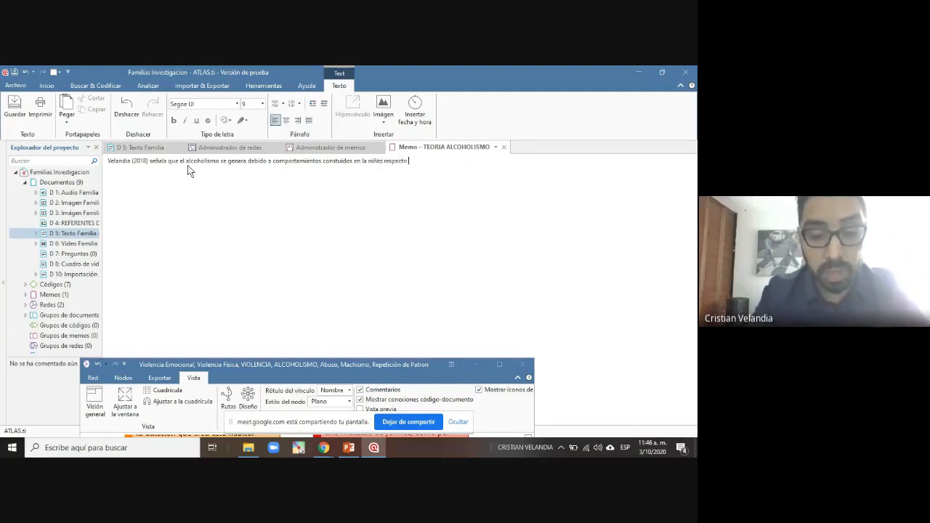
pyautogui.write(' a la relación ')
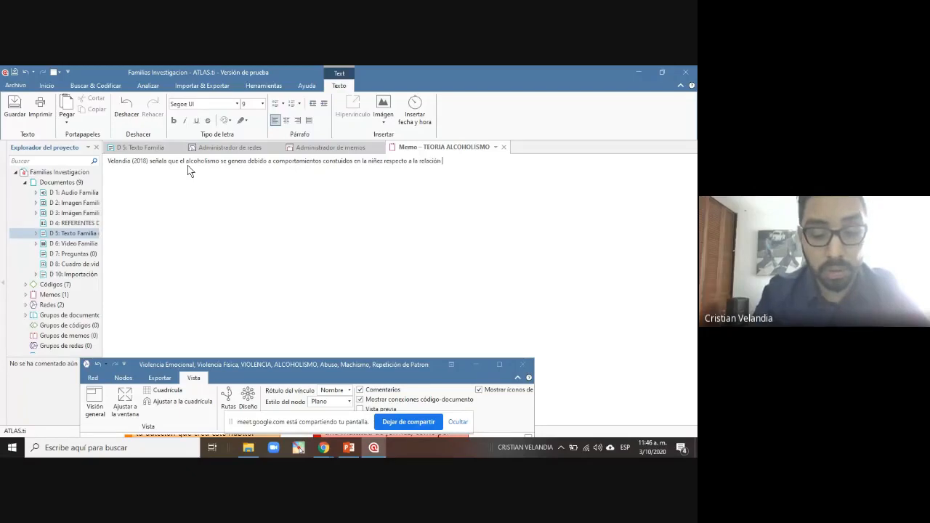
pyautogui.write('de')
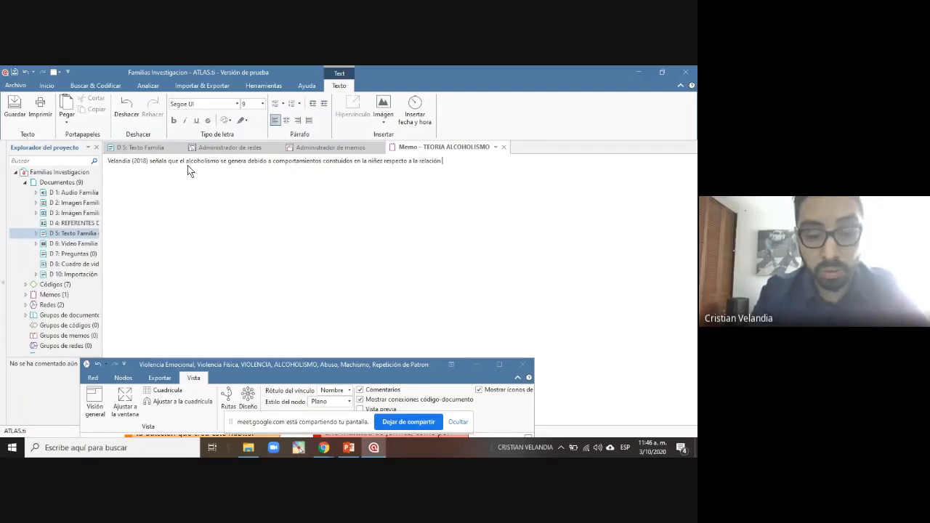
pyautogui.write('con los padre')
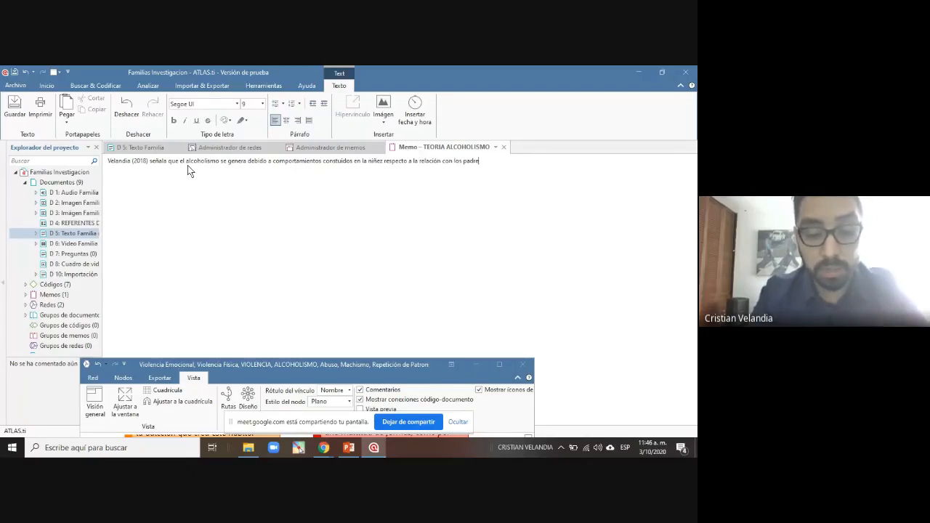
pyautogui.write('s de fam')
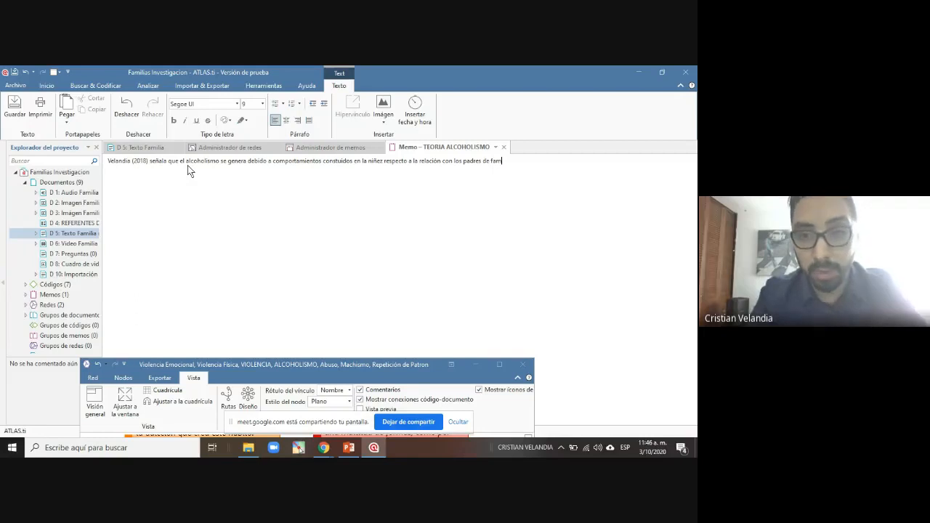
pyautogui.write('ilia.')
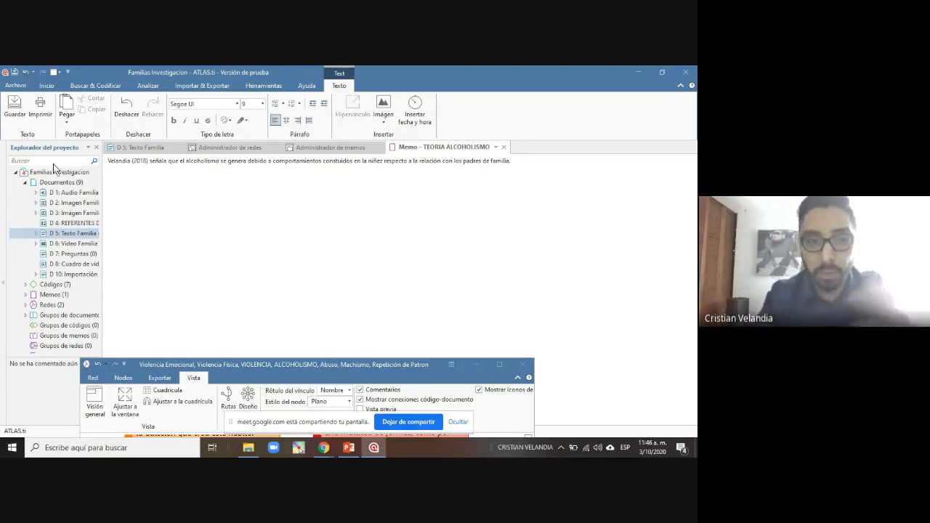
# Review the memo's citation, highlighting the author, the claim about alcoholism and the whole sentence
pyautogui.click(131, 187)
pyautogui.moveTo(109, 160); pyautogui.dragTo(518, 170)
pyautogui.click(519, 169)
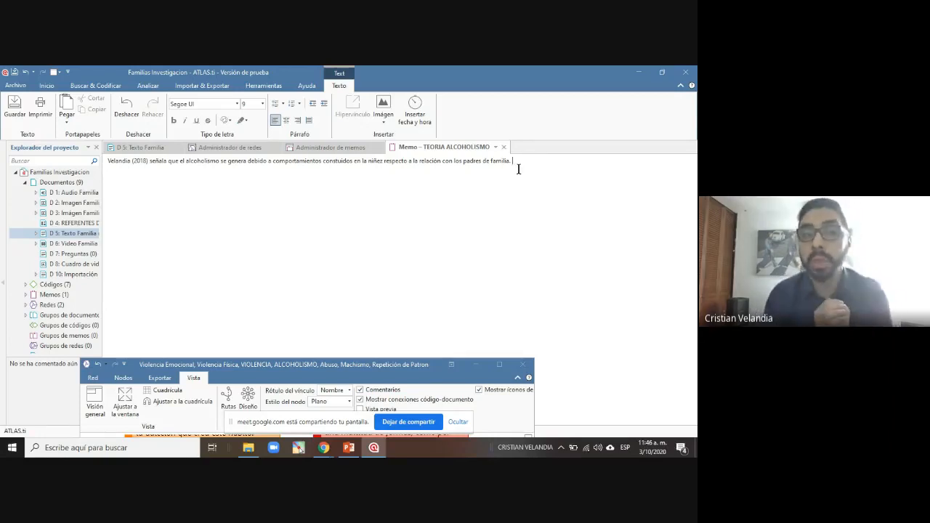
pyautogui.doubleClick(117, 162)
pyautogui.moveTo(150, 162); pyautogui.dragTo(219, 163)
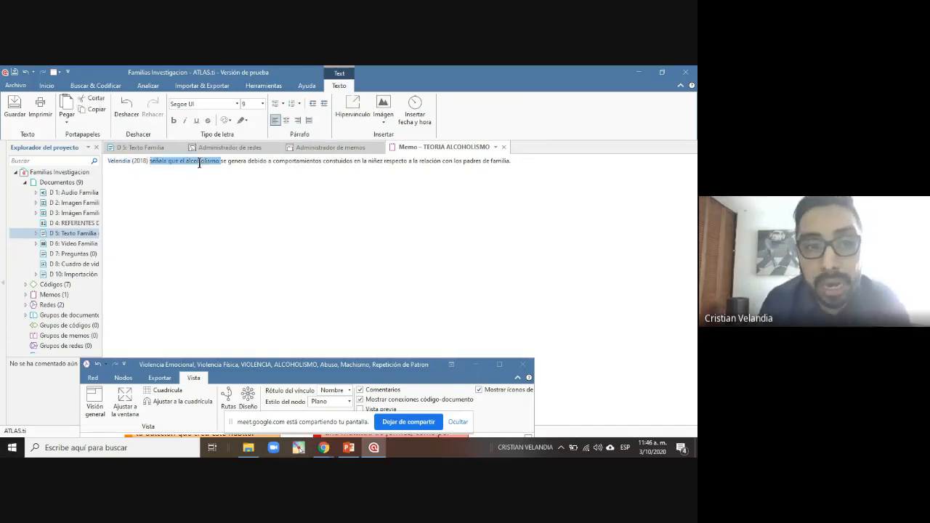
pyautogui.click(268, 176)
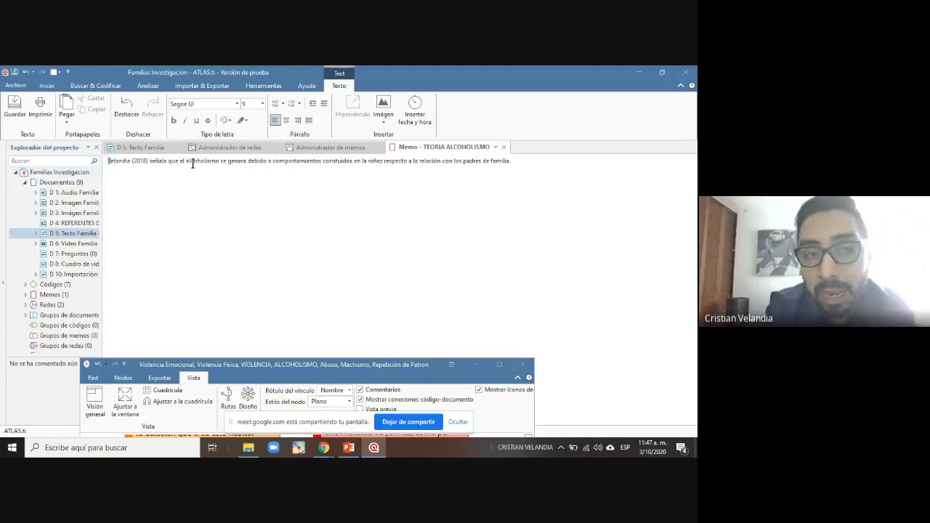
pyautogui.moveTo(108, 161); pyautogui.dragTo(511, 160)
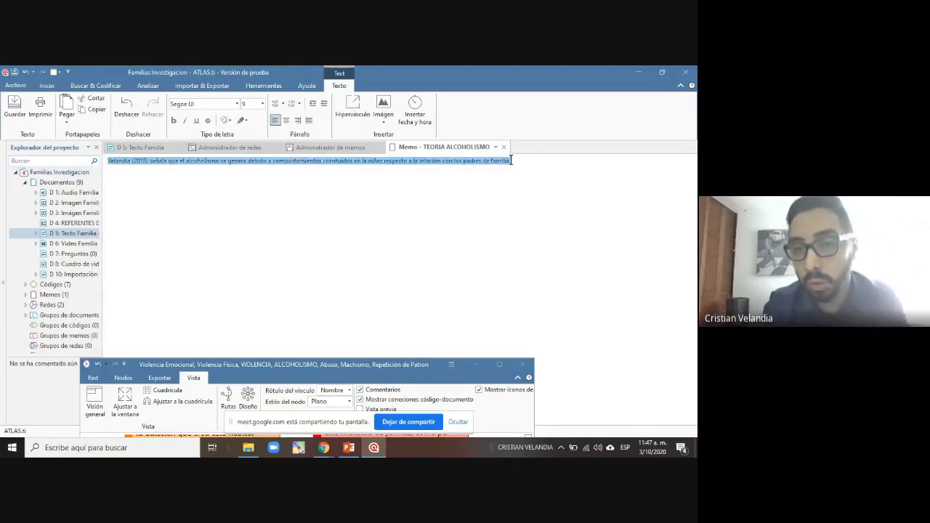
pyautogui.click(249, 160)
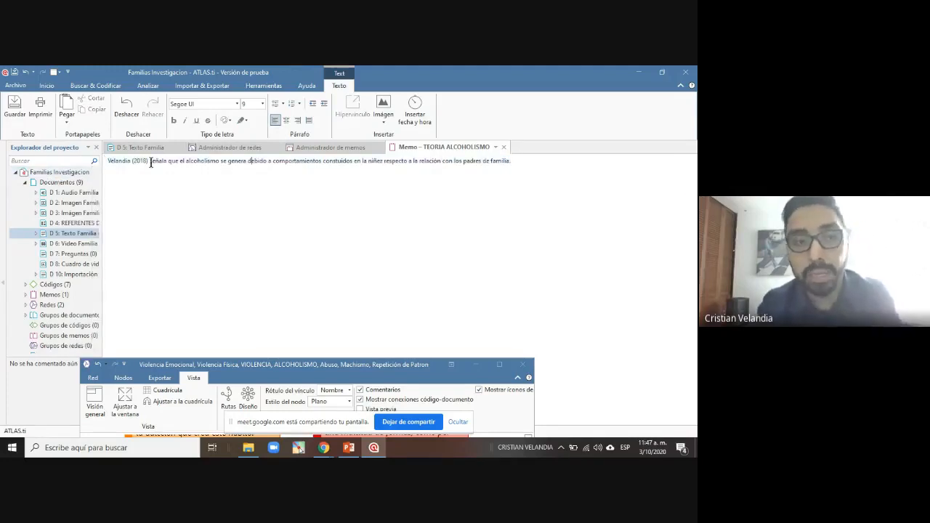
# Save the memo and open the memo manager alongside the violence network window
pyautogui.click(19, 113)
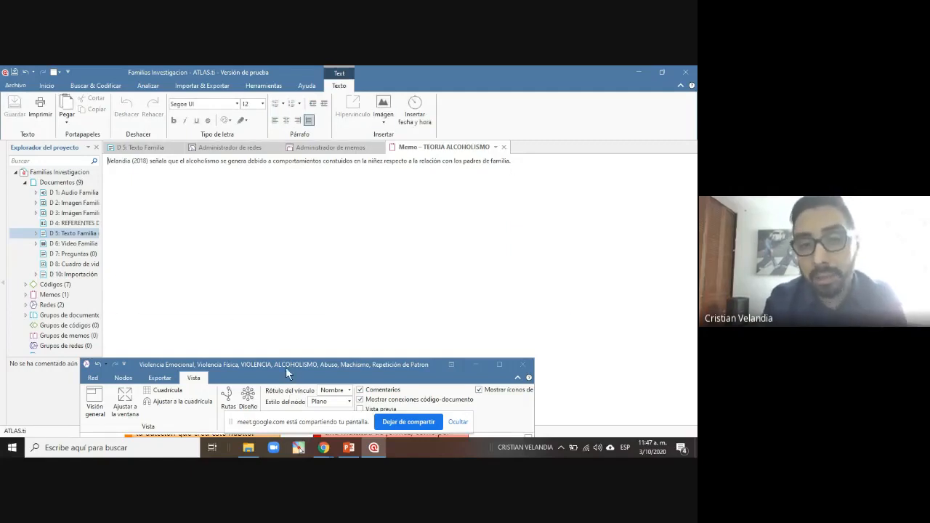
pyautogui.moveTo(286, 367); pyautogui.dragTo(423, 230)
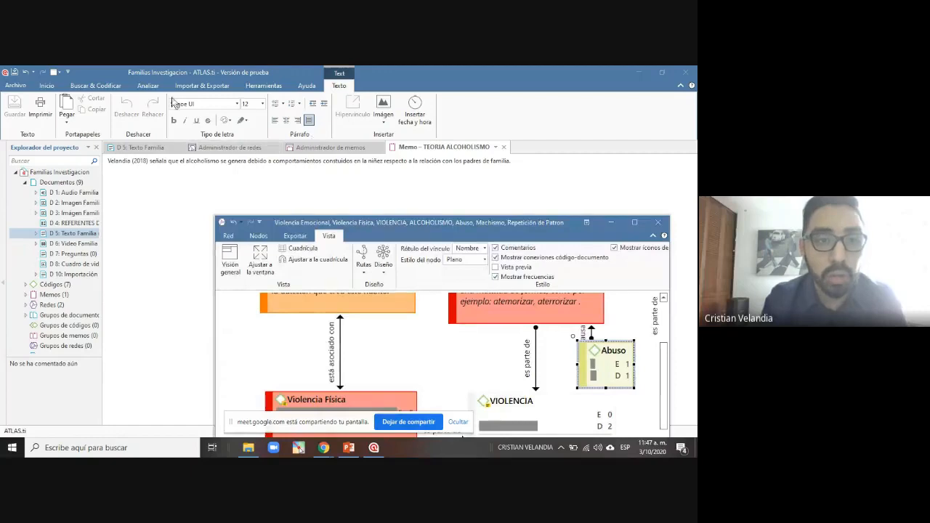
pyautogui.click(46, 86)
pyautogui.click(334, 109)
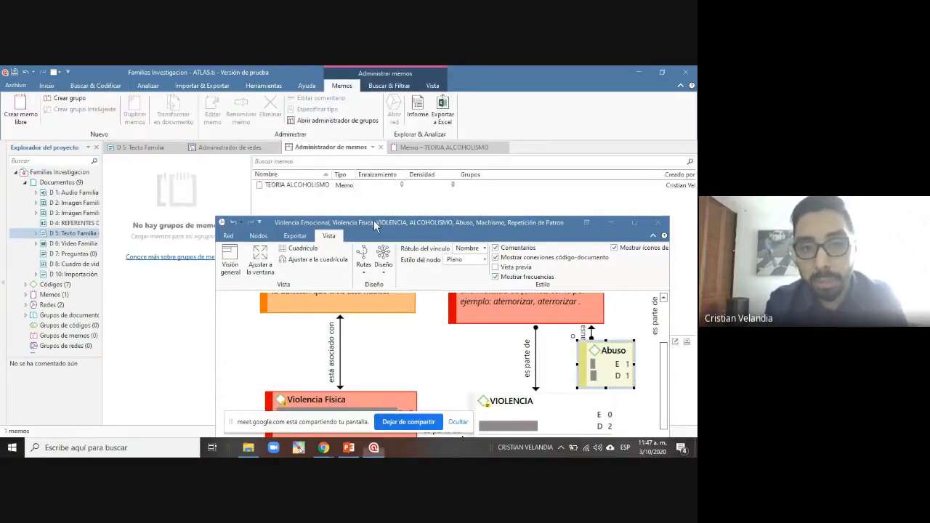
# Add the TEORIA ALCOHOLISMO memo to the violence network as a node and maximize the network window
pyautogui.moveTo(373, 220); pyautogui.dragTo(322, 222)
pyautogui.moveTo(298, 186); pyautogui.dragTo(391, 365)
pyautogui.click(585, 224)
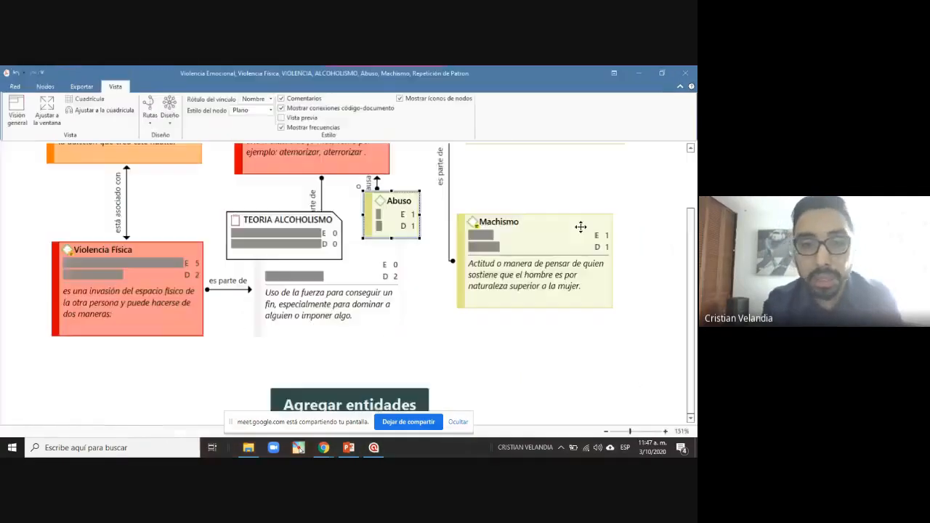
# Place the TEORIA ALCOHOLISMO memo node to the left of the ALCOHOLISMO code and fit the network to the window
pyautogui.click(45, 109)
pyautogui.moveTo(289, 303); pyautogui.dragTo(26, 212)
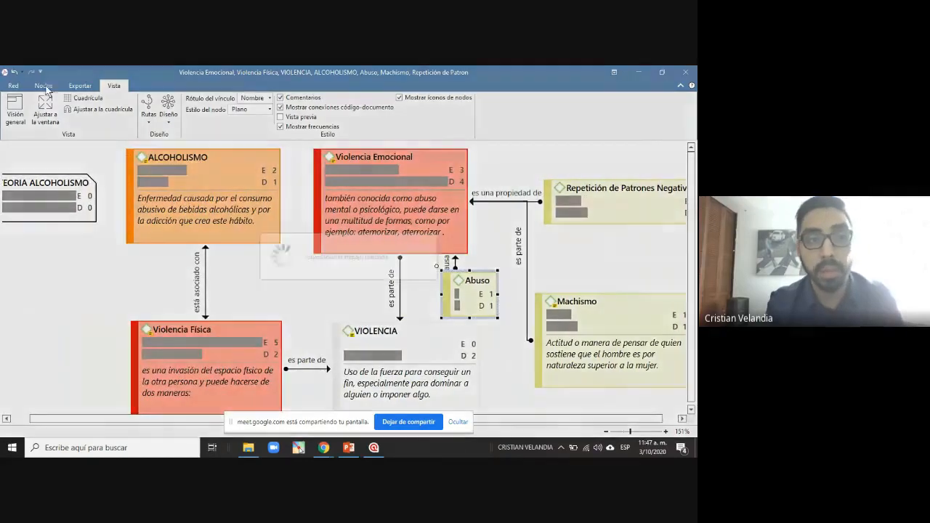
pyautogui.click(45, 110)
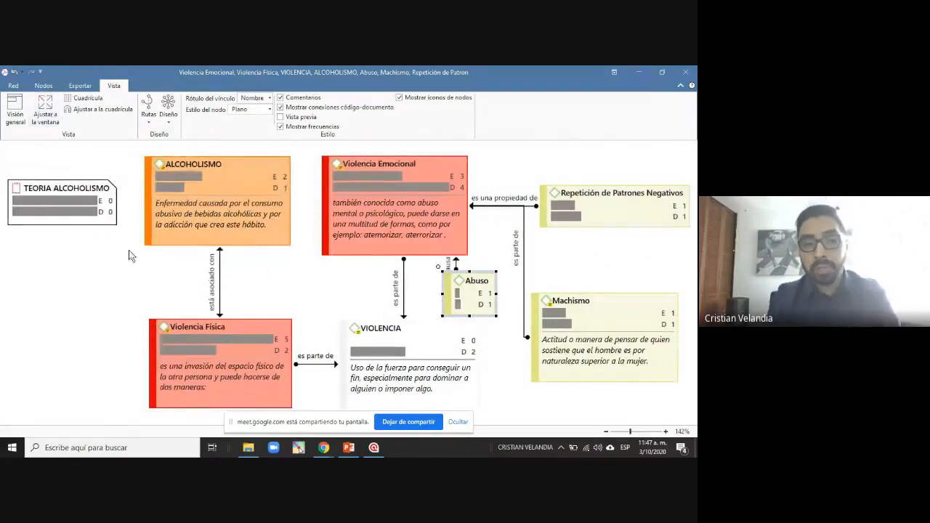
# Link the ALCOHOLISMO code to the TEORIA ALCOHOLISMO memo node in the network
pyautogui.click(80, 208)
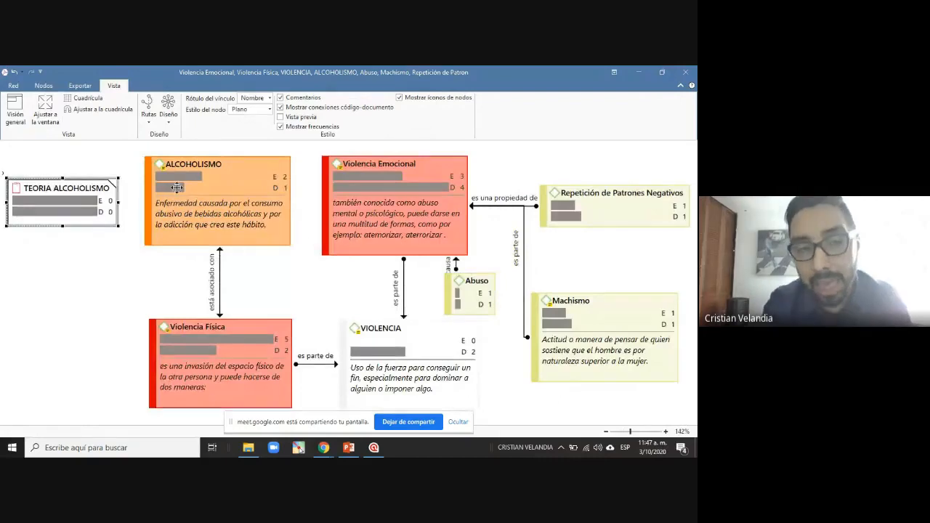
pyautogui.click(177, 187)
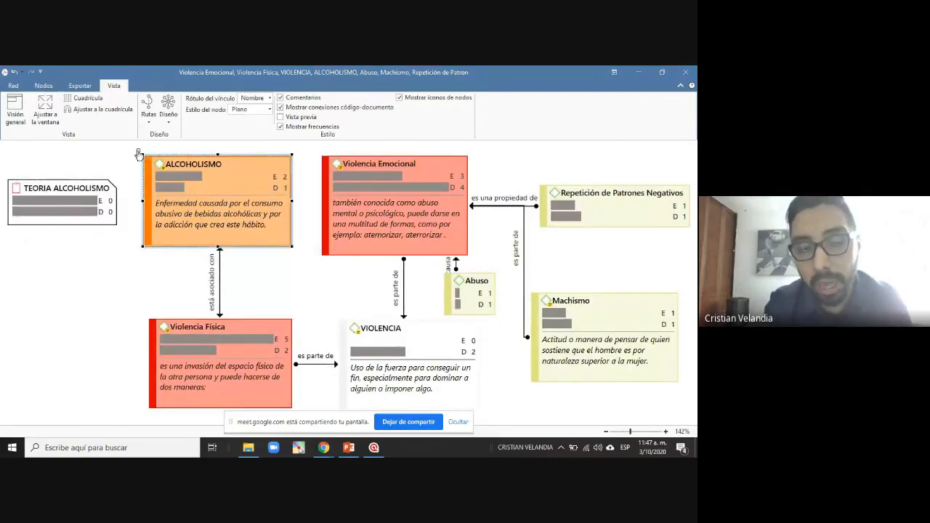
pyautogui.moveTo(137, 154); pyautogui.dragTo(88, 205)
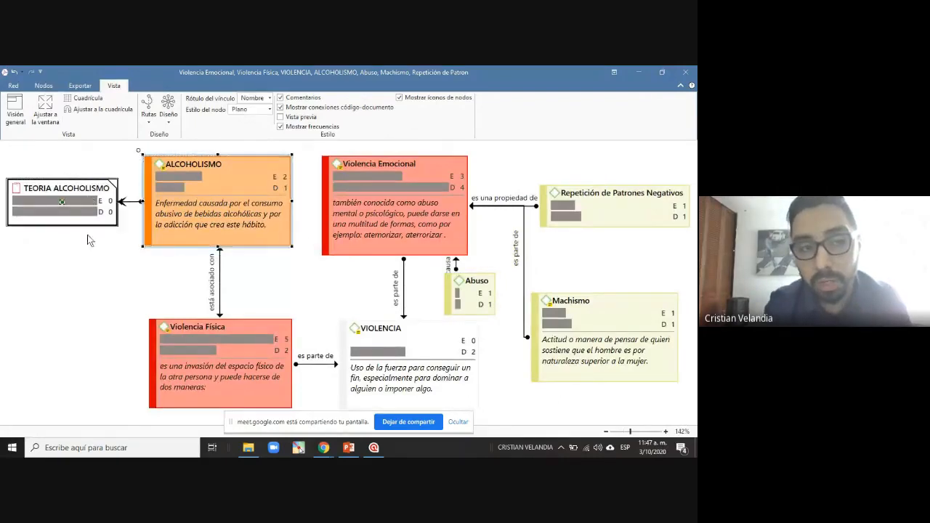
pyautogui.click(93, 266)
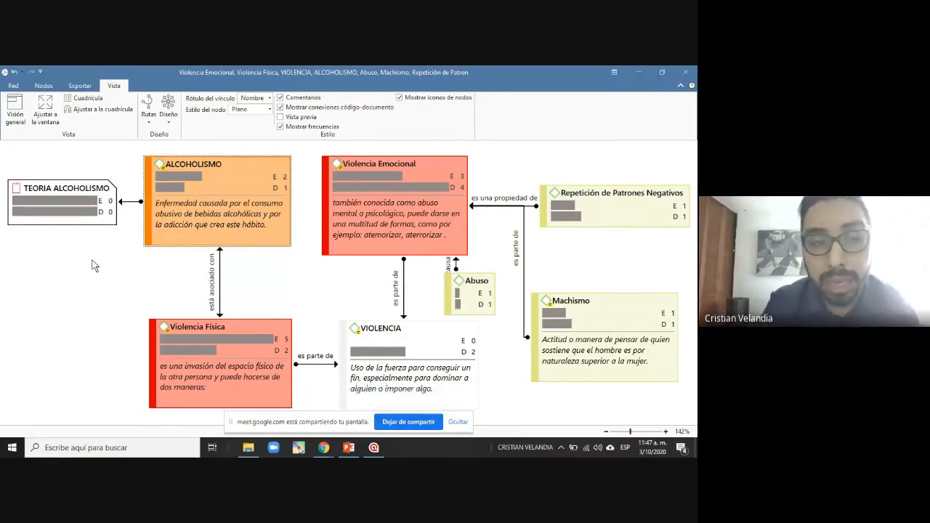
# Turn on the preview for the TEORIA ALCOHOLISMO memo node and shrink the node to a compact box beside the ALCOHOLISMO code
pyautogui.rightClick(74, 211)
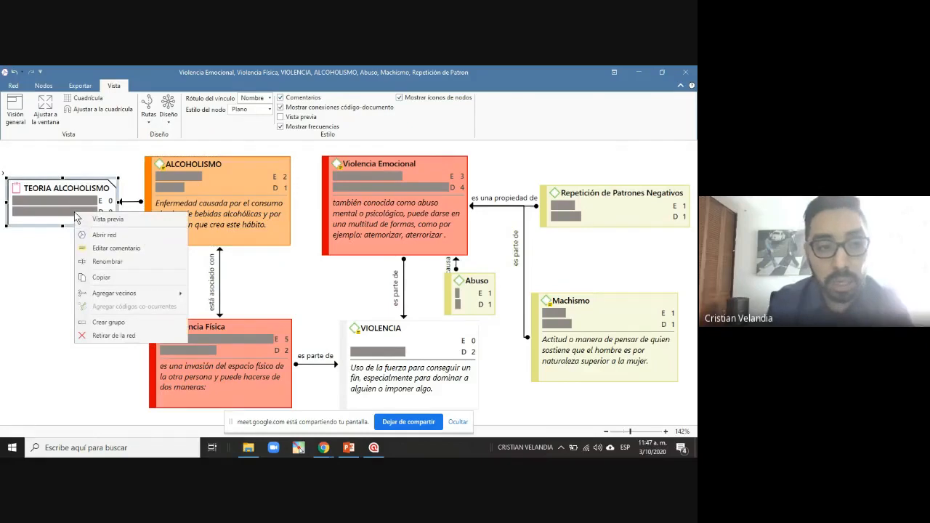
pyautogui.click(109, 219)
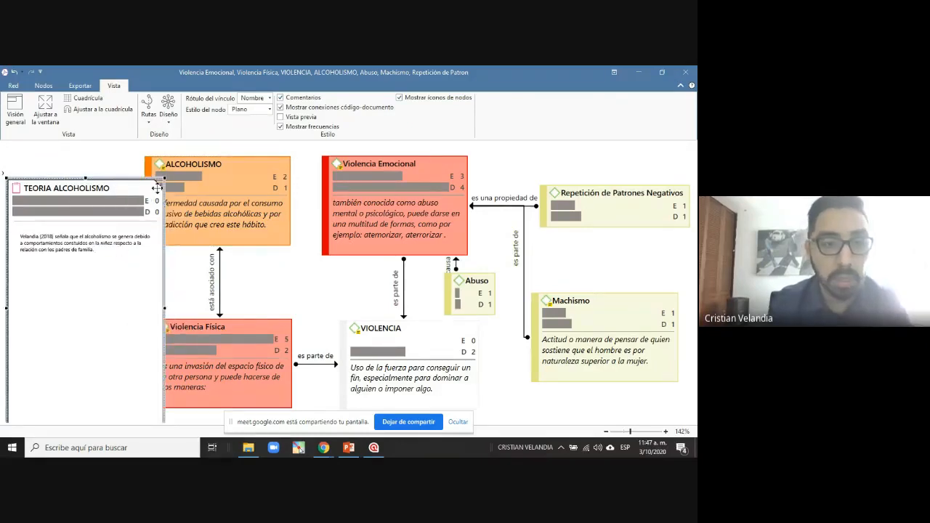
pyautogui.moveTo(162, 178); pyautogui.dragTo(71, 154)
pyautogui.moveTo(85, 193); pyautogui.dragTo(88, 212)
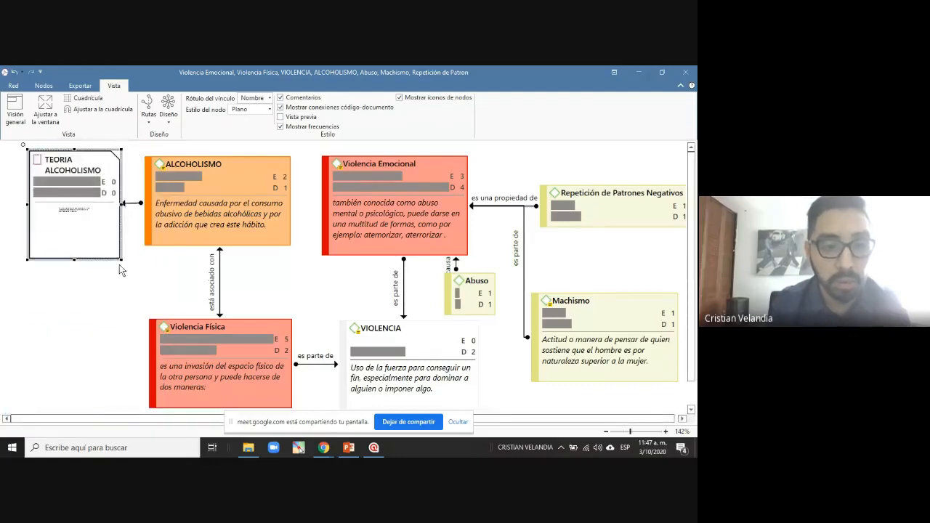
pyautogui.moveTo(119, 260); pyautogui.dragTo(90, 202)
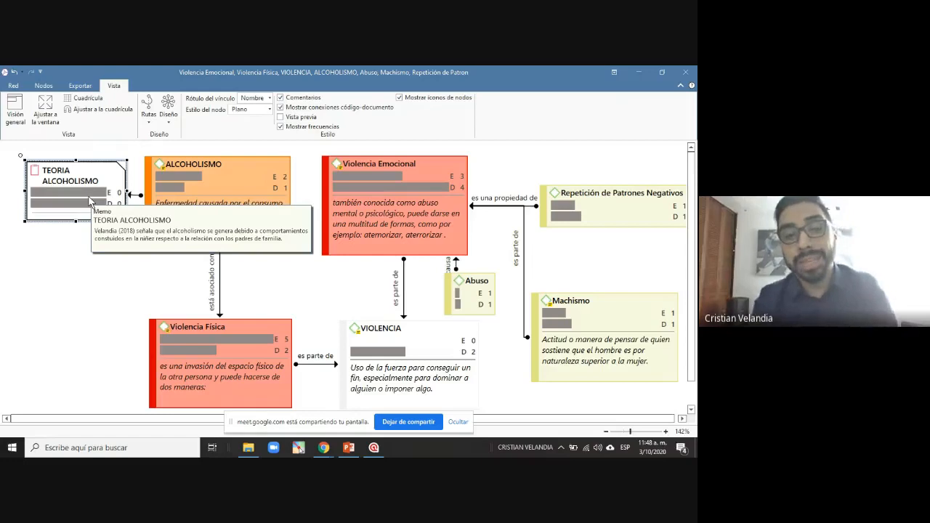
# Check the memo's text against the ALCOHOLISMO code, fit the network to the window and shift the memo node slightly down
pyautogui.click(205, 207)
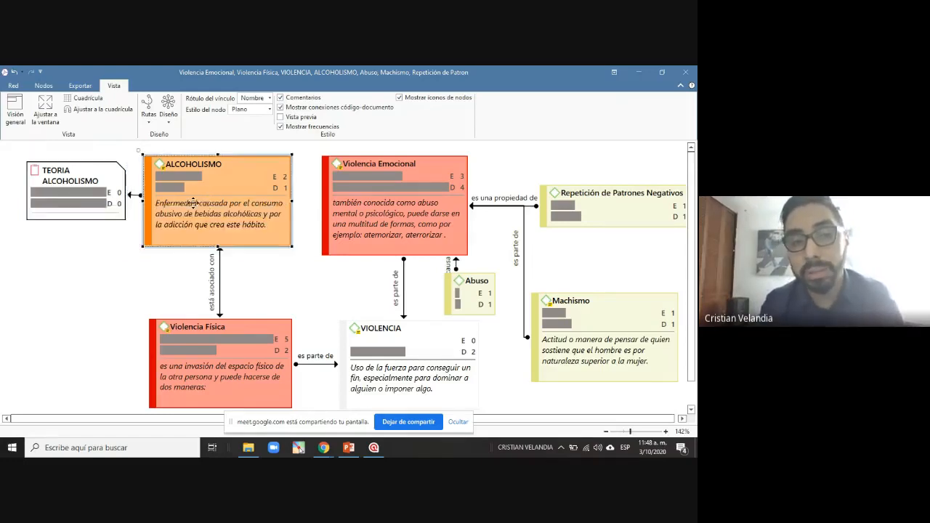
pyautogui.click(100, 214)
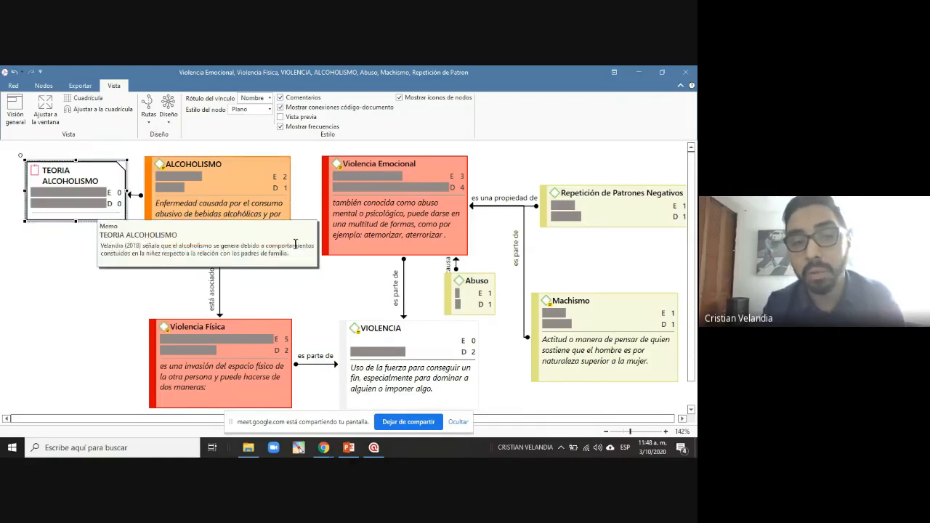
pyautogui.click(63, 313)
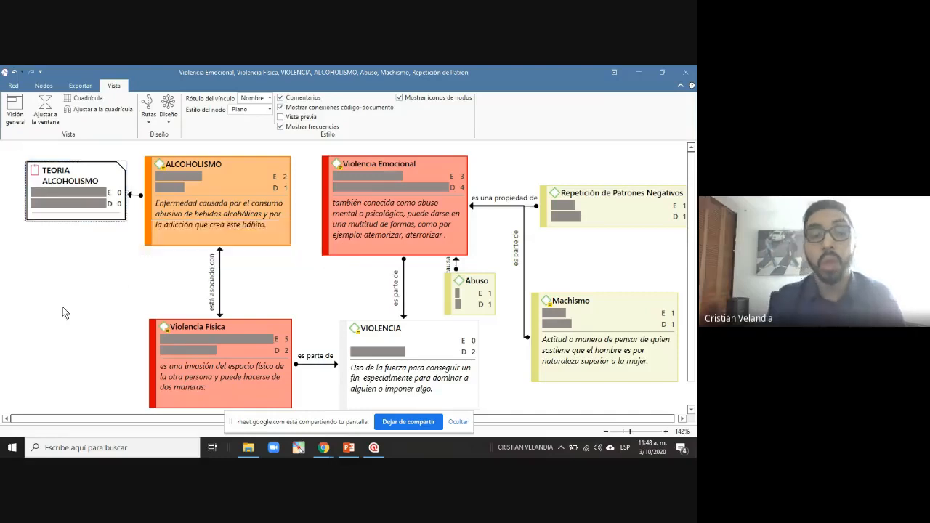
pyautogui.click(46, 107)
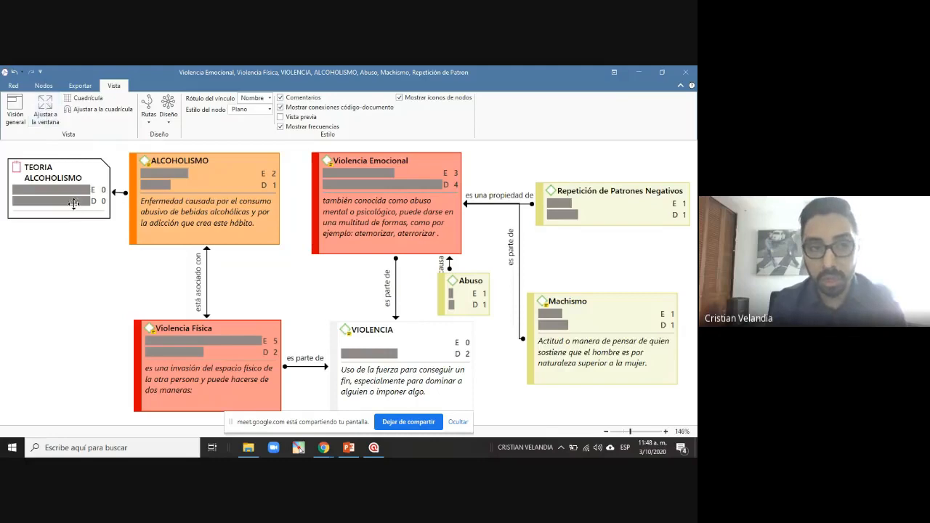
pyautogui.moveTo(73, 202); pyautogui.dragTo(74, 213)
# Go through the ALCOHOLISMO, Violencia Emocional, Violencia Física and VIOLENCIA codes in the network
pyautogui.click(175, 188)
pyautogui.click(342, 213)
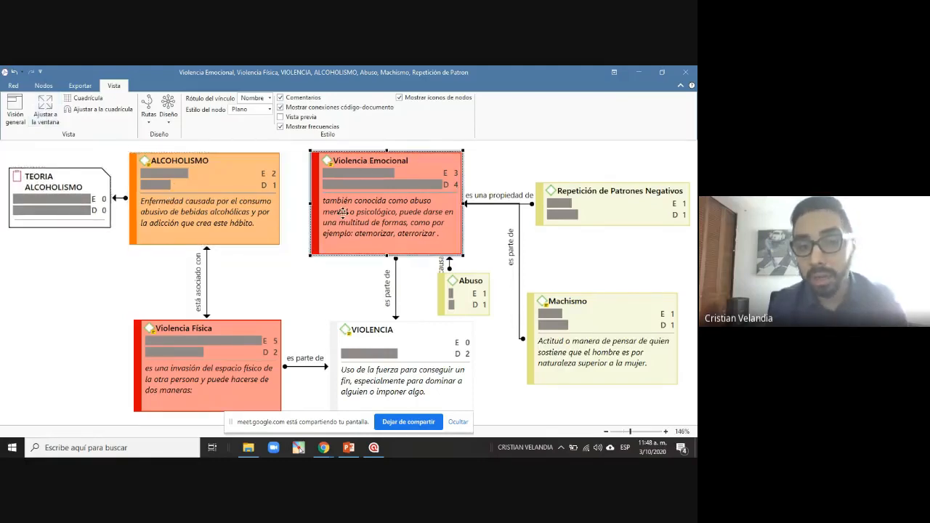
pyautogui.click(247, 347)
pyautogui.click(380, 339)
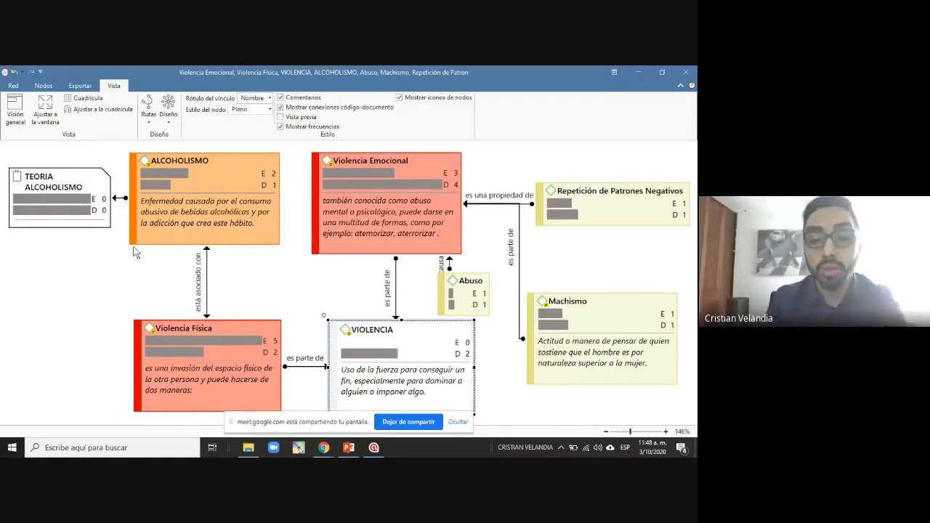
# Switch to Chrome and search Google for "disfuncional familia" in the new tab
pyautogui.moveTo(324, 448)
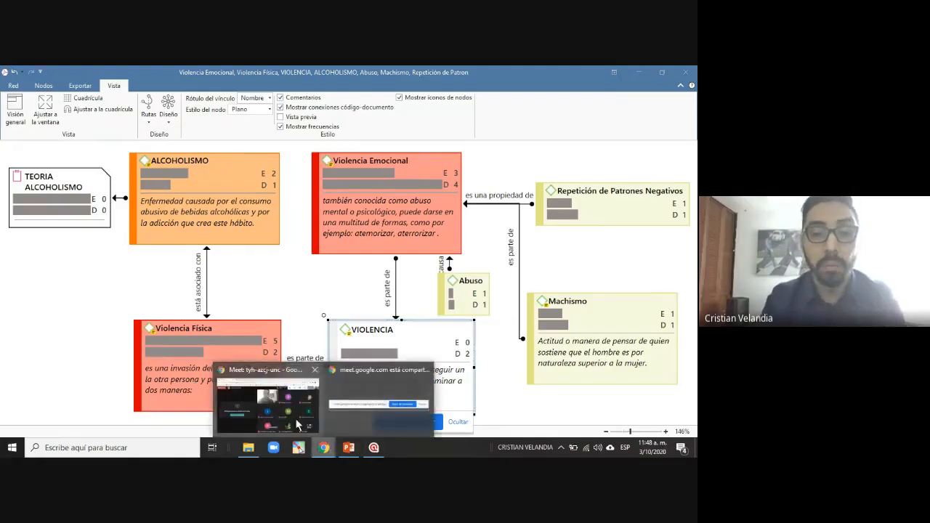
pyautogui.click(270, 401)
pyautogui.click(260, 74)
pyautogui.write('di')
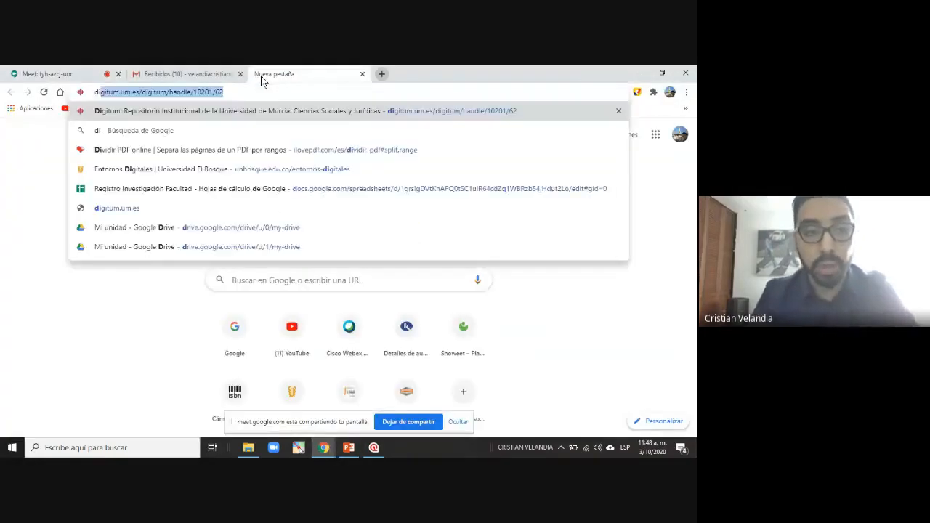
pyautogui.write('sfun')
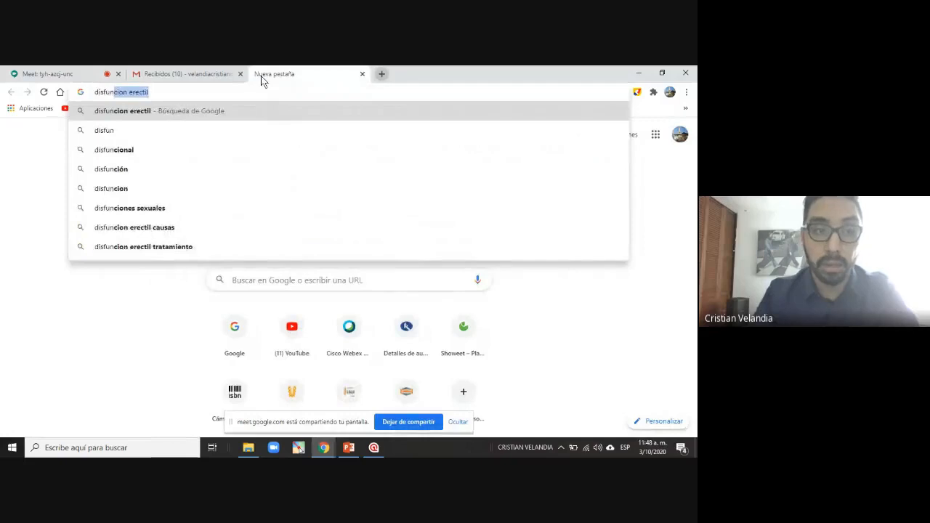
pyautogui.press('Right')
pyautogui.press('BackSpace')
pyautogui.press('BackSpace')
pyautogui.press('BackSpace')
pyautogui.press('BackSpace')
pyautogui.press('BackSpace')
pyautogui.press('BackSpace')
pyautogui.press('BackSpace')
pyautogui.press('BackSpace')
pyautogui.press('BackSpace')
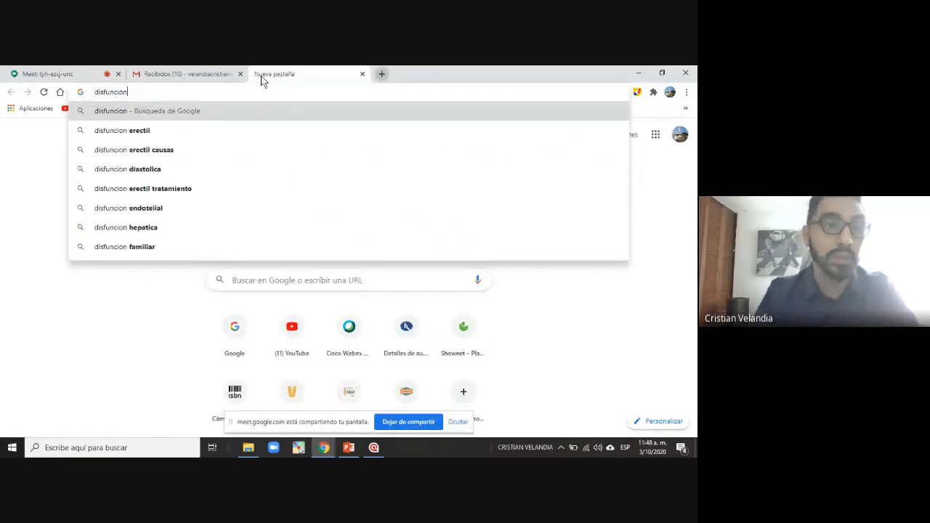
pyautogui.write('nal ')
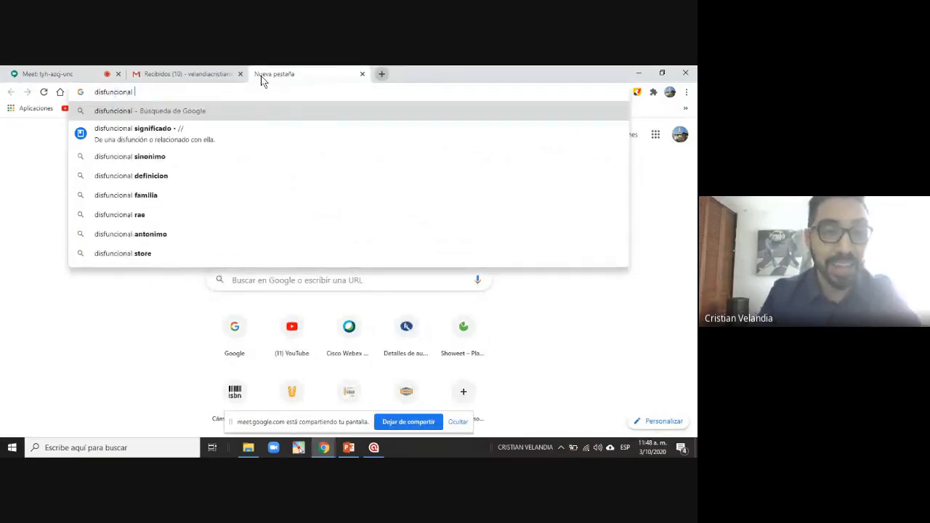
pyautogui.write('familia')
pyautogui.press('Return')
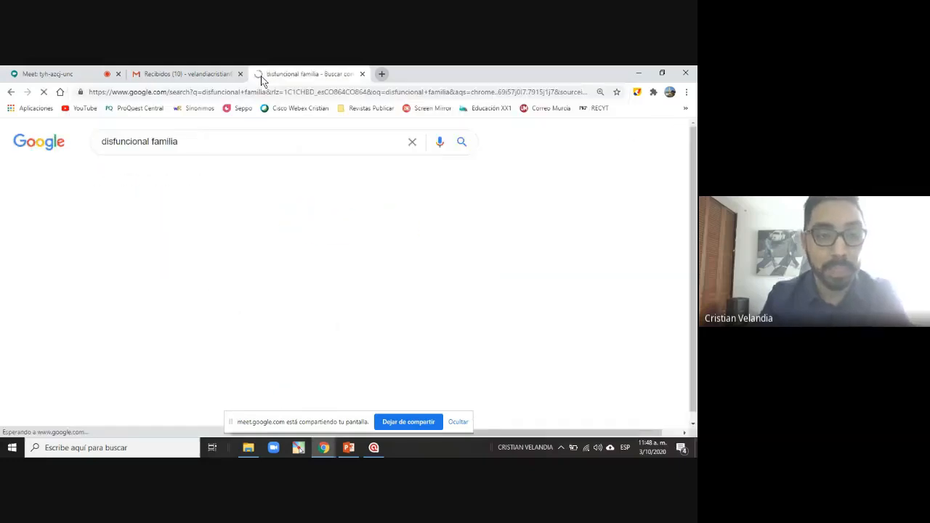
# Open the Wikipedia article "Familia disfuncional" and copy the first two sentences of its second paragraph, from "Normalmente se produce" to "complementan entre sí"
pyautogui.click(168, 243)
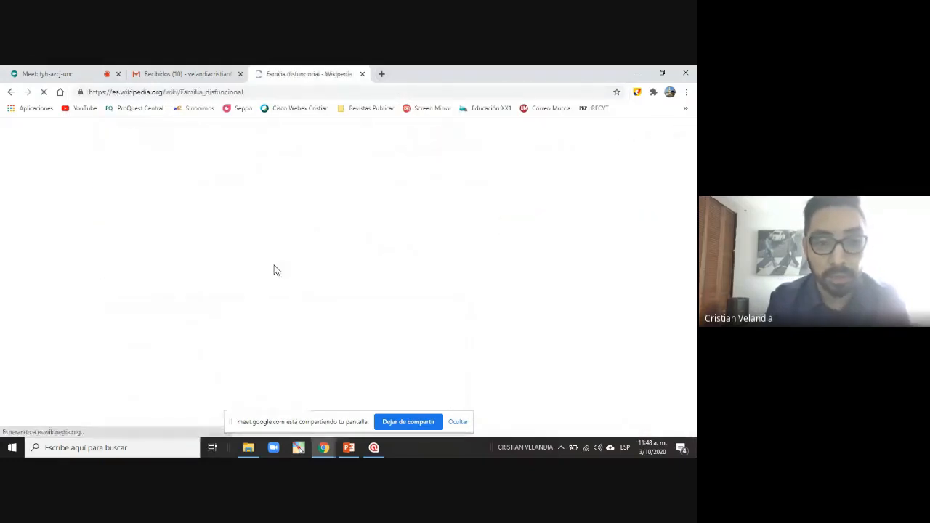
pyautogui.scroll(-1, 275, 270)
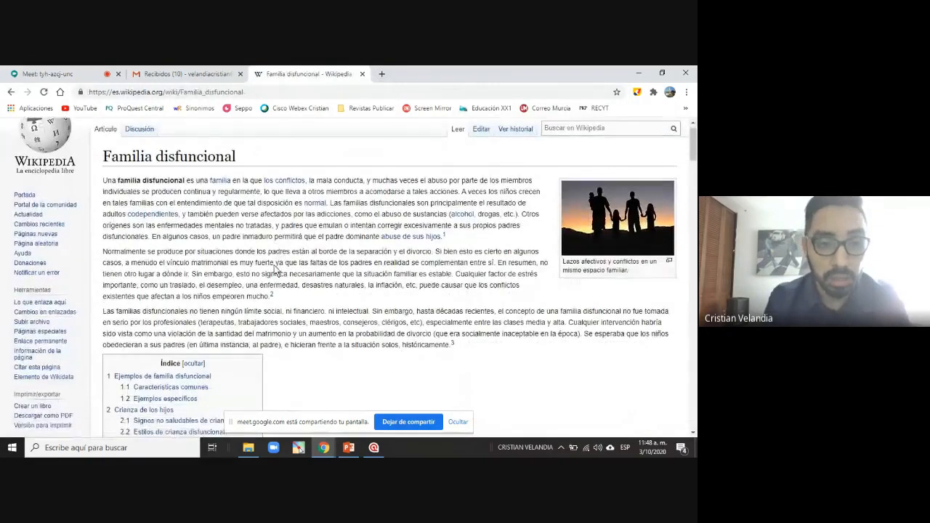
pyautogui.moveTo(104, 246); pyautogui.dragTo(434, 247)
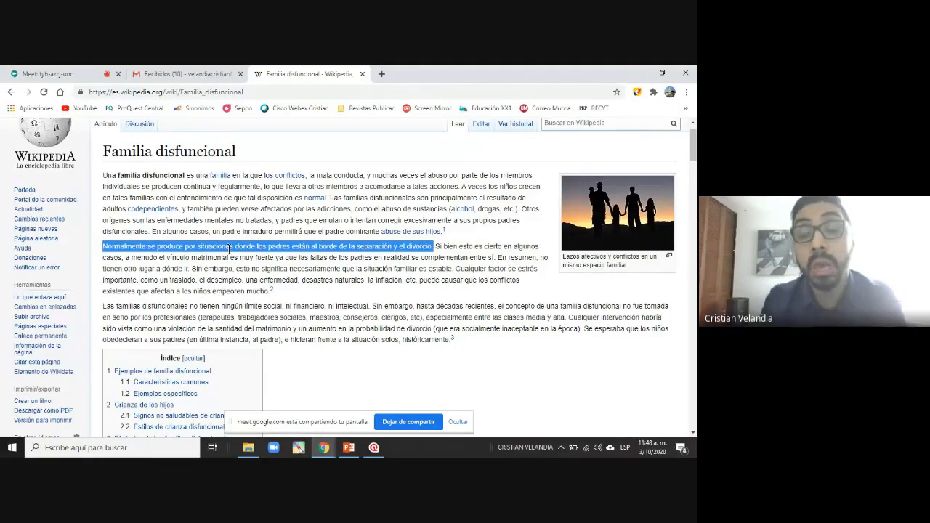
pyautogui.click(368, 258)
pyautogui.moveTo(106, 248); pyautogui.dragTo(497, 259)
pyautogui.hotkey('ctrl', 'c')
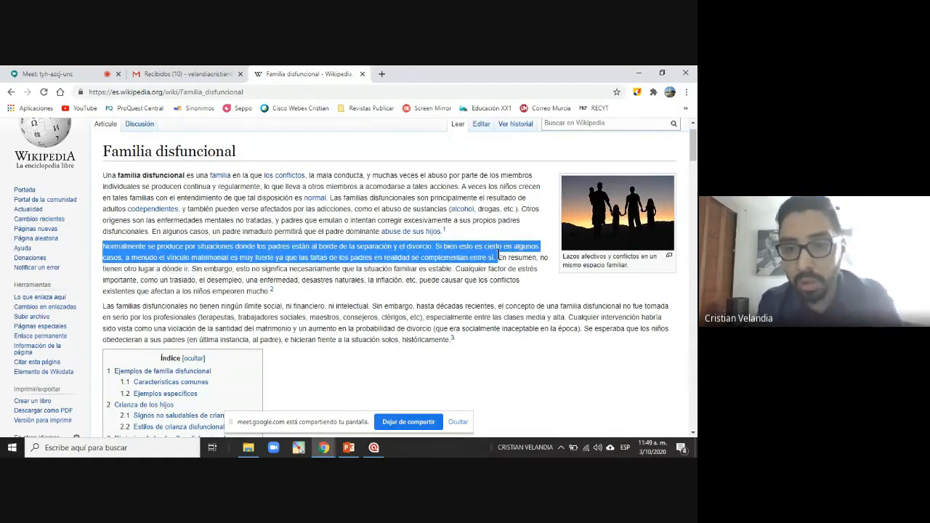
# Switch back to ATLAS.ti, restore the network window to its smaller size and move it down to uncover the memo manager
pyautogui.click(384, 449)
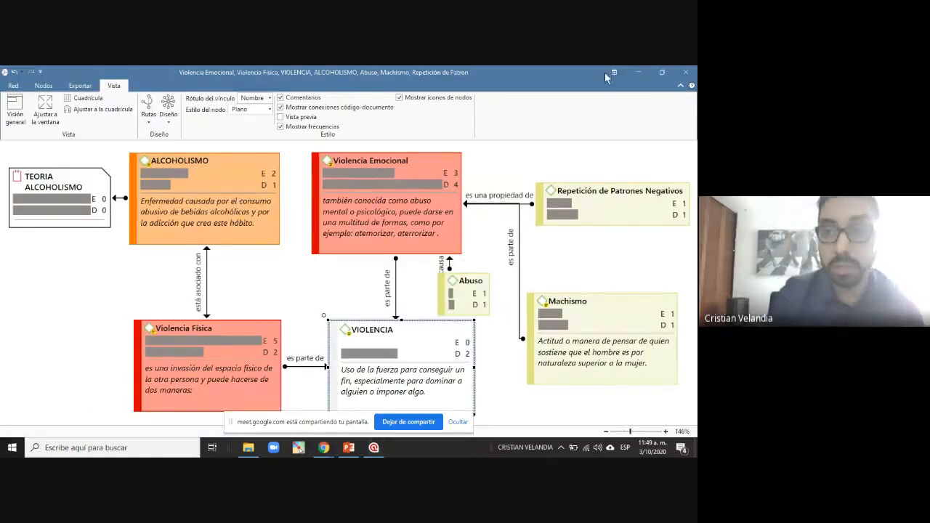
pyautogui.click(662, 73)
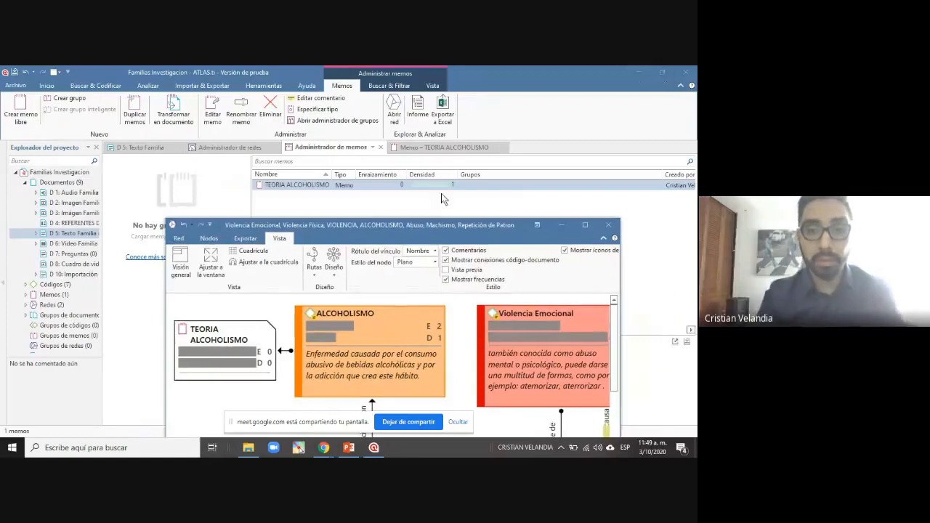
pyautogui.moveTo(418, 225); pyautogui.dragTo(389, 252)
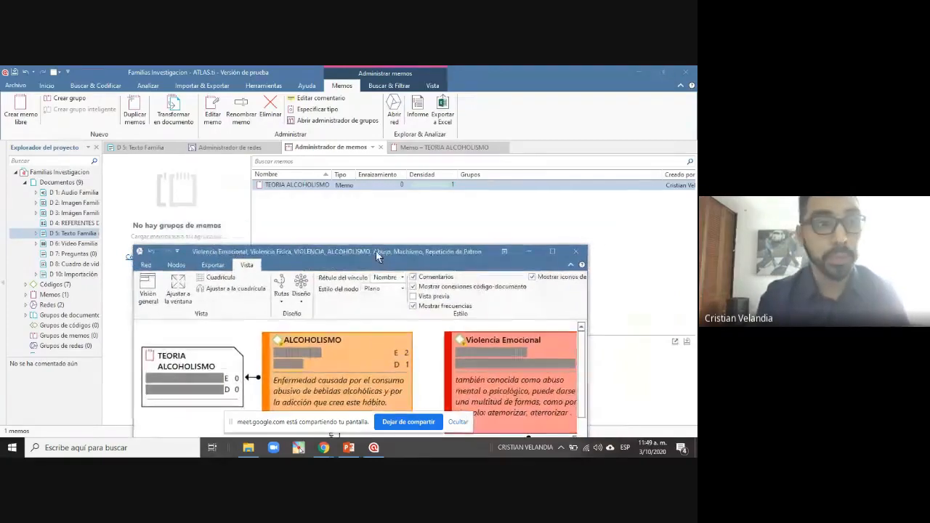
# Create a free memo named TEORIA FAMILIAS and paste the copied Wikipedia text into it
pyautogui.click(21, 109)
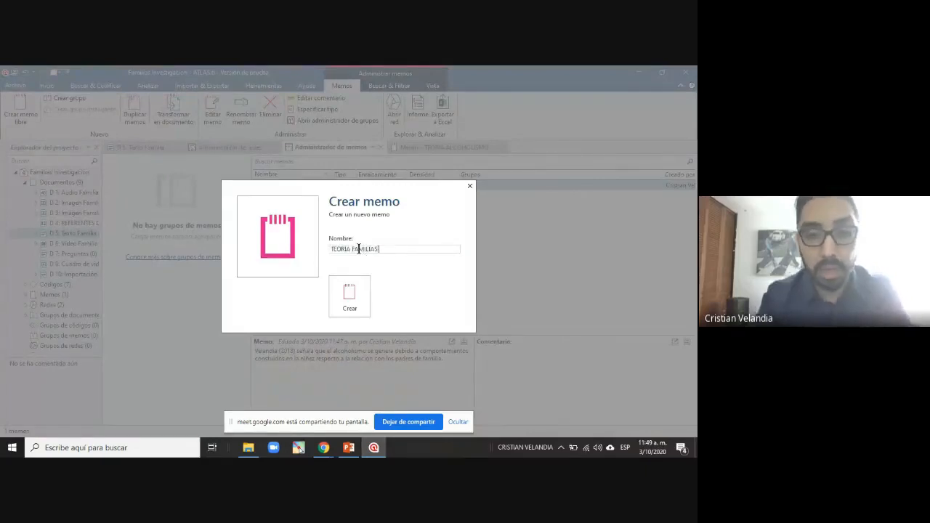
pyautogui.press('Return')
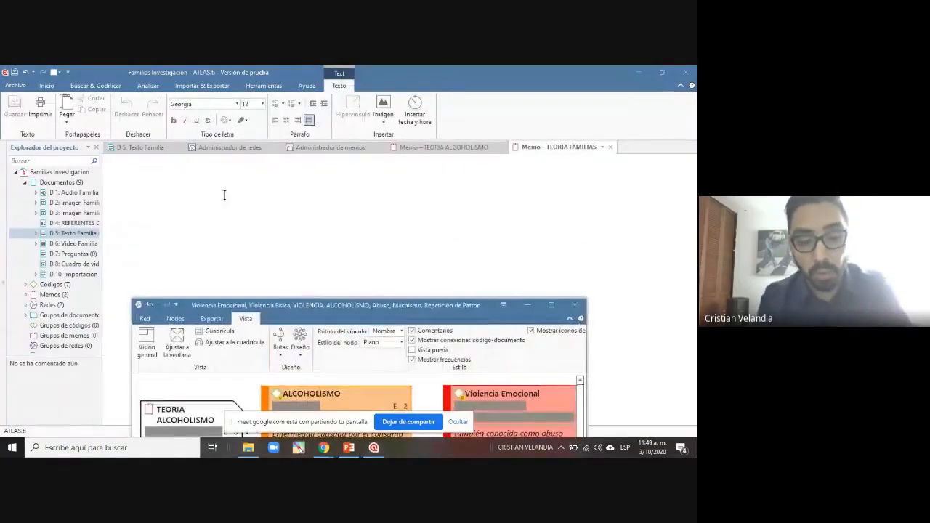
pyautogui.hotkey('ctrl', 'v')
# Introduce the pasted text with the cited author's surname and "(2020) resalta que", and change "Normalmente" to "normalmente"
pyautogui.click(109, 161)
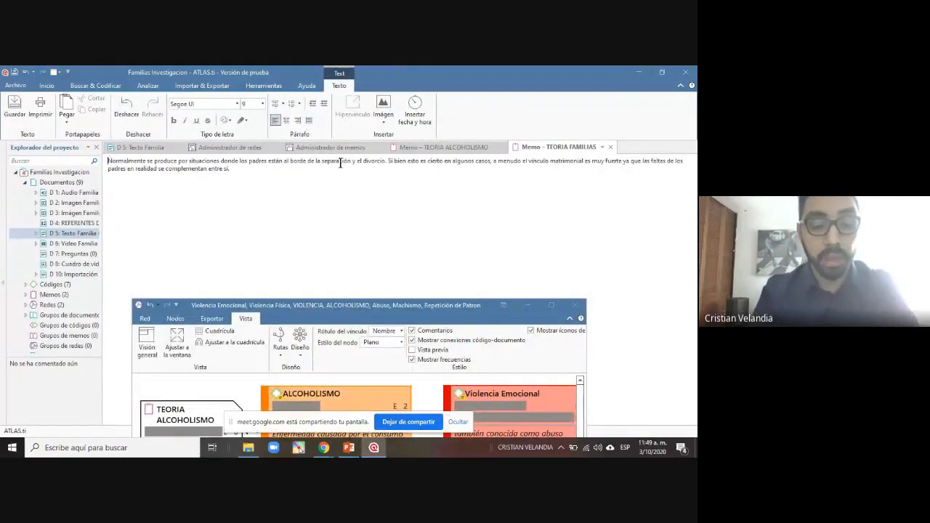
pyautogui.write('Vargas (20')
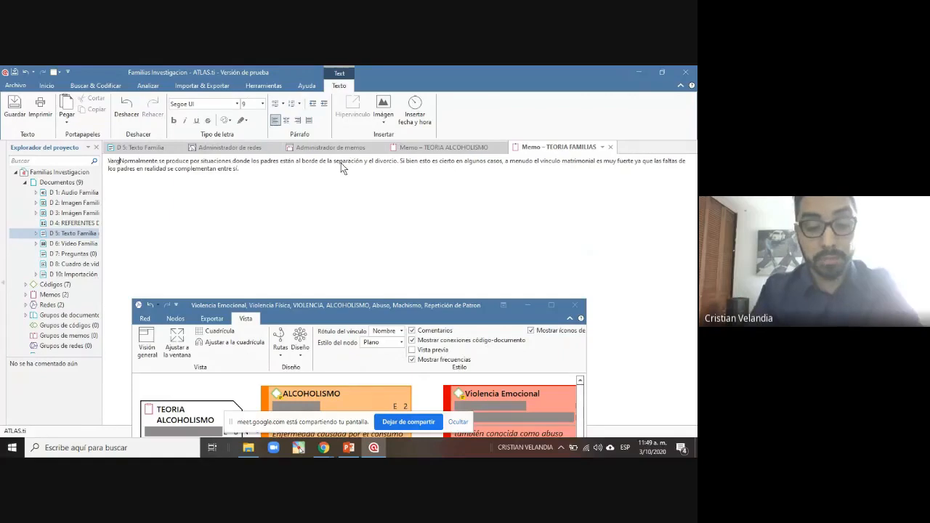
pyautogui.write('20) ')
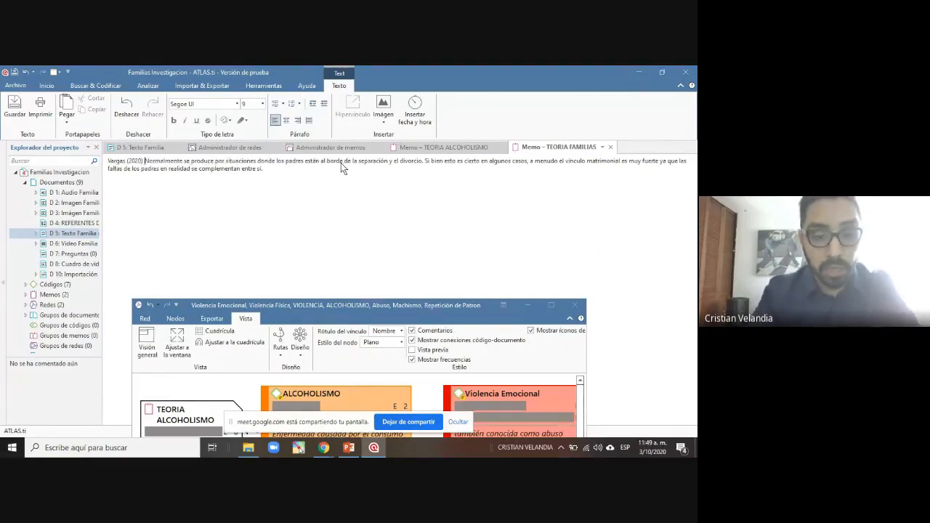
pyautogui.write('resal')
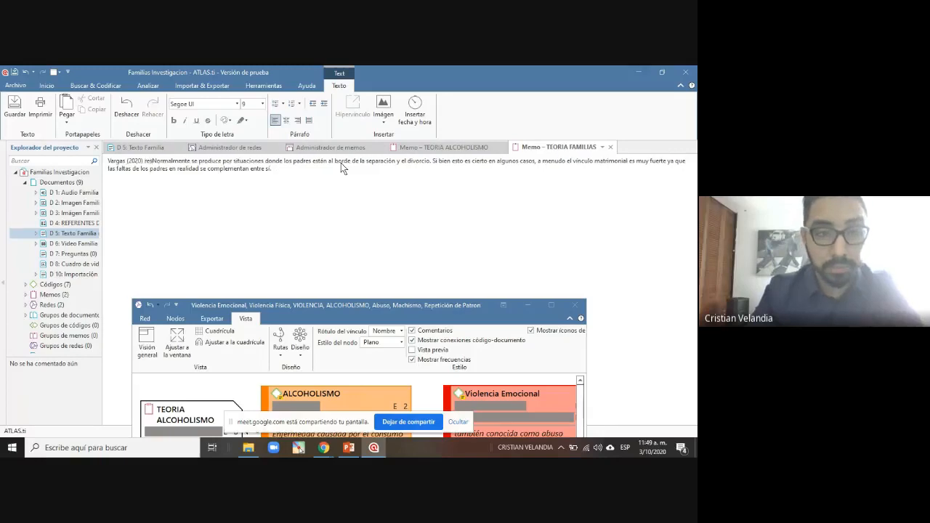
pyautogui.write('ta que')
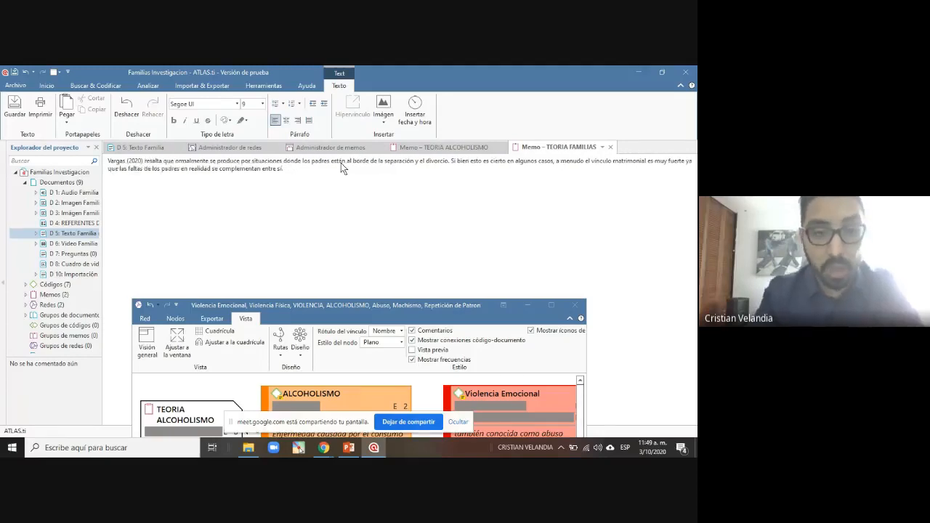
pyautogui.press('Delete')
pyautogui.write('n')
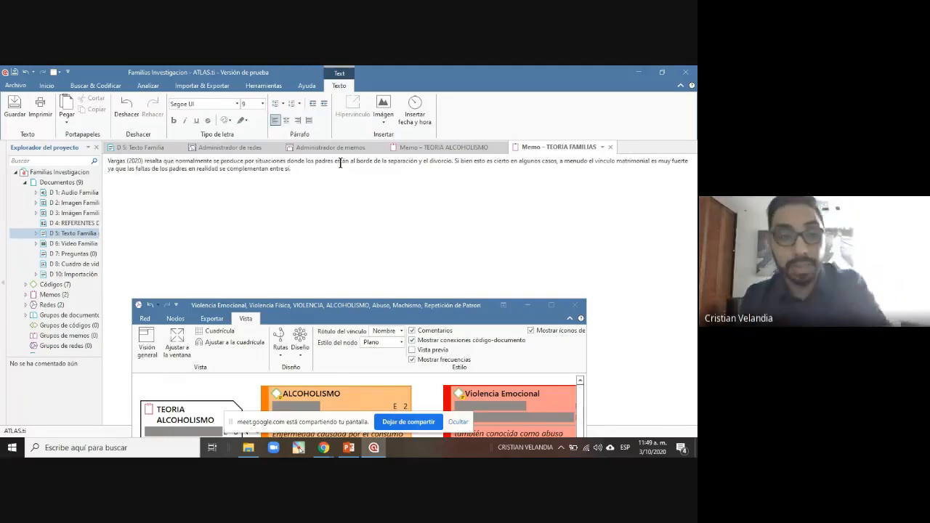
# Insert "las familias disfuncionales" before "normalmente" in the TEORIA FAMILIAS memo, change "produce" to "producen" and save the memo
pyautogui.write('las familias ')
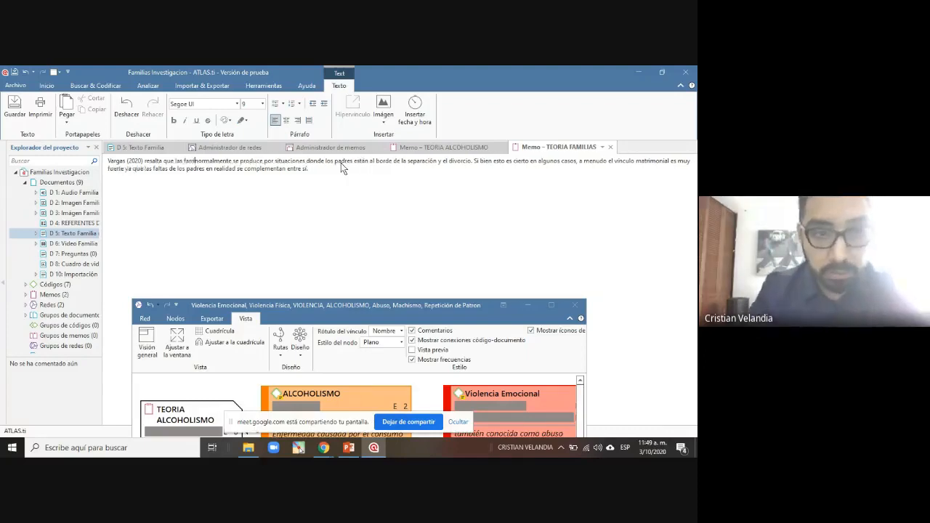
pyautogui.write('disfuncionales')
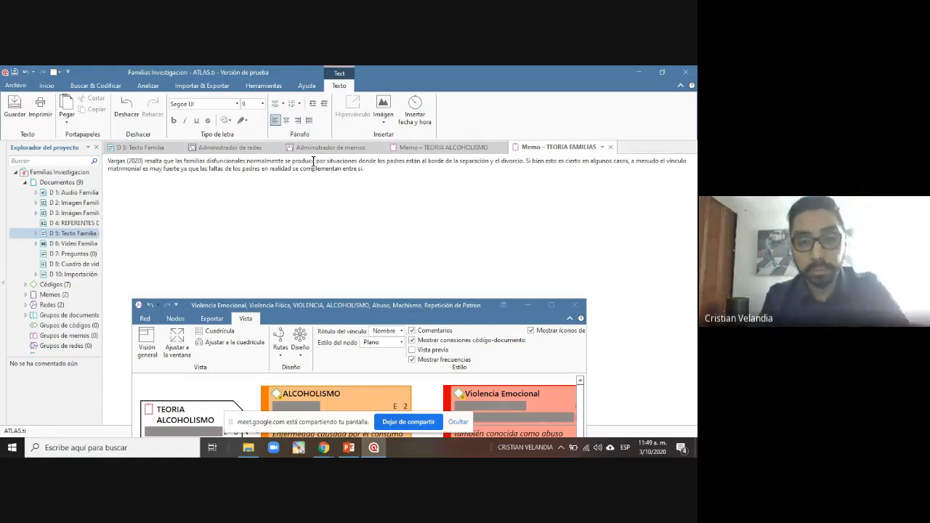
pyautogui.click(314, 161)
pyautogui.write('n')
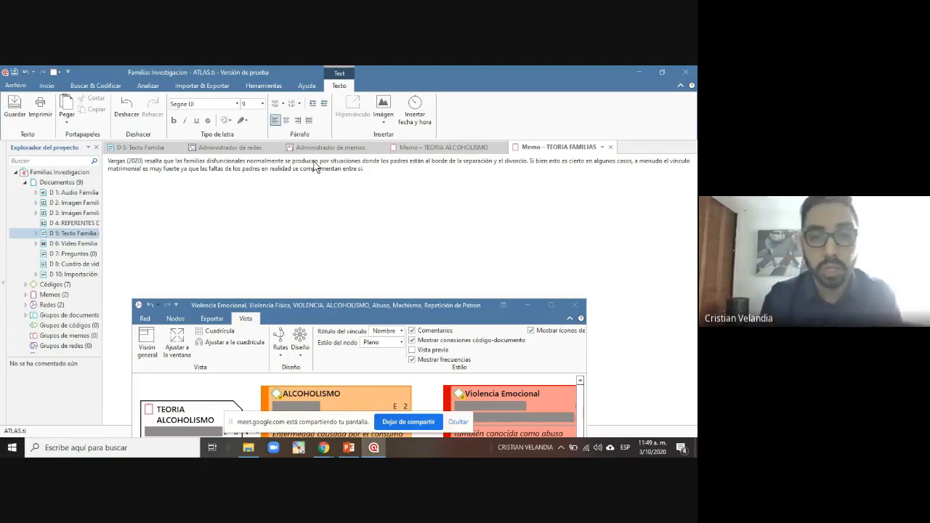
pyautogui.click(15, 107)
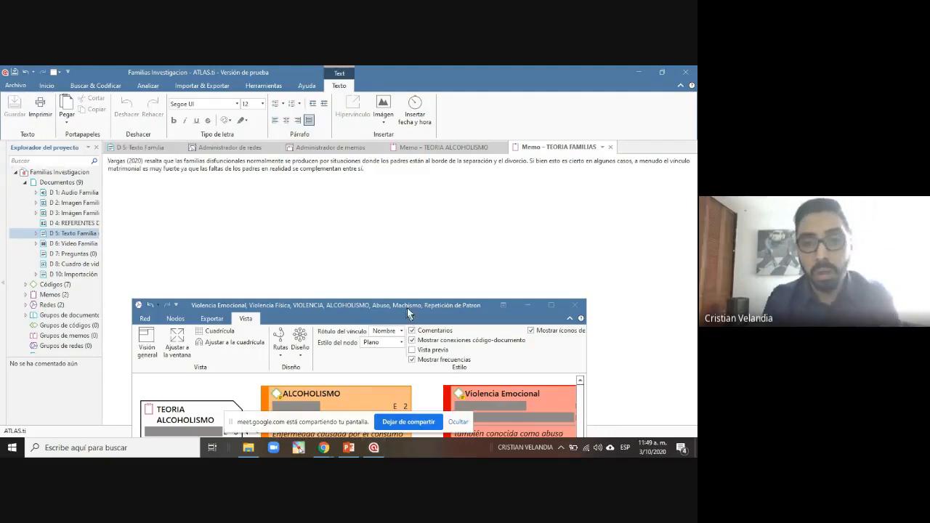
# Move the network window up, bring up the memo manager and add the TEORIA FAMILIAS memo to the violence network
pyautogui.moveTo(407, 308); pyautogui.dragTo(435, 263)
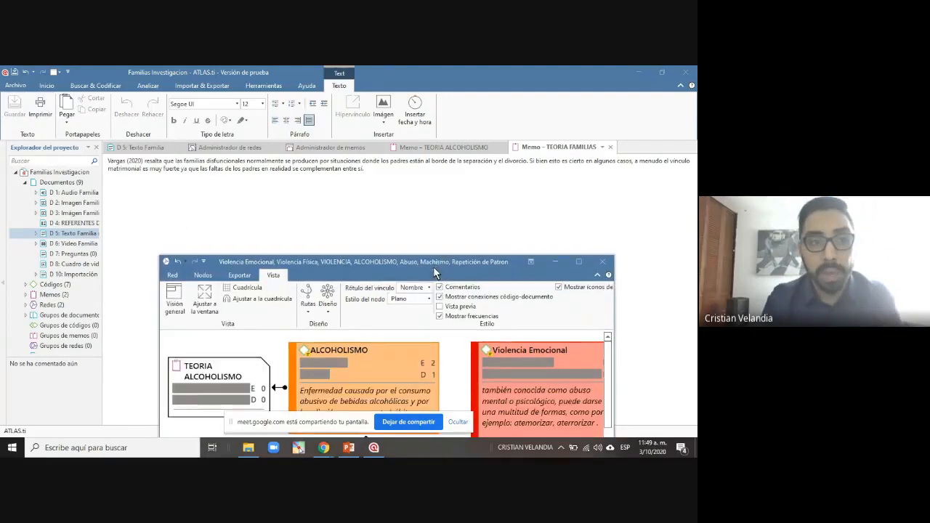
pyautogui.click(47, 86)
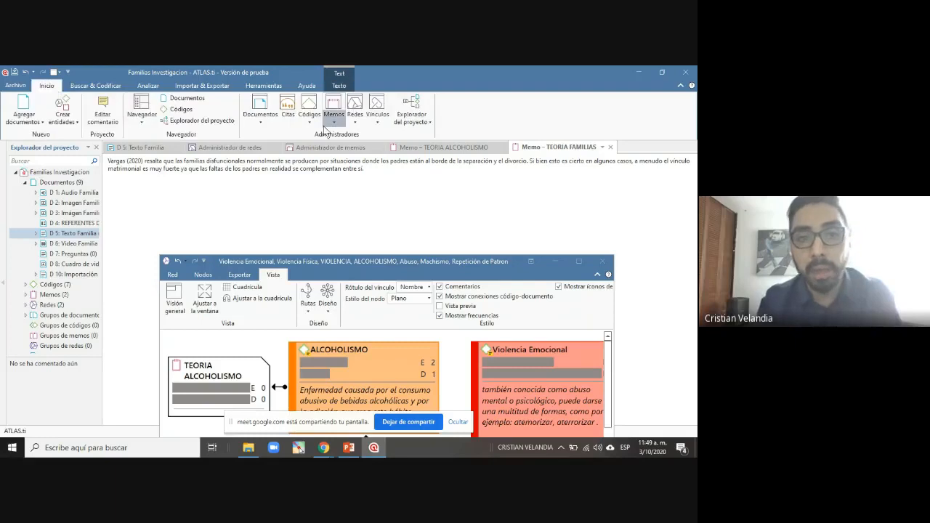
pyautogui.click(333, 106)
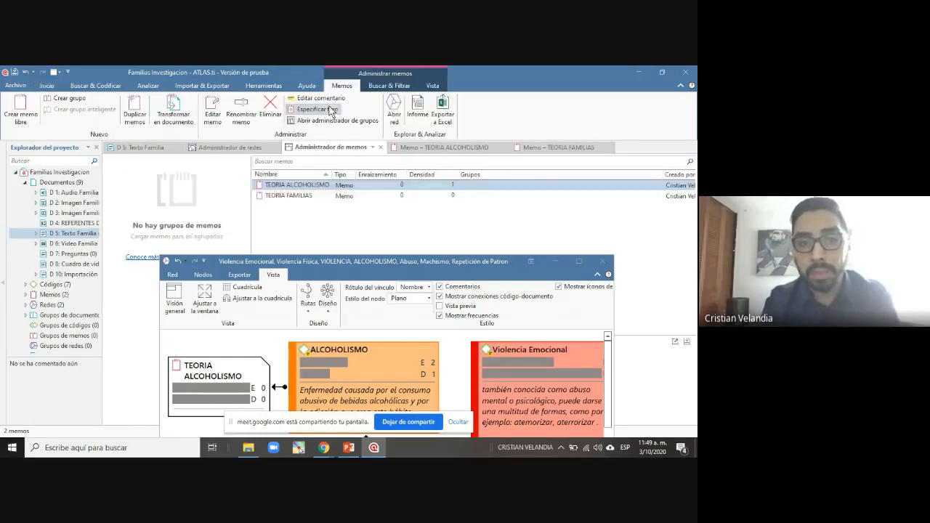
pyautogui.click(293, 198)
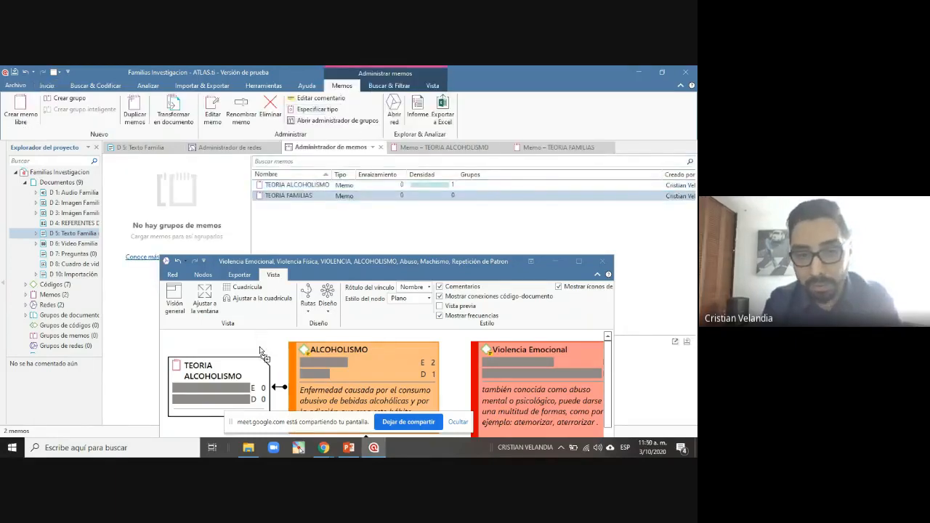
pyautogui.moveTo(263, 353); pyautogui.dragTo(265, 354)
# Maximize the network window and place the TEORIA FAMILIAS memo directly below the TEORIA ALCOHOLISMO memo
pyautogui.click(580, 264)
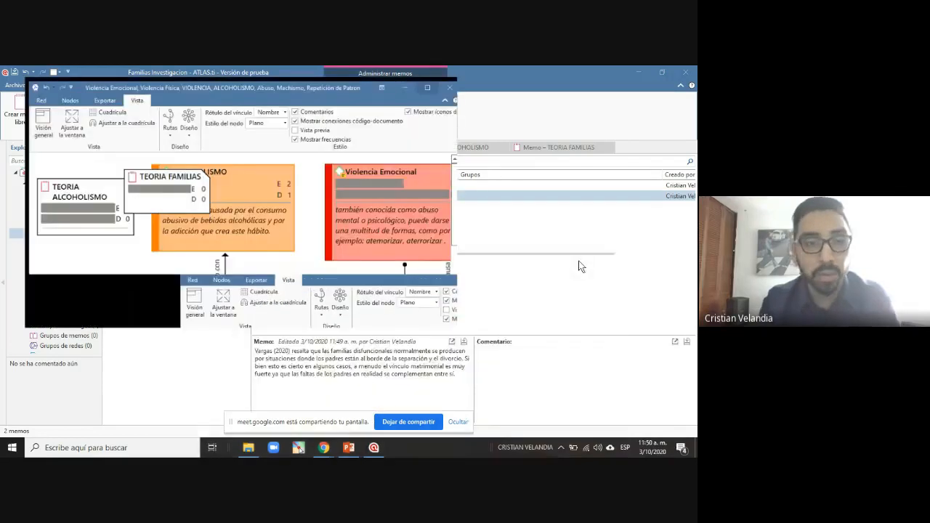
pyautogui.moveTo(167, 190); pyautogui.dragTo(52, 295)
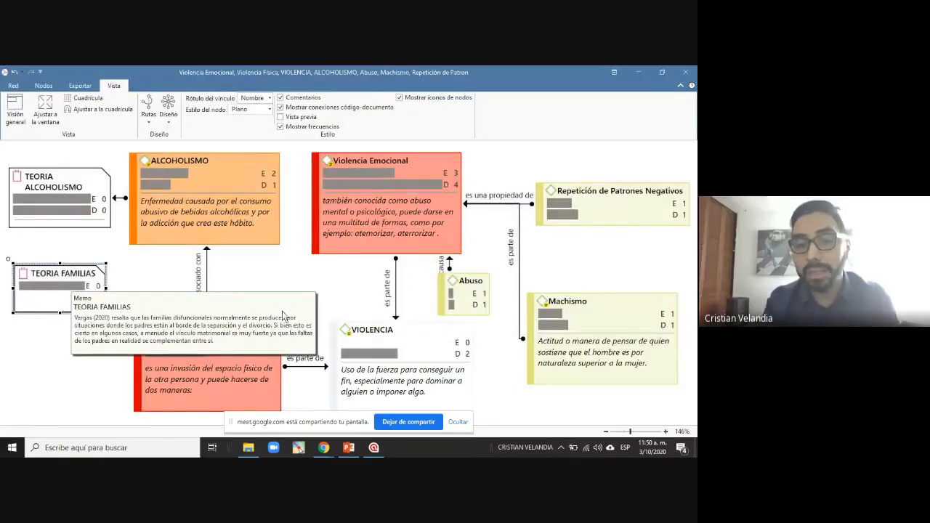
pyautogui.click(561, 166)
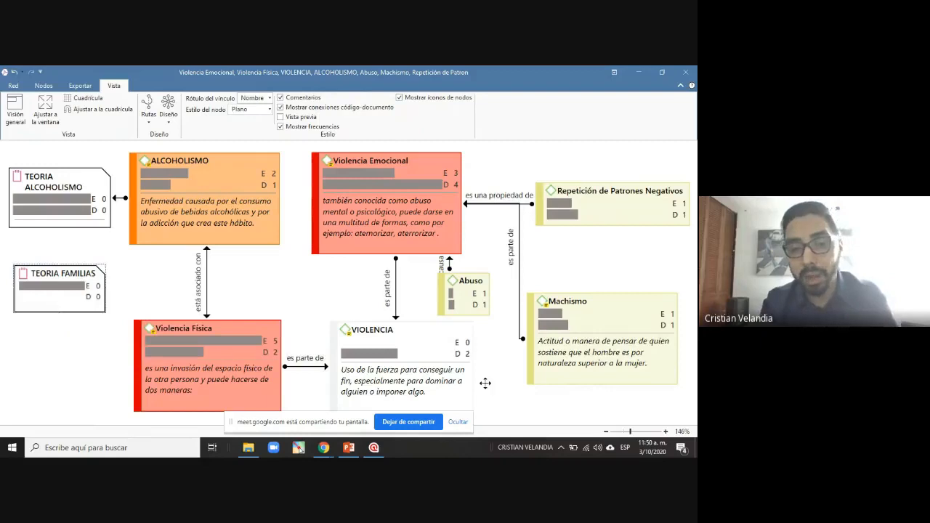
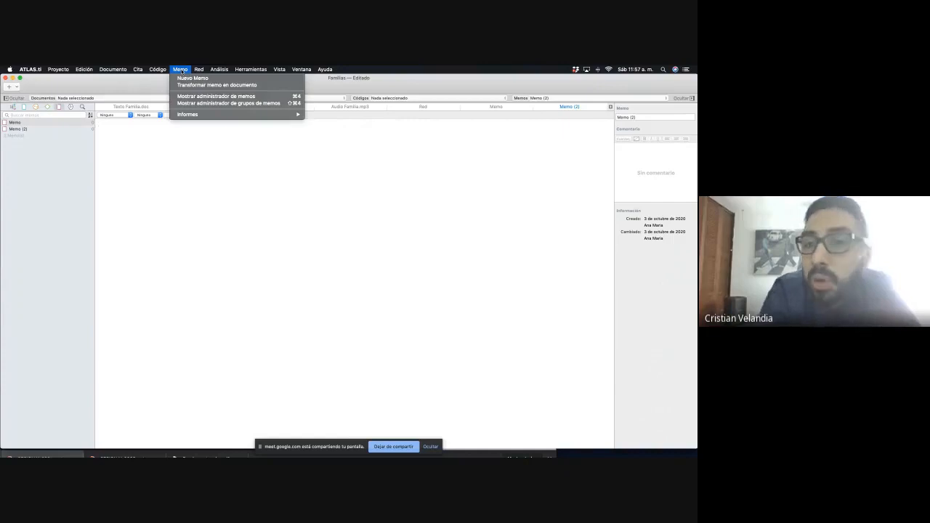
# Create another new memo in the Familias project and place the cursor in its empty text
pyautogui.click(187, 77)
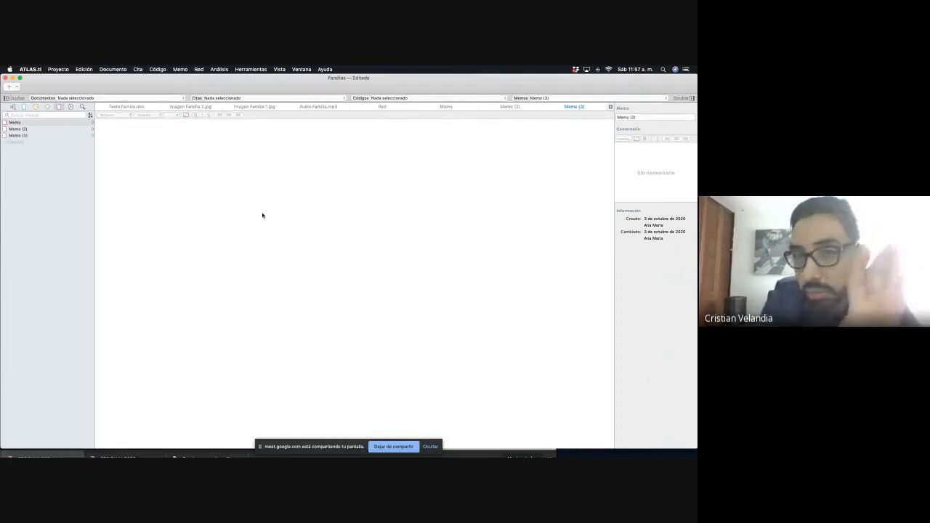
pyautogui.click(165, 136)
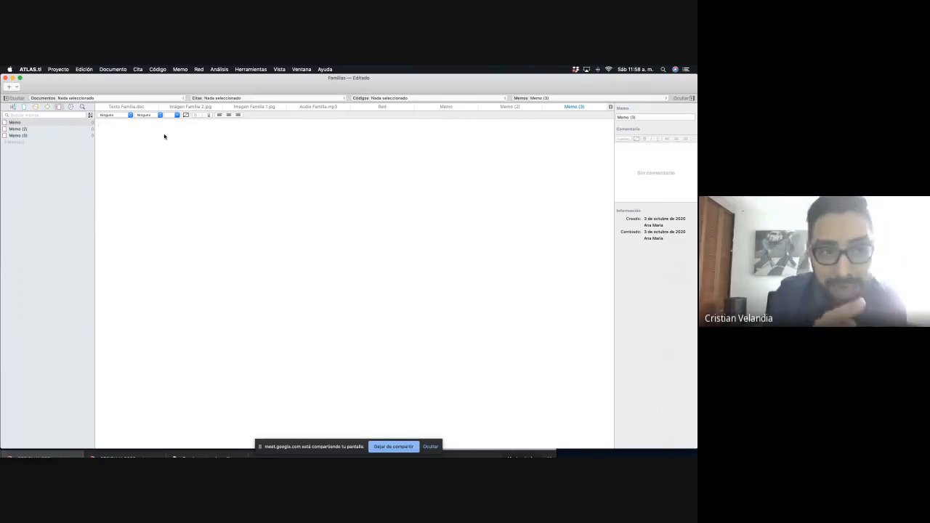
# Open the network named Red and select the ALCOHOLISMO code to examine its comment and linked codes
pyautogui.click(71, 106)
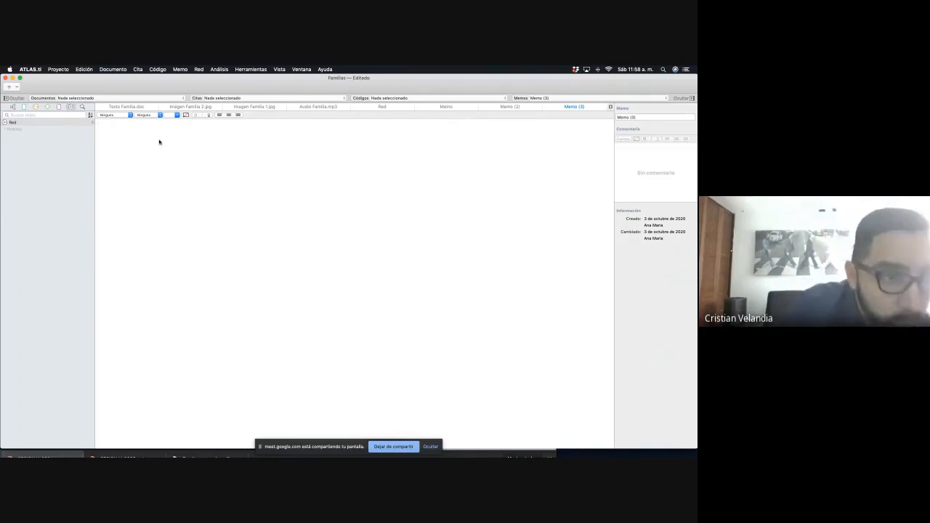
pyautogui.click(31, 123)
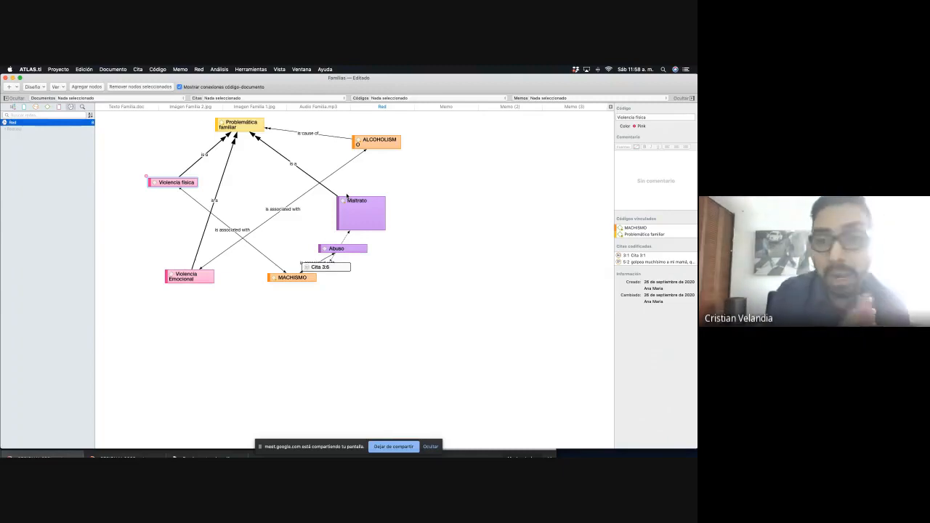
pyautogui.click(369, 145)
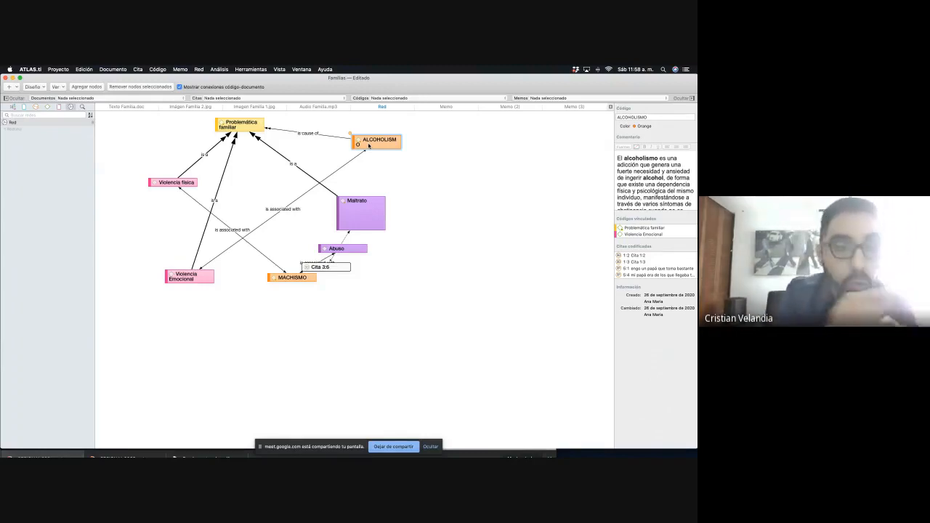
# Show the list of memos and rename the first one, Memo, as "Teoría Alcoholismo"
pyautogui.click(58, 107)
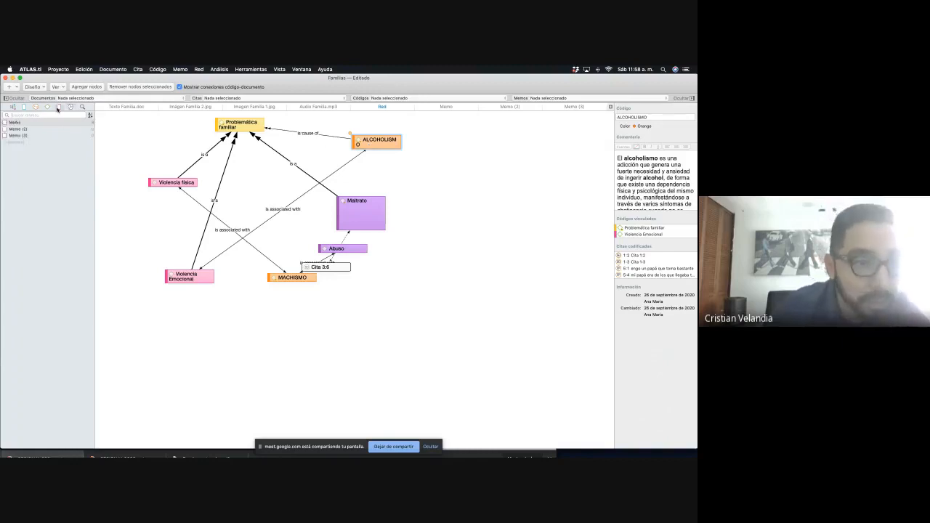
pyautogui.doubleClick(18, 124)
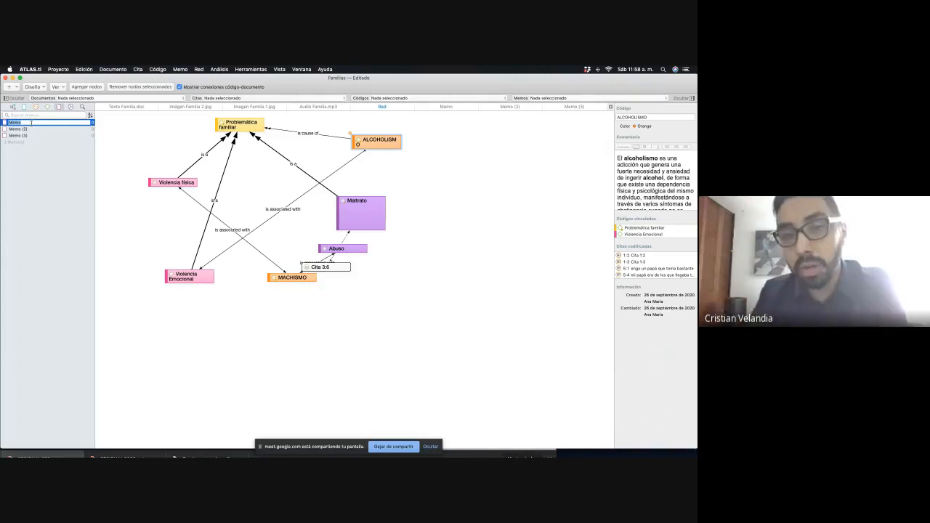
pyautogui.write('Teoría Alc')
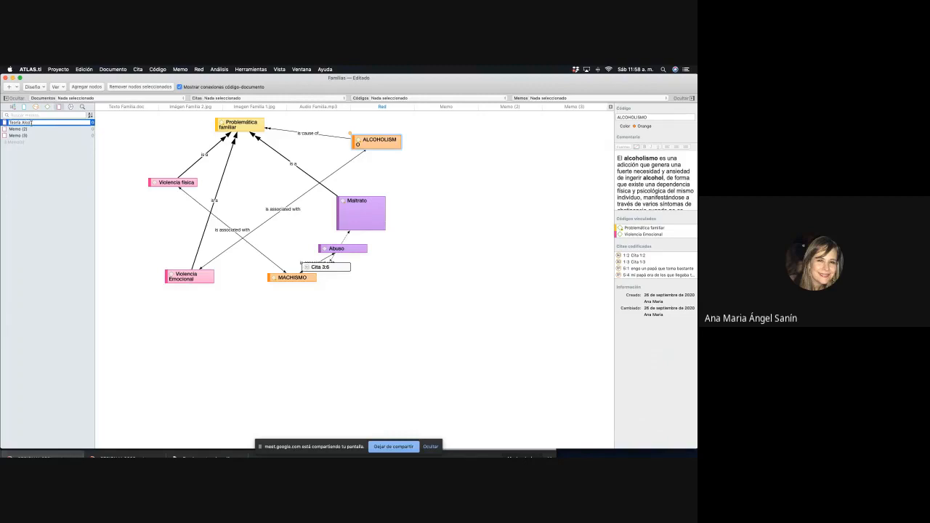
pyautogui.write('oholismo')
pyautogui.click(47, 144)
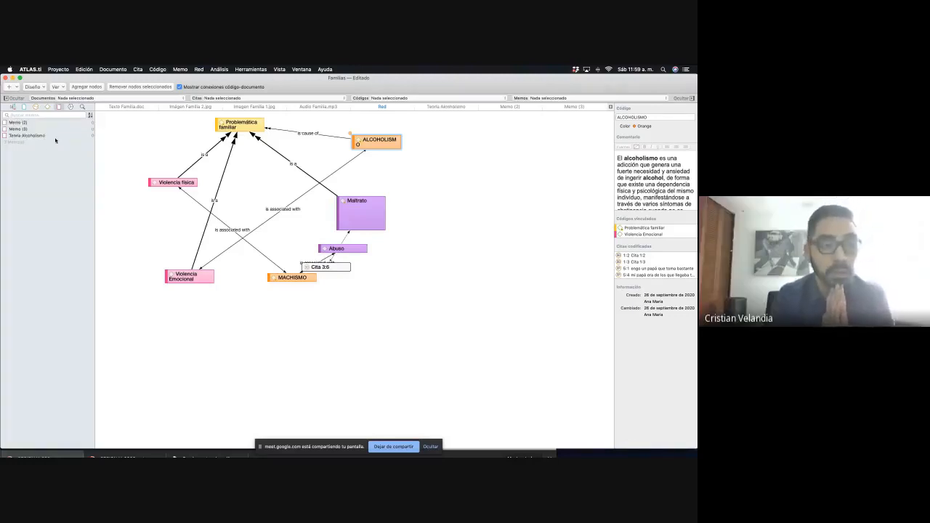
# Open the Teoría Alcoholismo memo for editing and enter the author's surname followed by a period on its first line
pyautogui.click(39, 137)
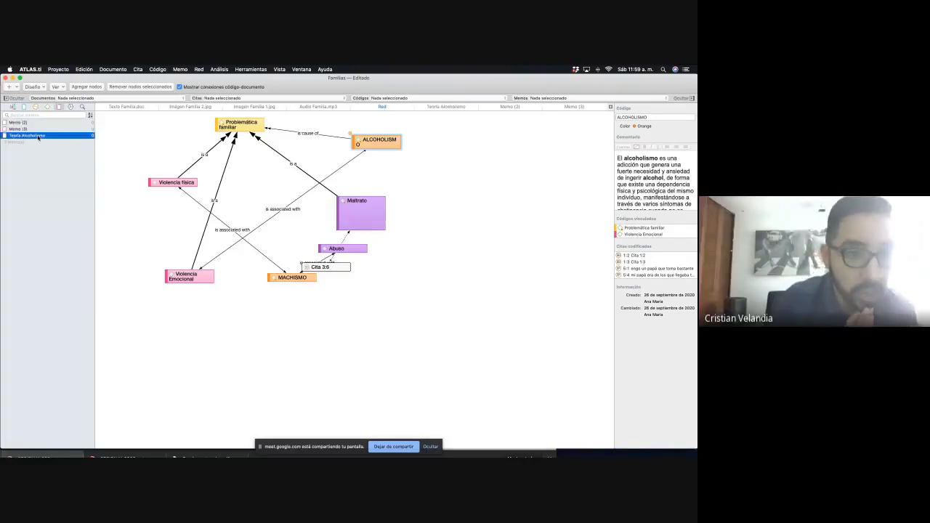
pyautogui.click(39, 136)
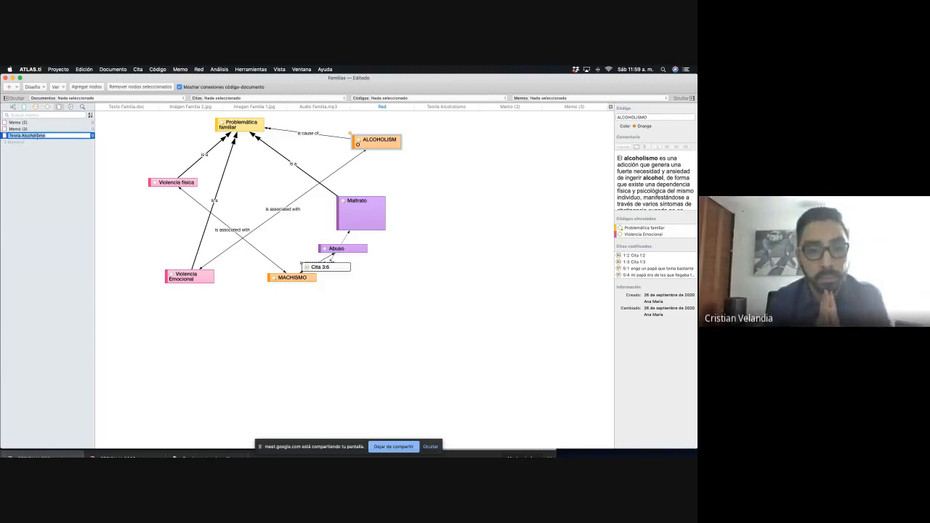
pyautogui.doubleClick(7, 137)
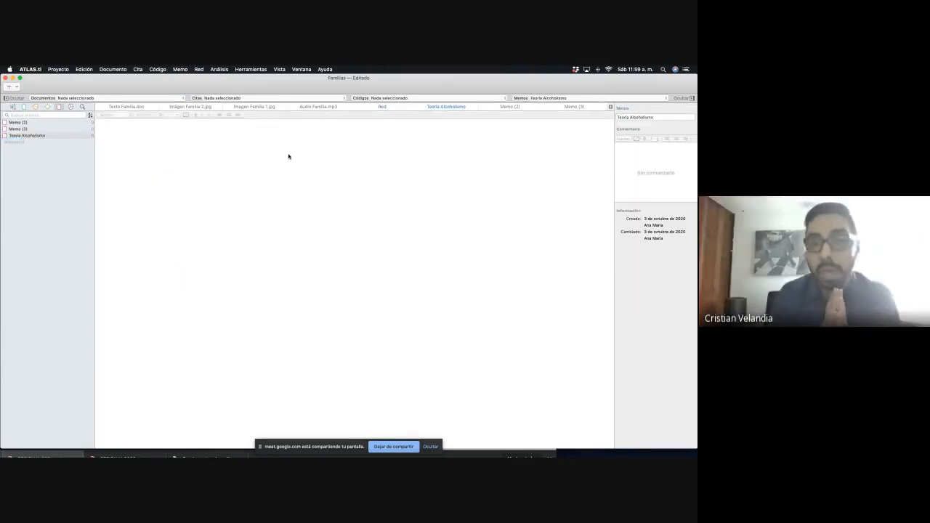
pyautogui.click(192, 145)
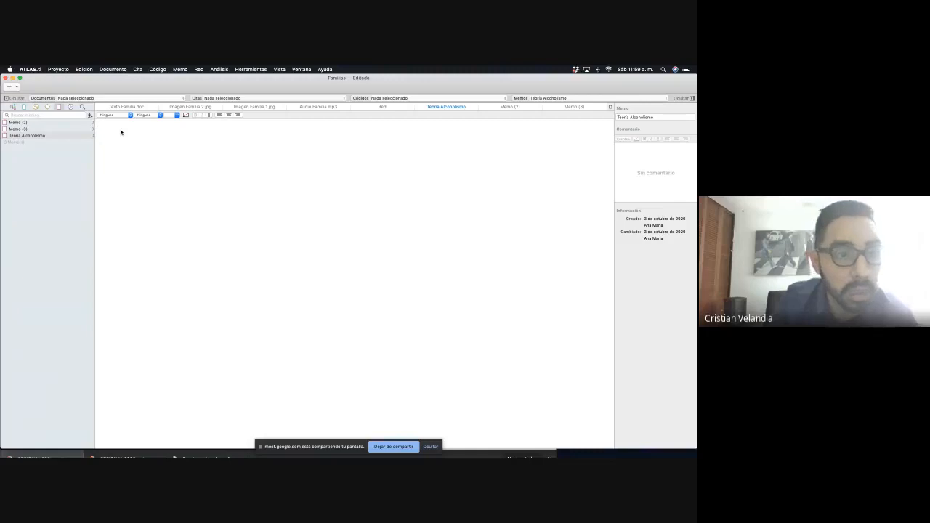
pyautogui.write('Veo')
pyautogui.write('andia.')
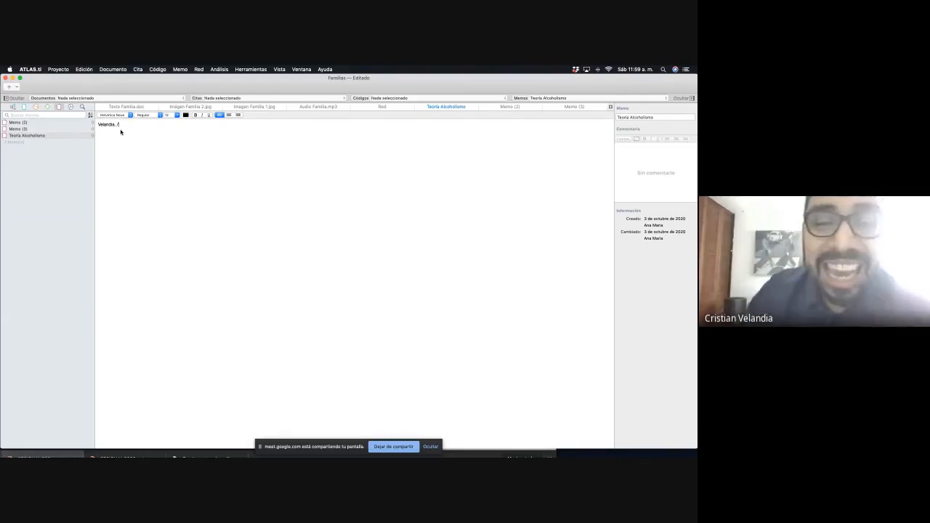
pyautogui.press('Return')
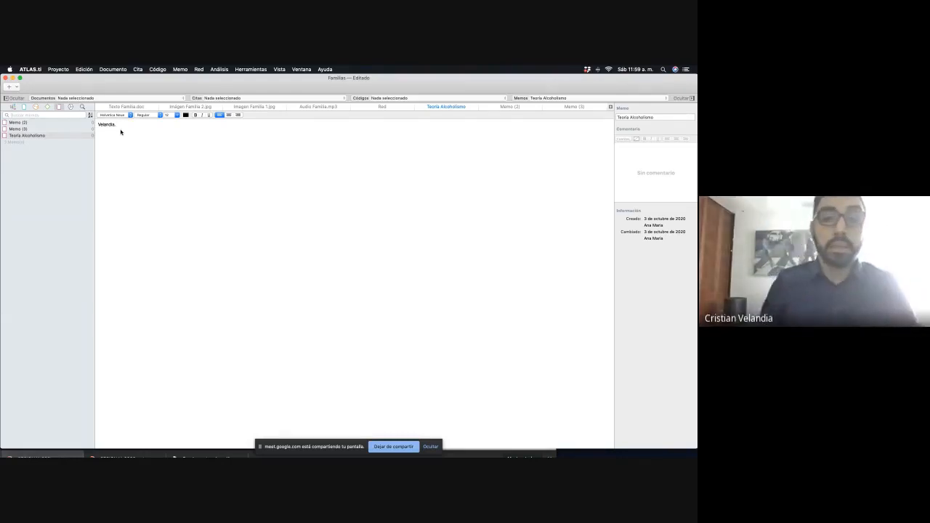
# Write "El alcoholismo se genera debido a comportamientos construidos en la niñez debido..." on the second line of the Teoría Alcoholismo memo
pyautogui.write('El alco')
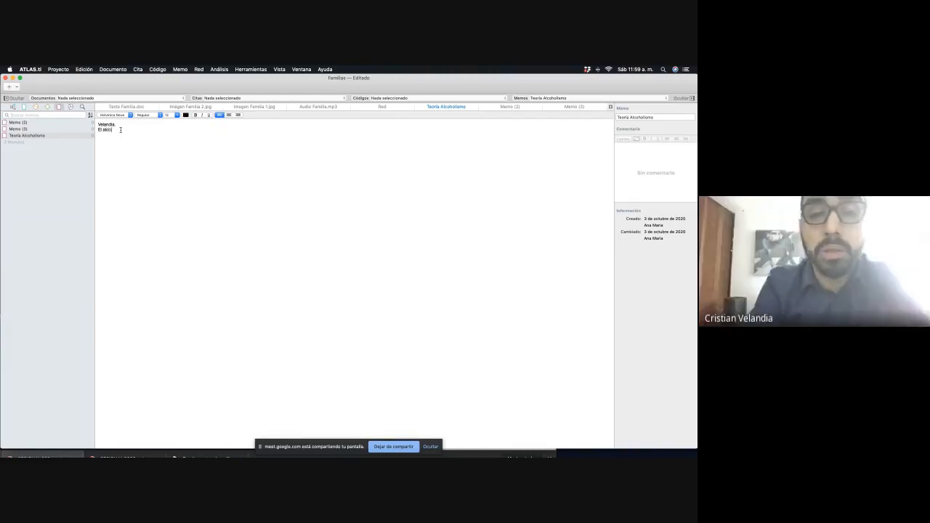
pyautogui.write('holismo se gen')
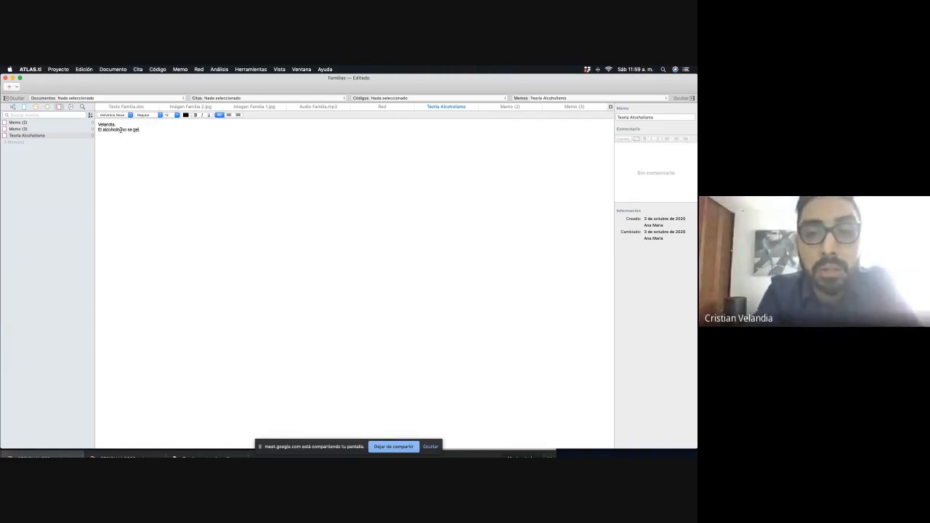
pyautogui.write('era debi')
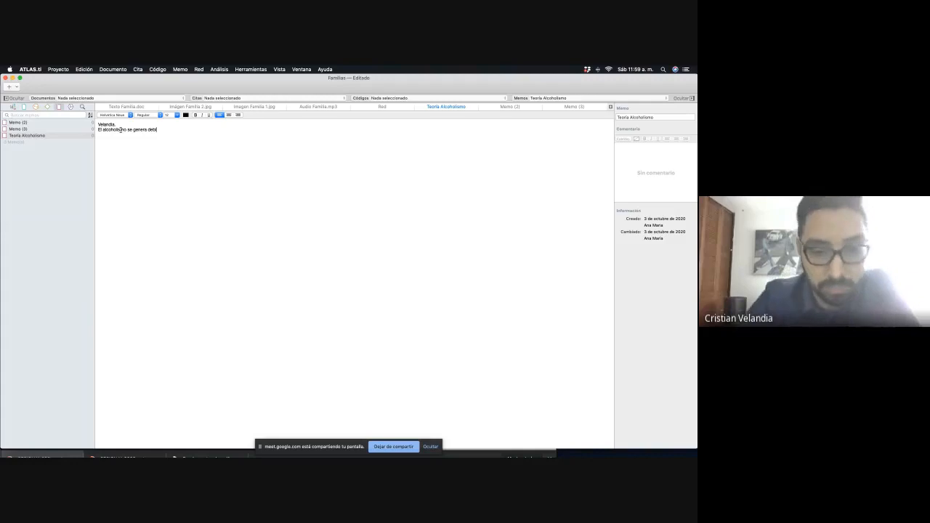
pyautogui.write('do a compor')
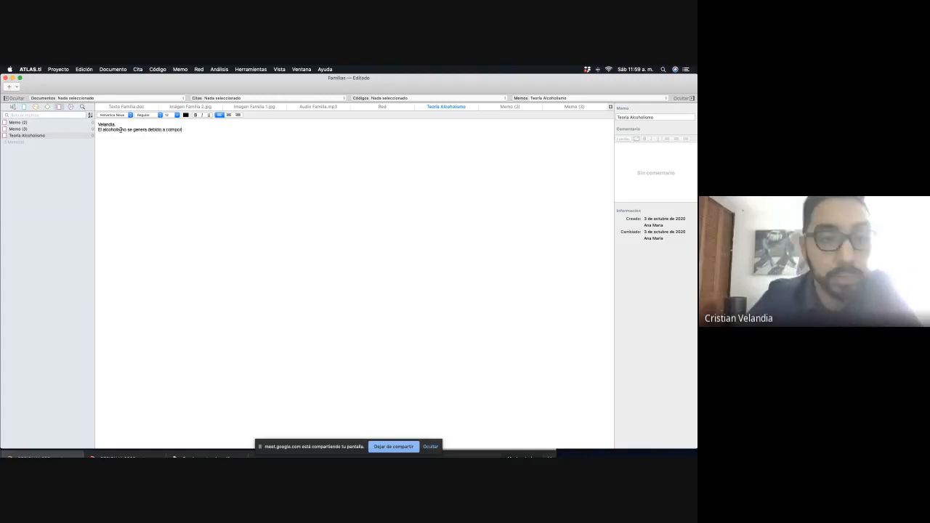
pyautogui.write('tamientos co')
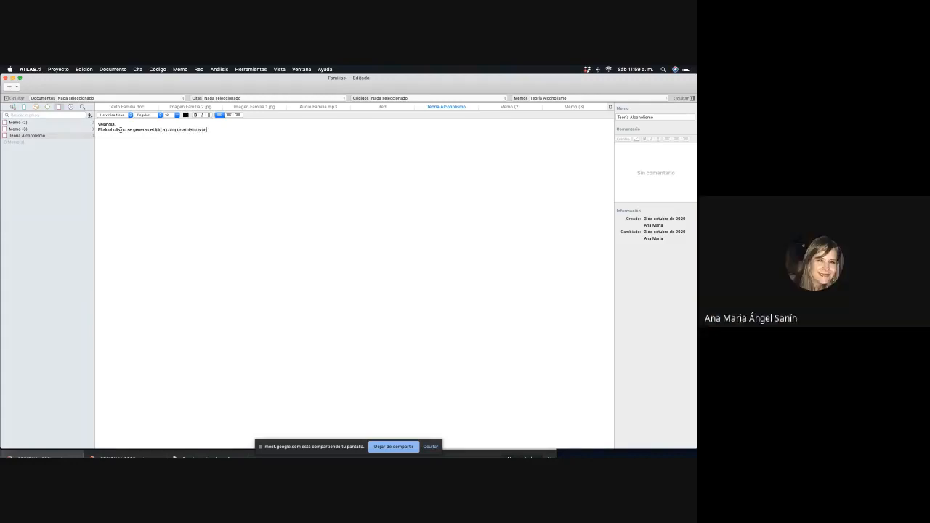
pyautogui.write('nstruidos en la m')
pyautogui.write('in')
pyautogui.write('1ez debido a')
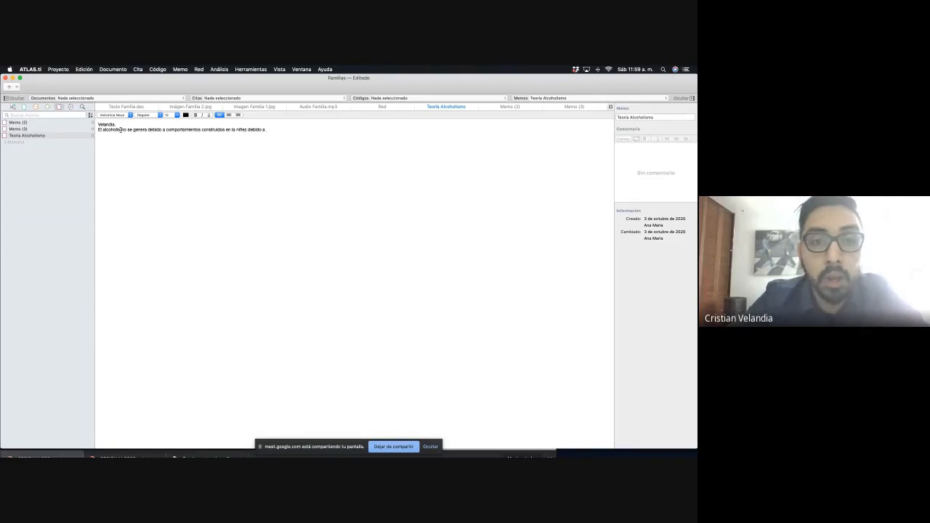
pyautogui.write('los com')
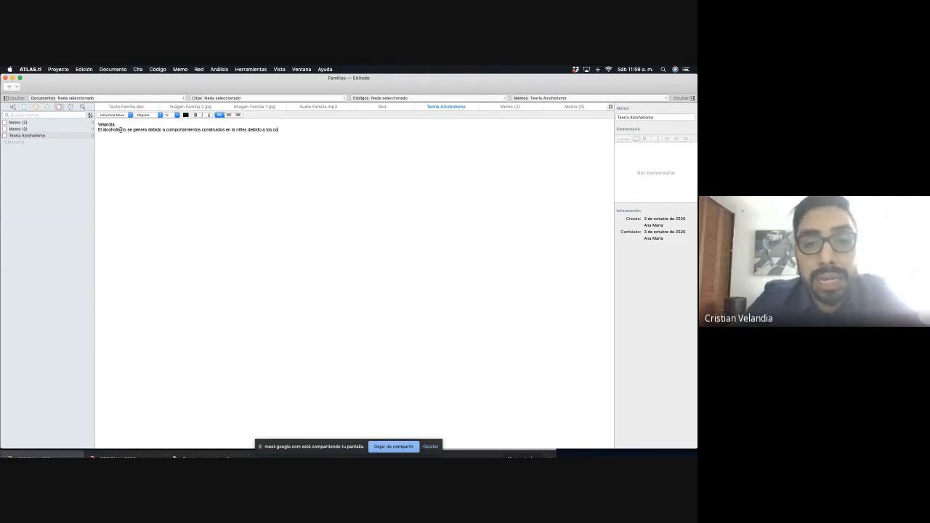
pyautogui.press('BackSpace')
pyautogui.press('BackSpace')
pyautogui.press('BackSpace')
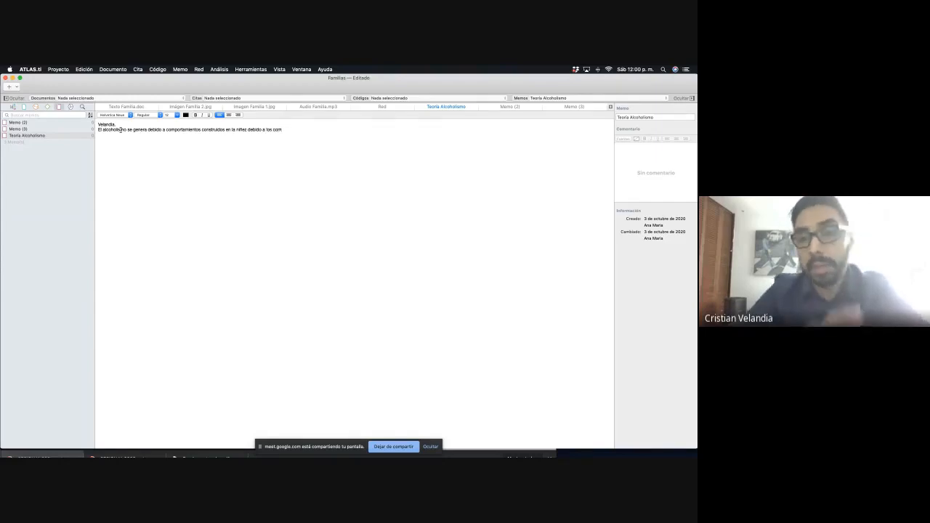
pyautogui.press('BackSpace')
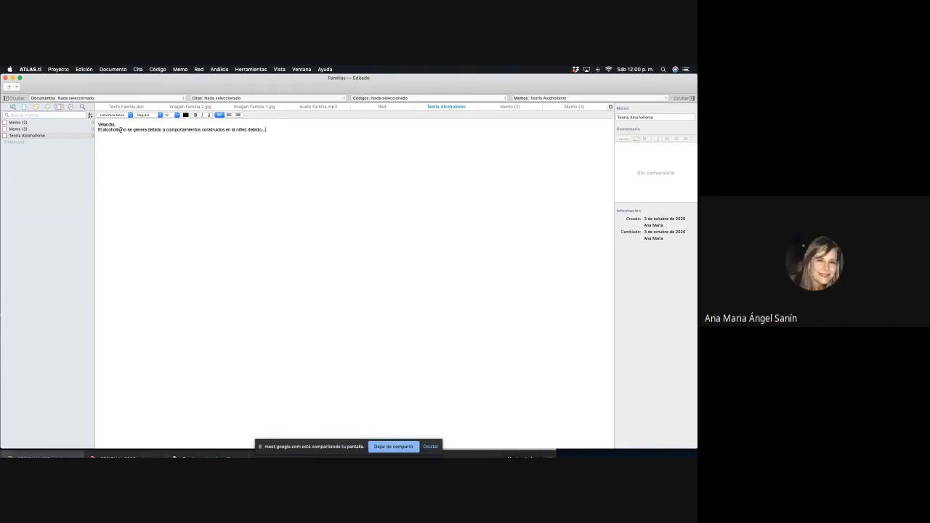
# Add the year (2018) after the author's surname and join the alcoholism sentence onto that same line
pyautogui.click(121, 125)
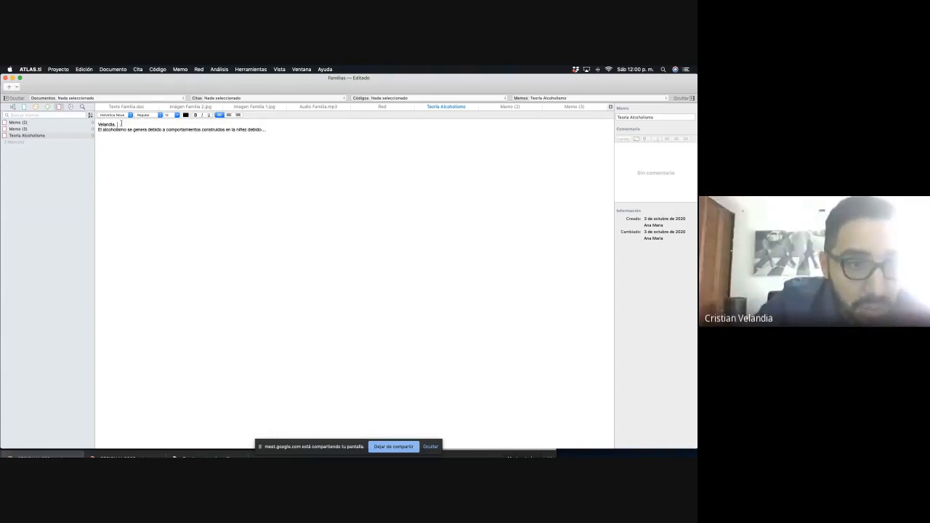
pyautogui.write('2018')
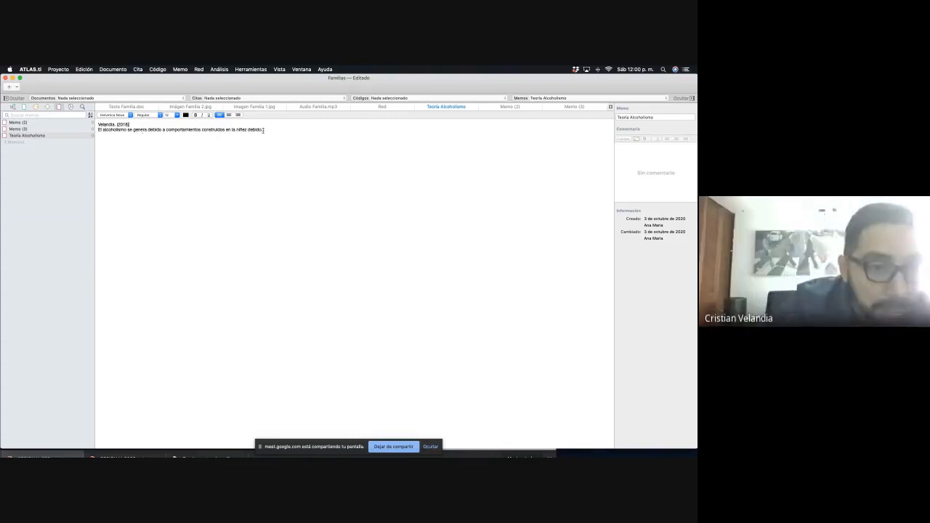
pyautogui.moveTo(267, 131); pyautogui.dragTo(83, 128)
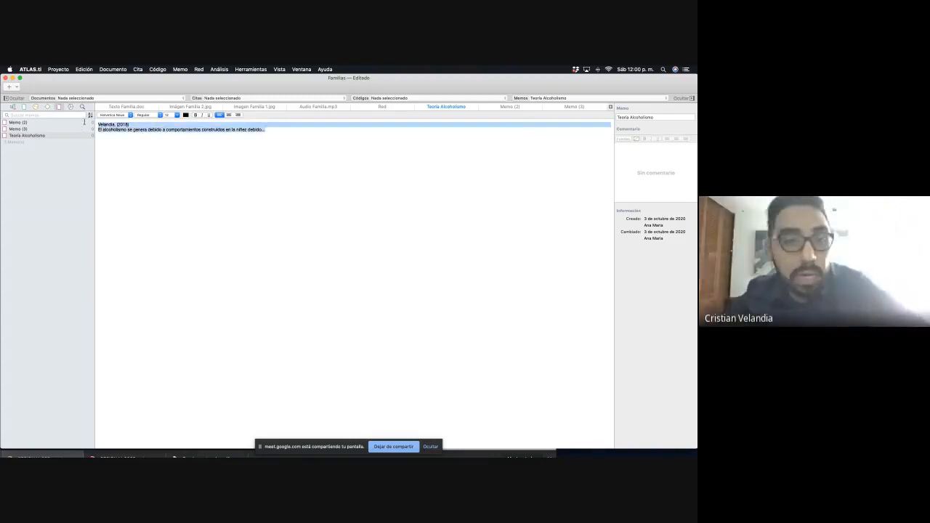
pyautogui.click(99, 129)
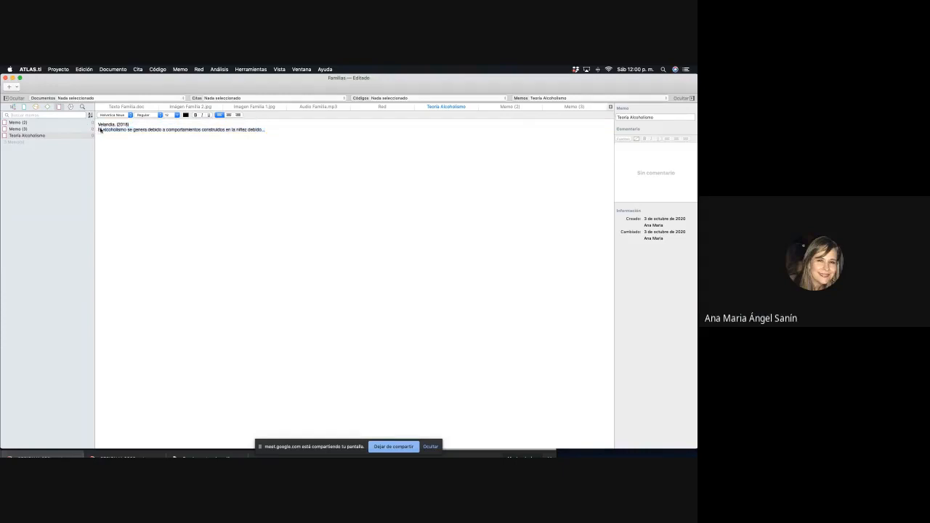
pyautogui.press('BackSpace')
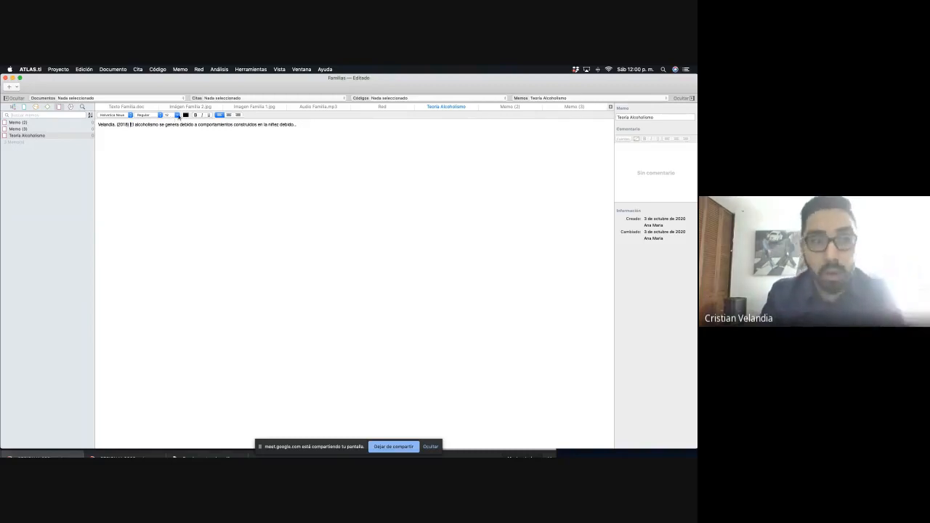
# Try to enlarge the font size of the Teoría Alcoholismo memo's text and select the whole paragraph
pyautogui.click(177, 116)
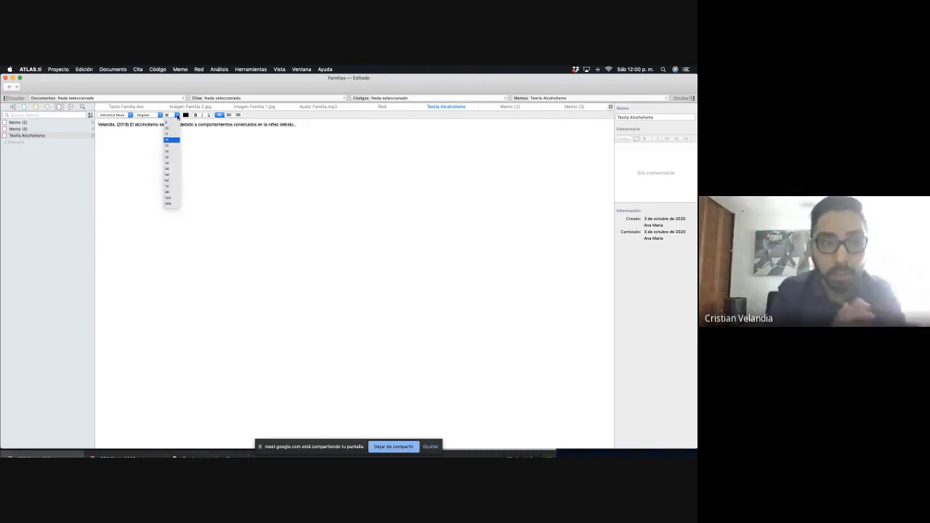
pyautogui.click(167, 163)
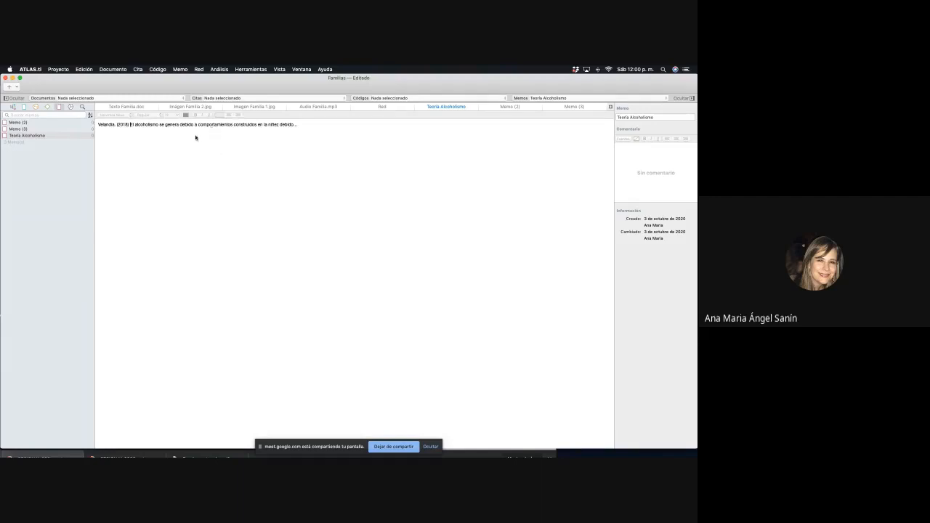
pyautogui.tripleClick(126, 125)
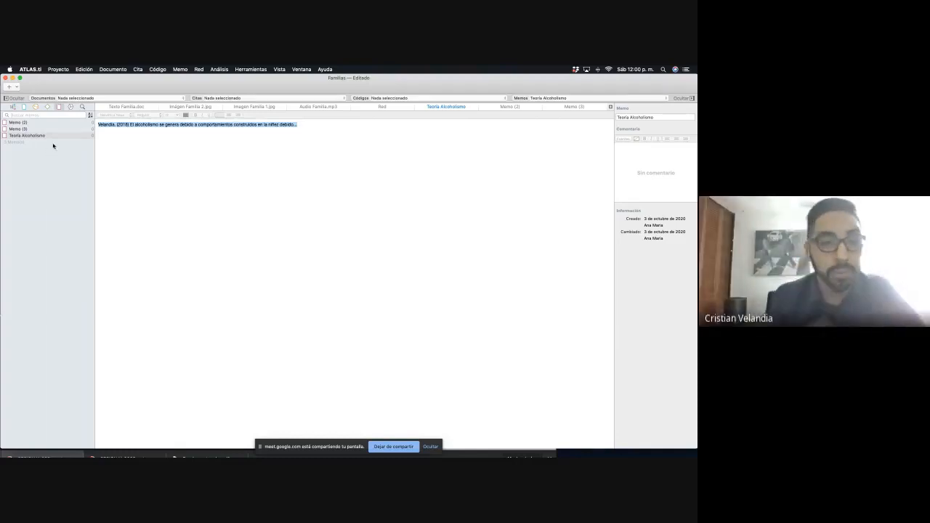
# Open the network named Red and add the Teoría Alcoholismo memo as a node beside the ALCOHOLISMO code
pyautogui.click(71, 106)
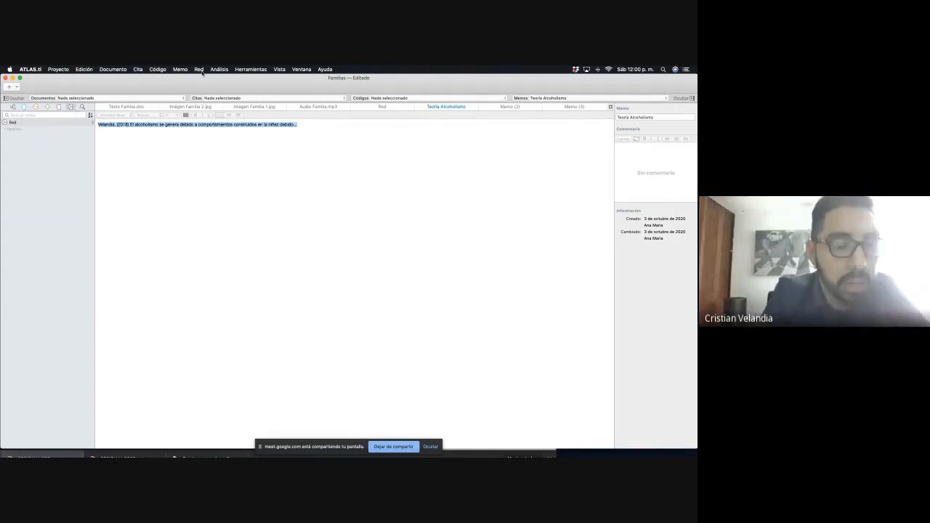
pyautogui.click(19, 123)
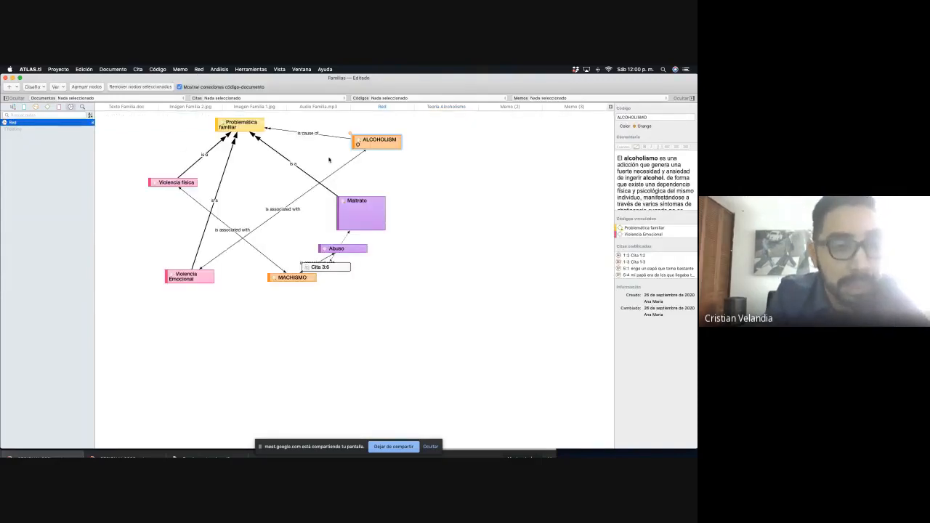
pyautogui.click(399, 146)
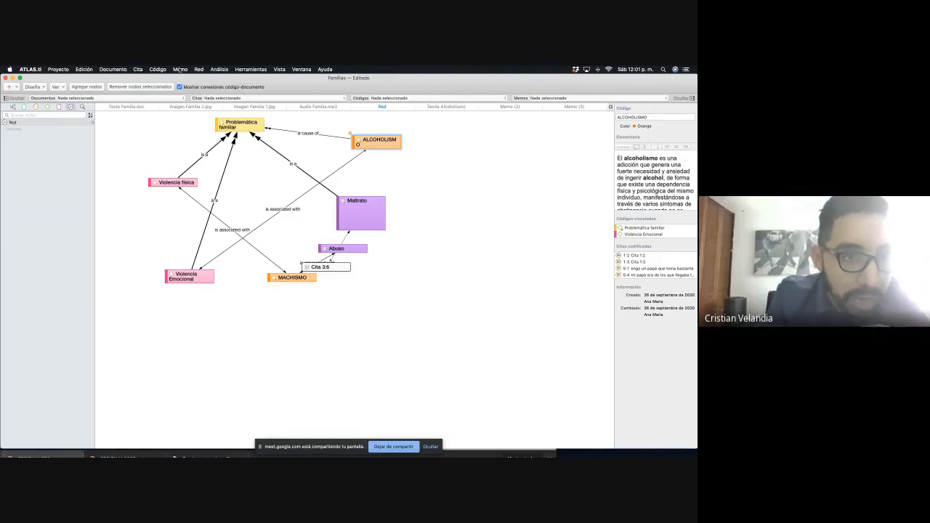
pyautogui.click(60, 107)
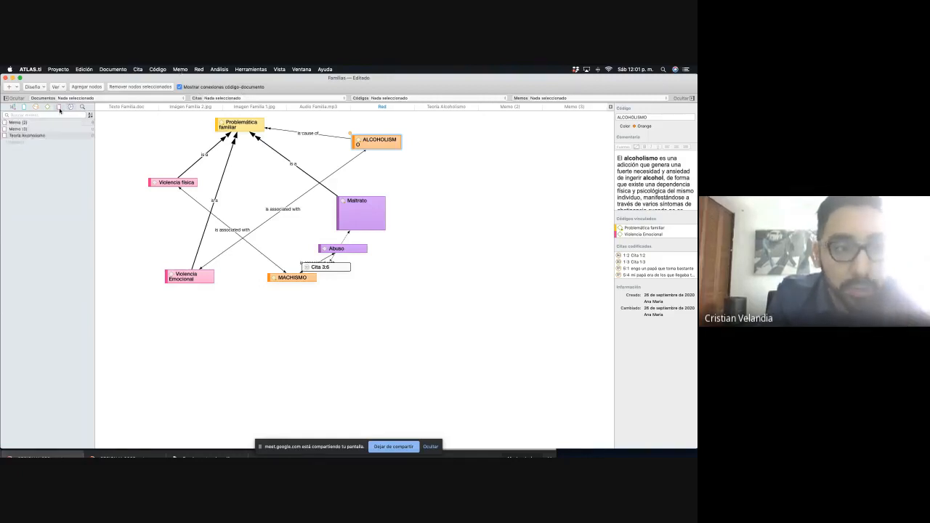
pyautogui.click(40, 137)
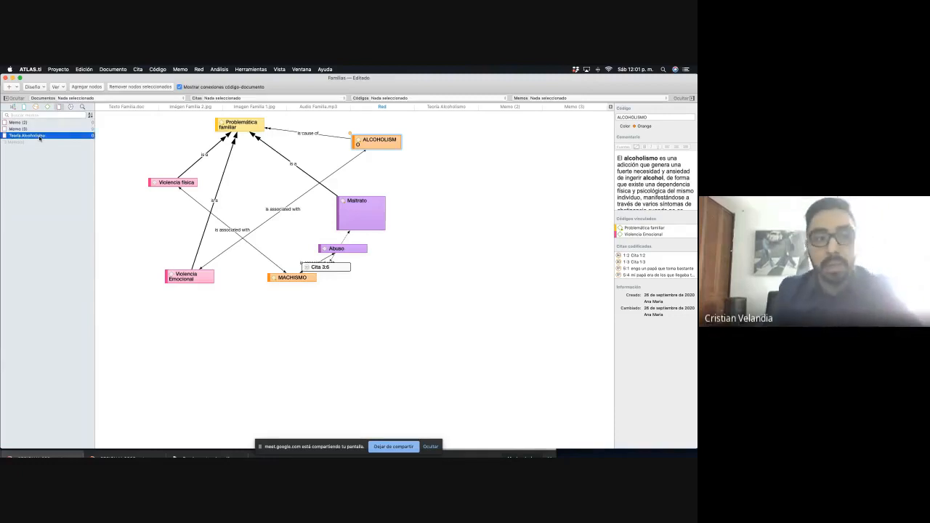
pyautogui.click(63, 162)
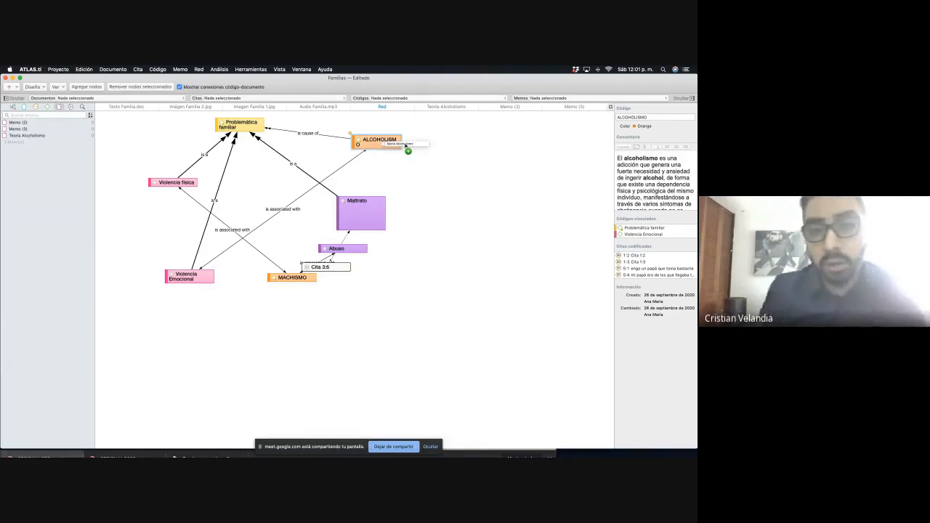
pyautogui.moveTo(408, 150); pyautogui.dragTo(409, 150)
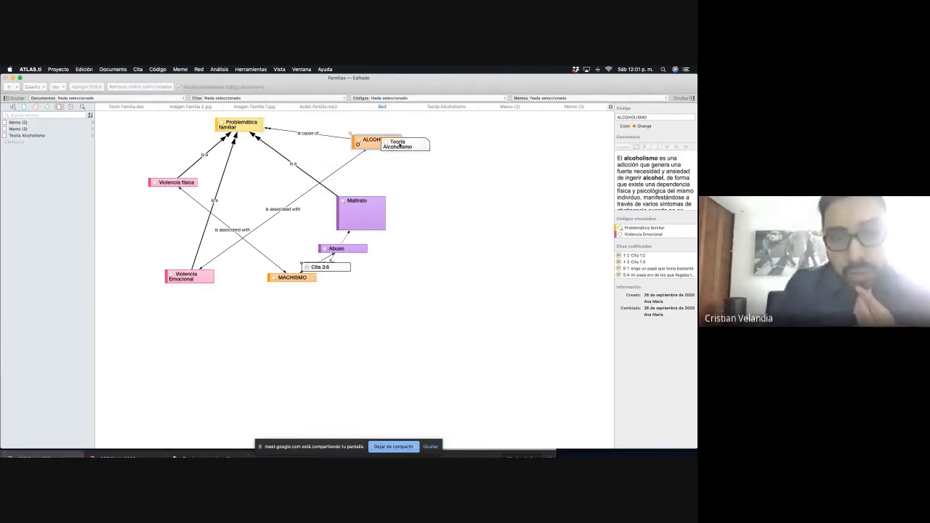
# Move the Teoría Alcoholismo node clear of the ALCOHOLISMO code, link the two, and align the memo node with the code
pyautogui.moveTo(399, 145)
pyautogui.mouseDown()
pyautogui.moveTo(440, 150)
pyautogui.moveTo(412, 142)
pyautogui.mouseUp()
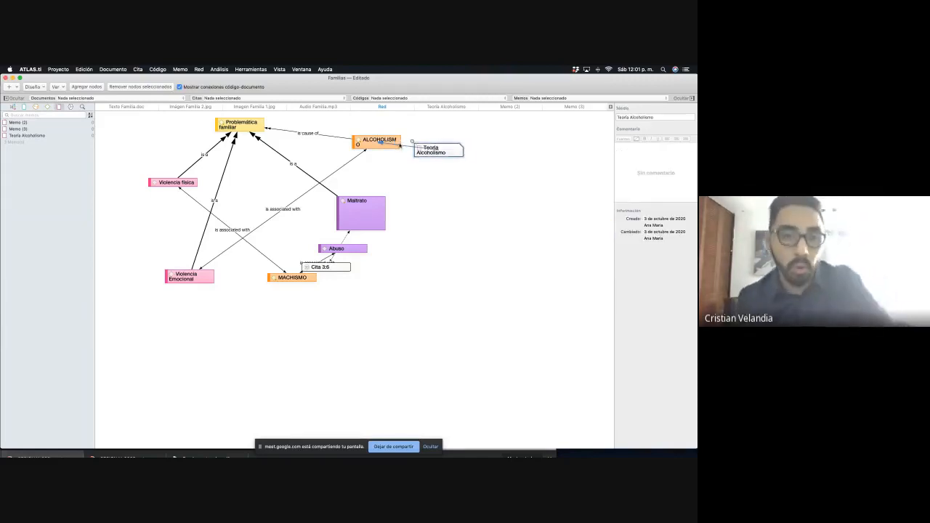
pyautogui.moveTo(400, 145); pyautogui.dragTo(383, 143)
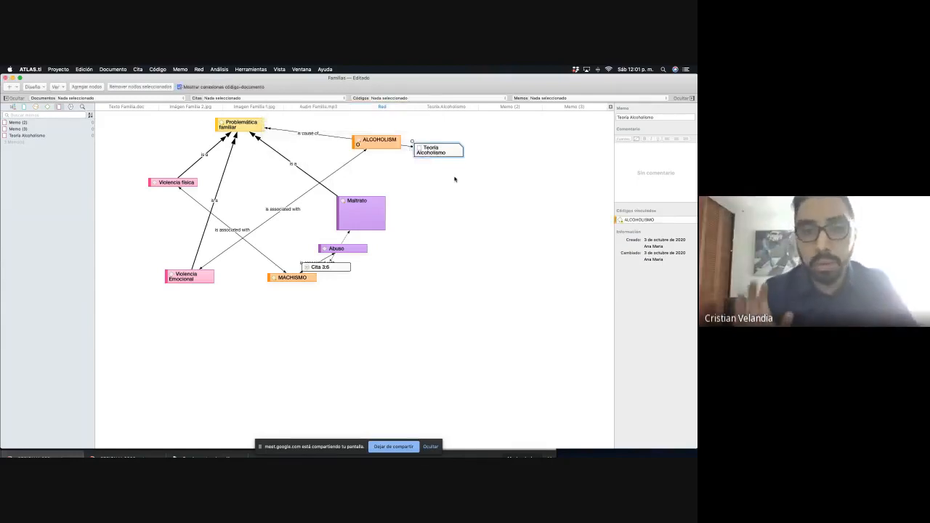
pyautogui.moveTo(433, 148); pyautogui.dragTo(435, 139)
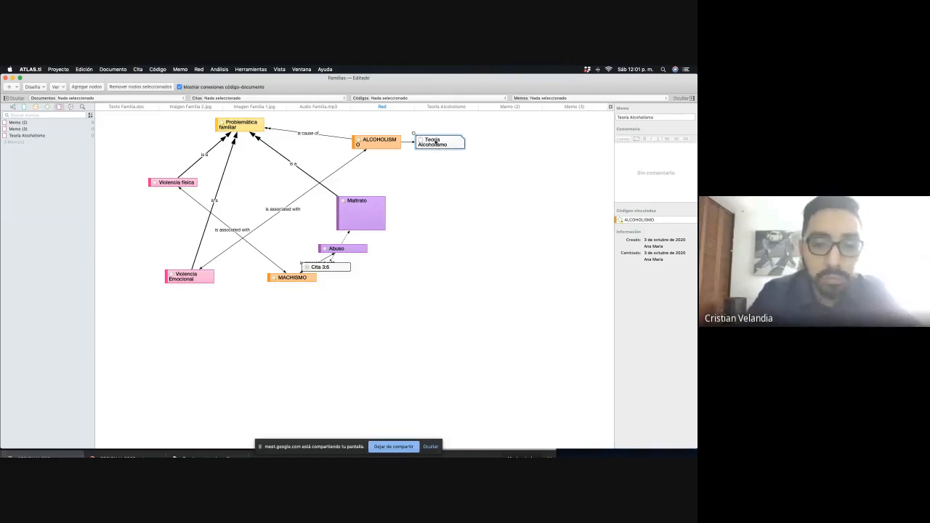
# Turn on the comment display for the Teoría Alcoholismo node in the network and enlarge the node
pyautogui.doubleClick(435, 142)
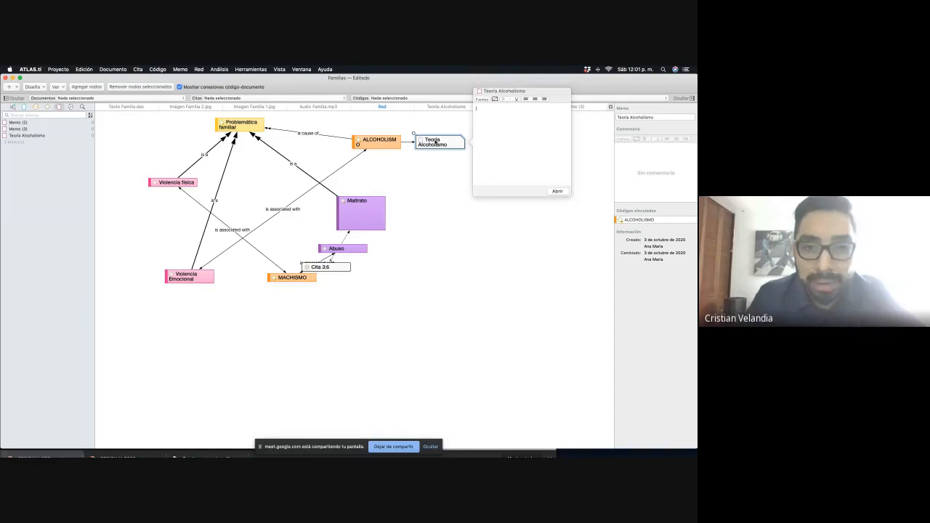
pyautogui.click(422, 142)
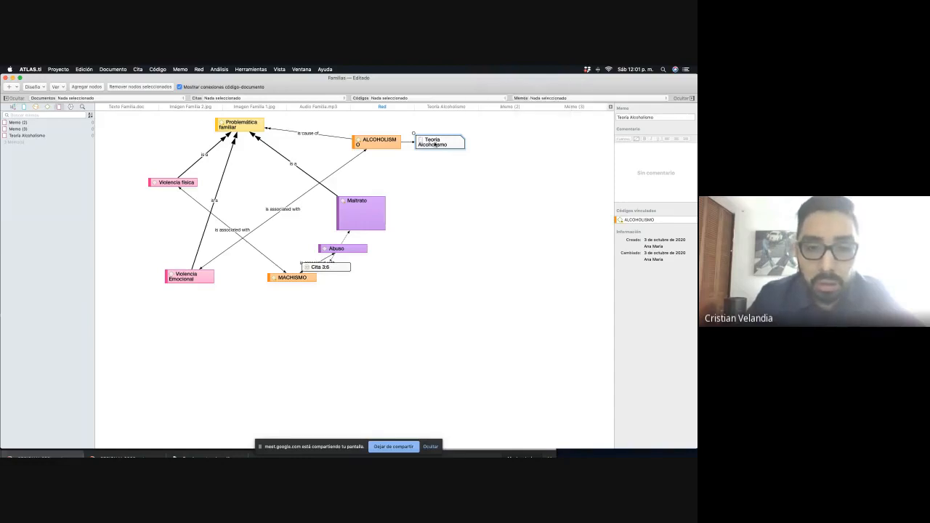
pyautogui.rightClick(434, 145)
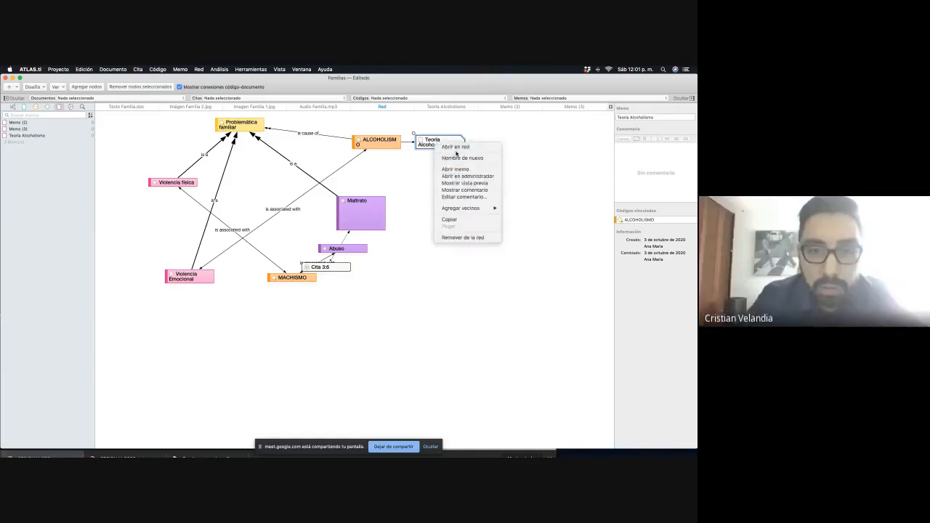
pyautogui.click(457, 191)
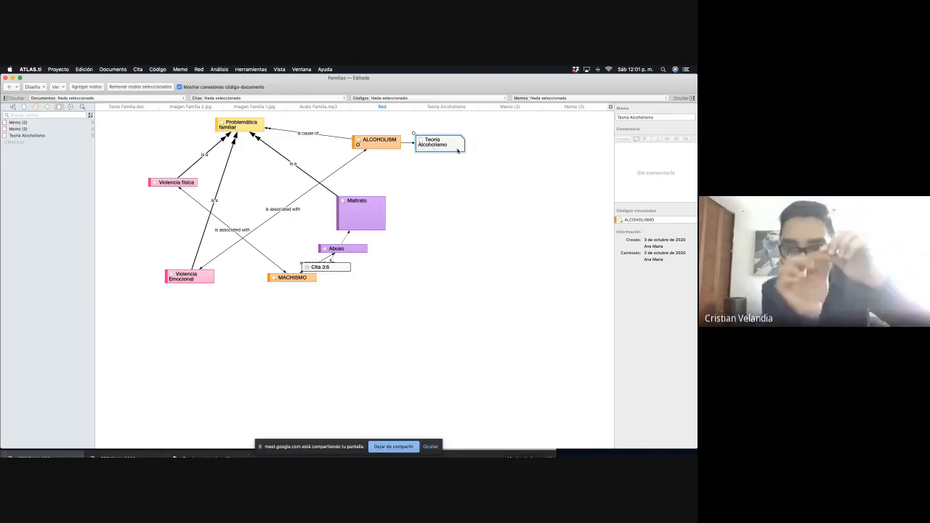
pyautogui.moveTo(462, 162); pyautogui.dragTo(481, 189)
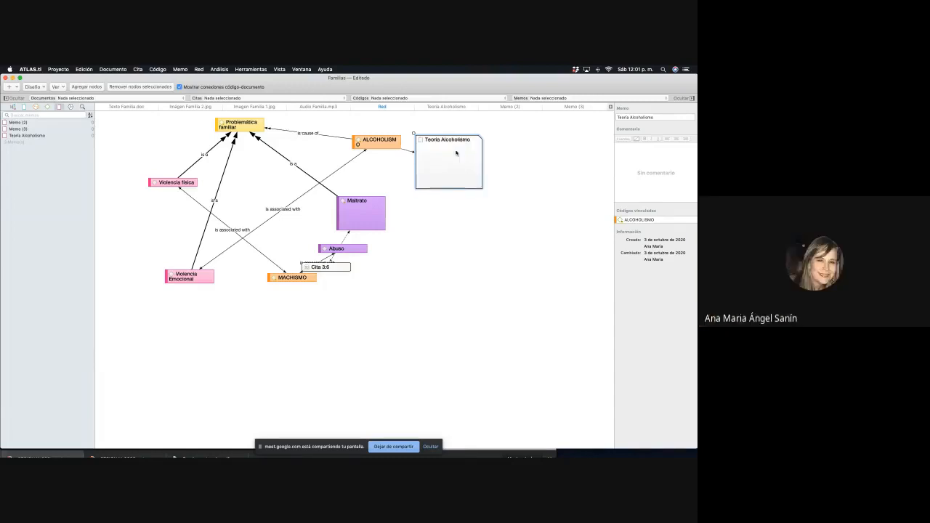
pyautogui.doubleClick(434, 141)
pyautogui.click(427, 151)
pyautogui.doubleClick(423, 142)
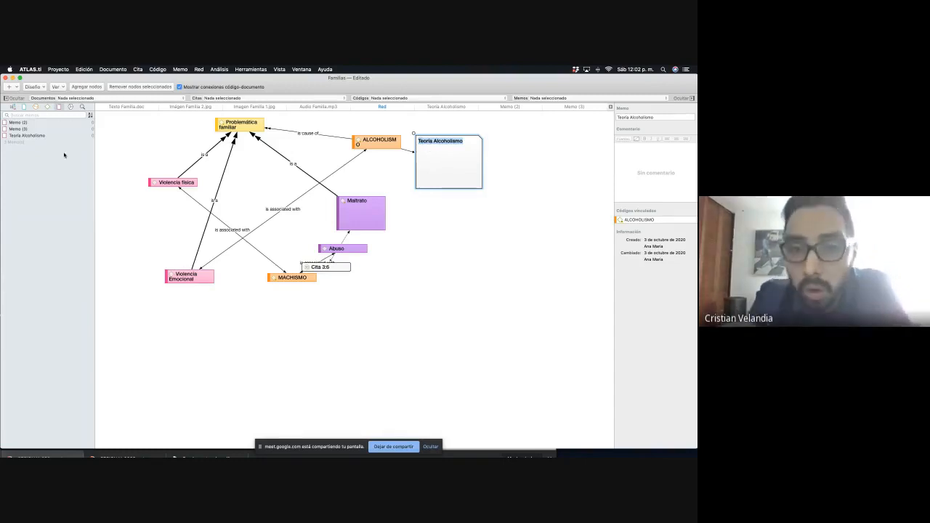
# Open the Teoría Alcoholismo memo itself to bring up its full text
pyautogui.click(27, 136)
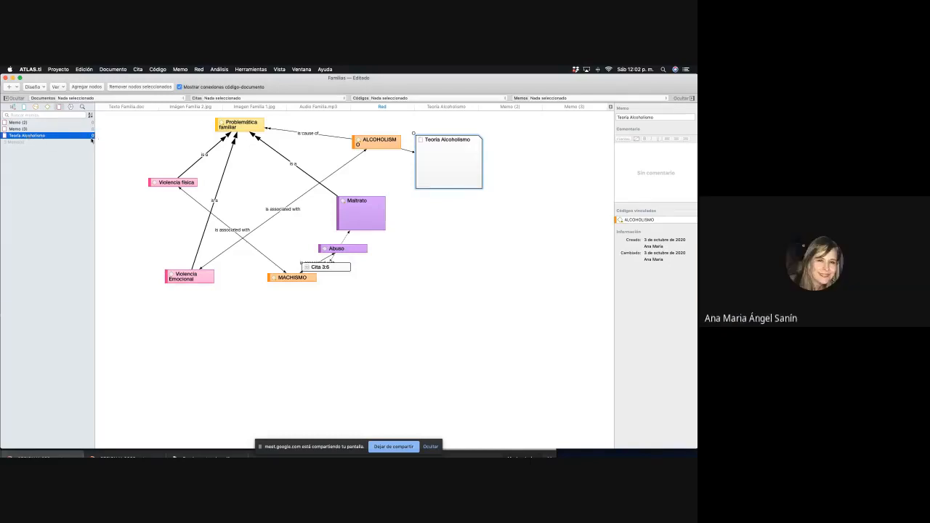
pyautogui.doubleClick(21, 137)
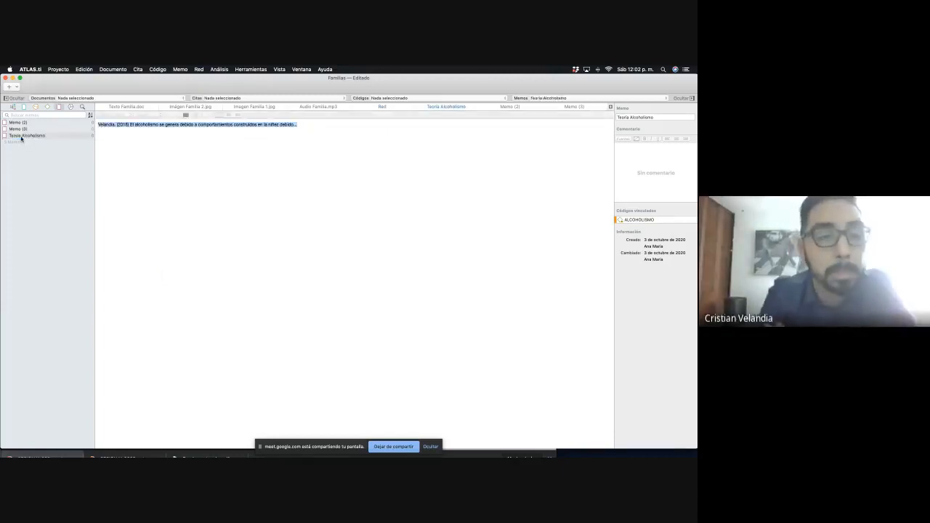
# Copy the full text of the Teoría Alcoholismo memo into that memo's comment
pyautogui.click(252, 136)
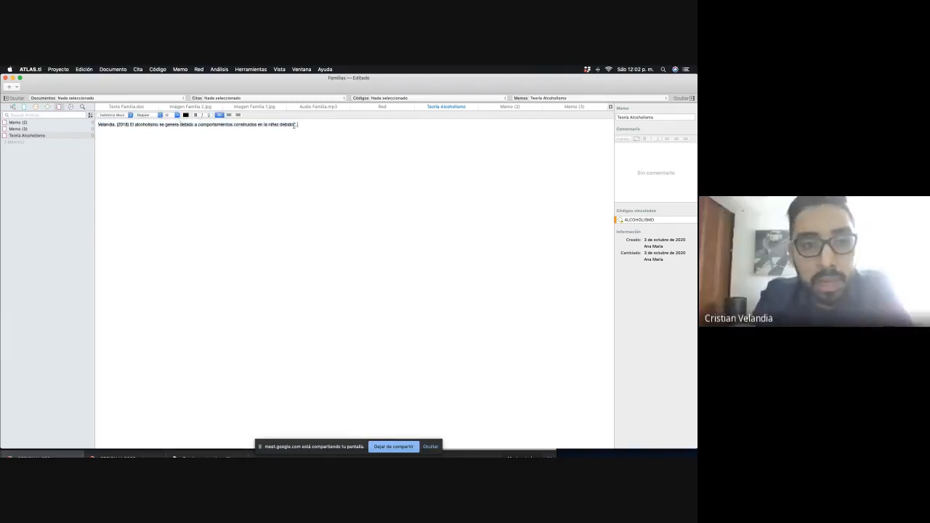
pyautogui.moveTo(309, 125); pyautogui.dragTo(96, 125)
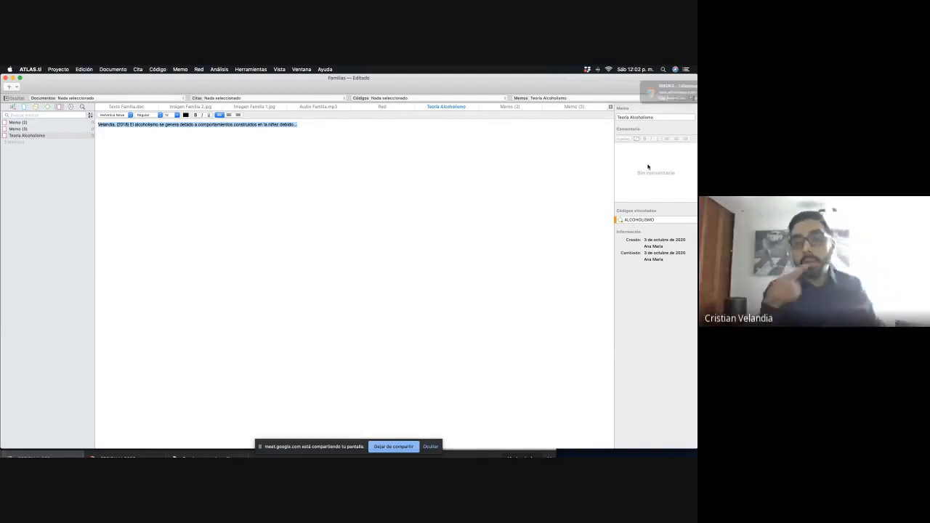
pyautogui.press('super+c')
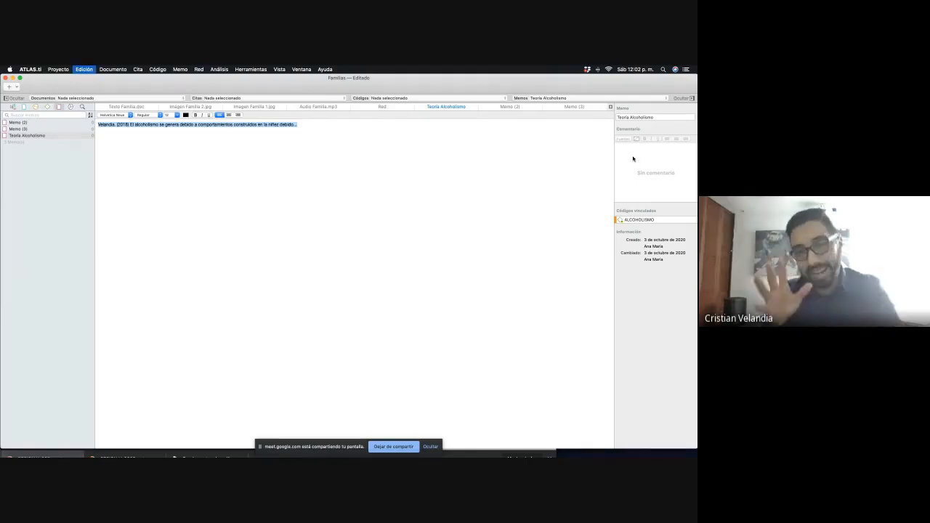
pyautogui.click(633, 157)
pyautogui.press('super+v')
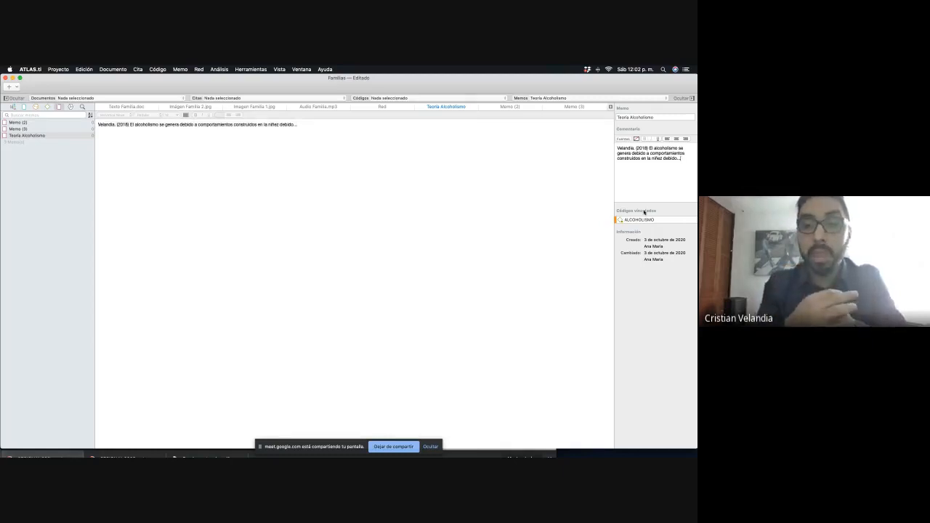
# Shorten the project window slightly and reopen the network named Red
pyautogui.moveTo(696, 451)
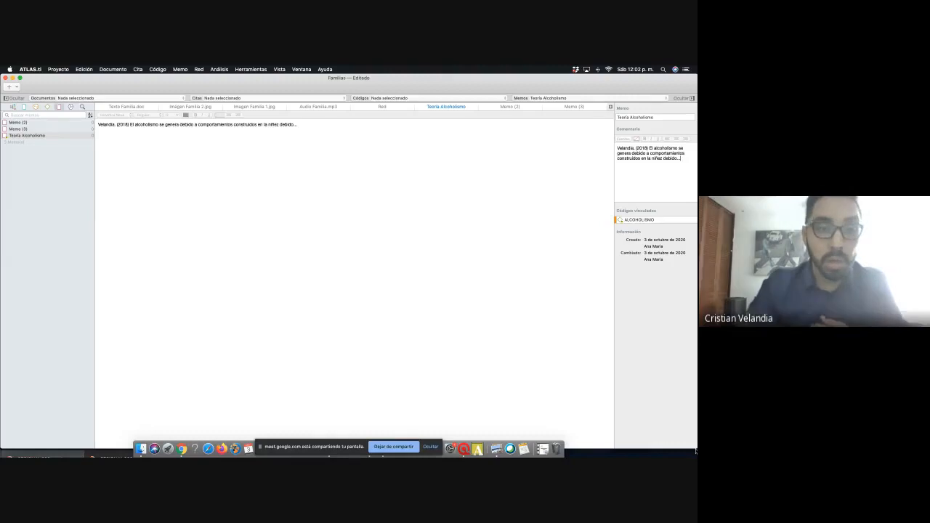
pyautogui.moveTo(696, 451); pyautogui.dragTo(686, 434)
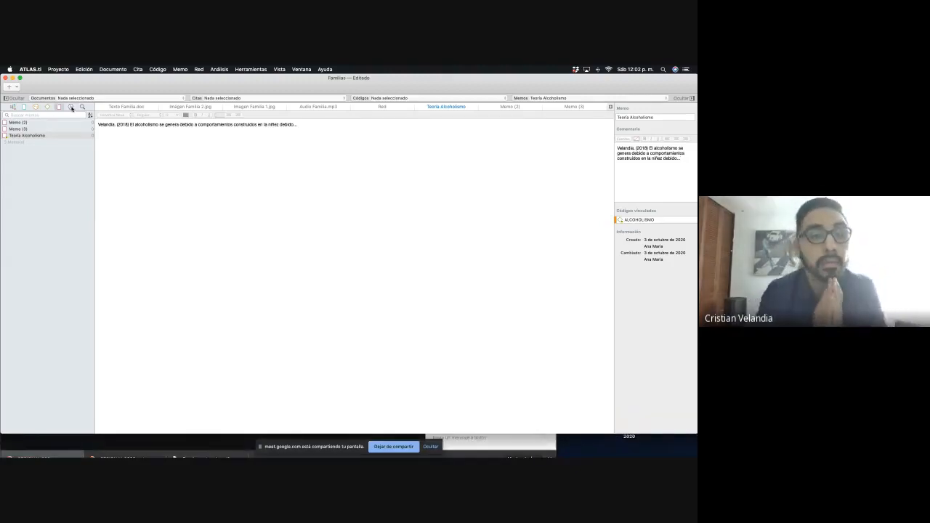
pyautogui.click(71, 107)
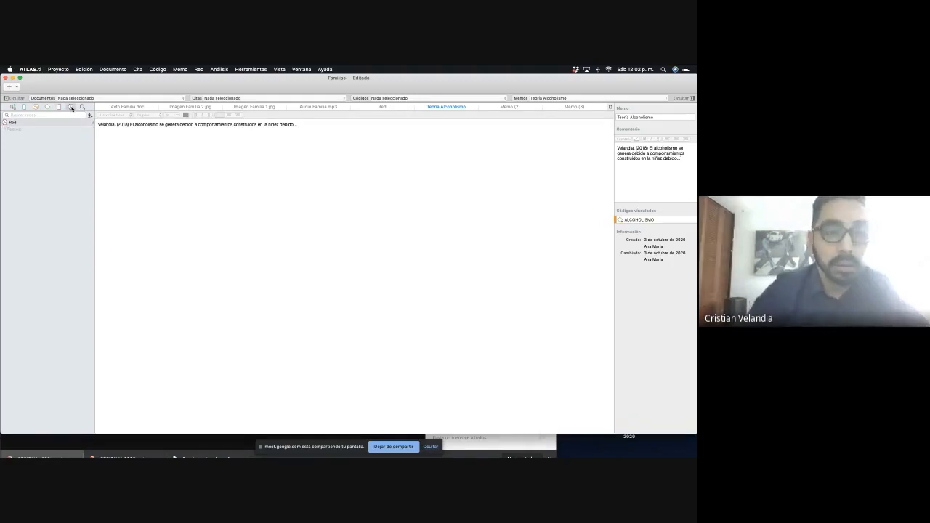
pyautogui.doubleClick(32, 124)
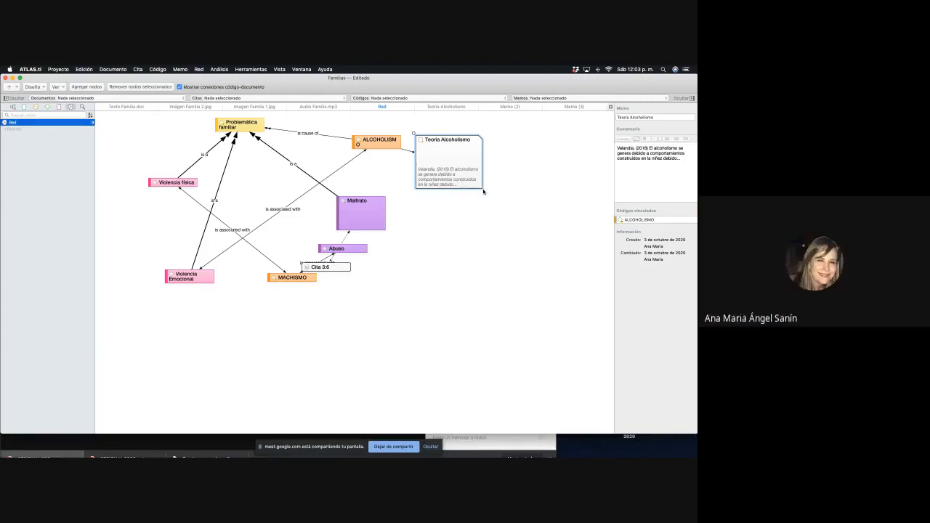
# Reduce the height of the Teoría Alcoholismo node to fit its comment and move it level with the ALCOHOLISMO code
pyautogui.moveTo(480, 188); pyautogui.dragTo(481, 169)
pyautogui.click(476, 194)
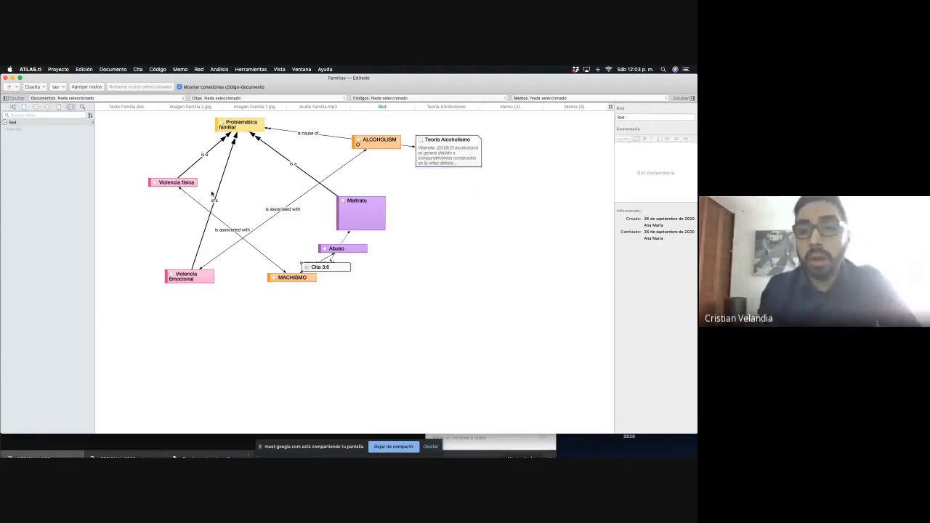
pyautogui.moveTo(437, 147); pyautogui.dragTo(437, 138)
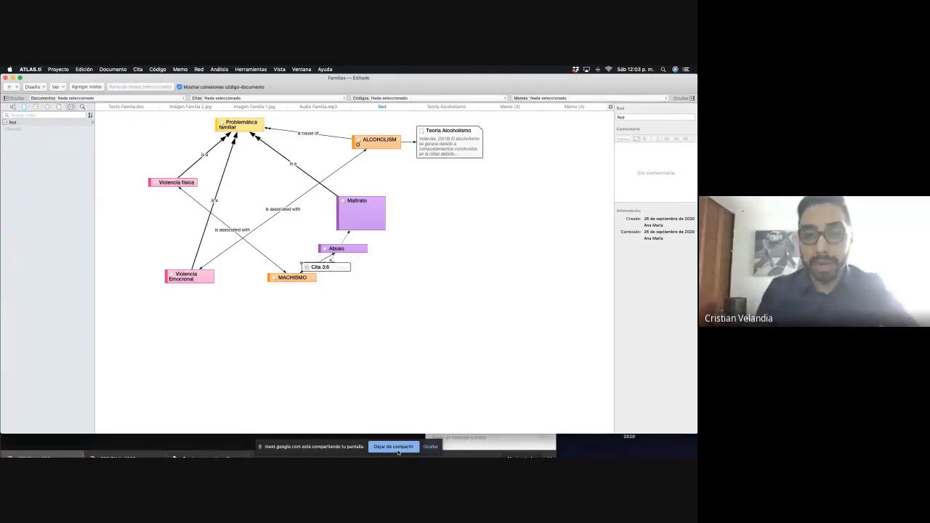
# Stop sharing the Mac screen in the Google Meet call
pyautogui.click(398, 453)
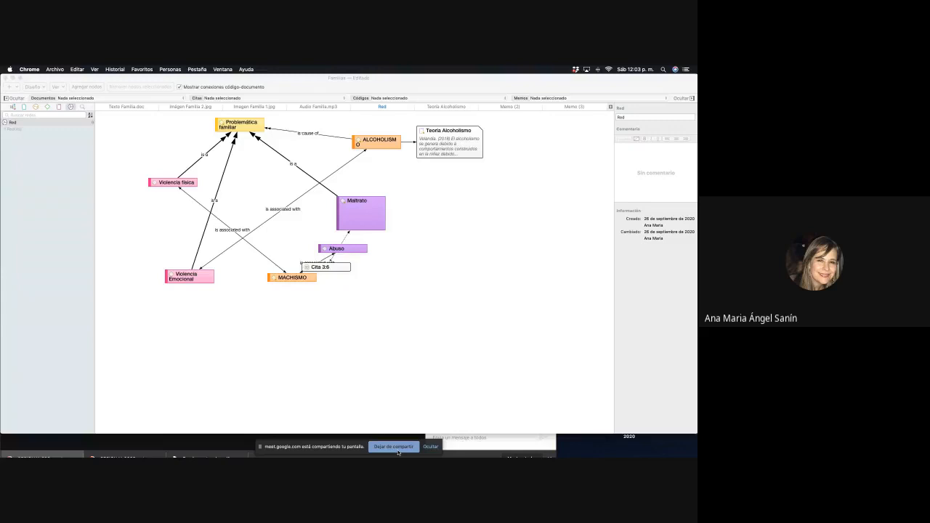
pyautogui.click(394, 446)
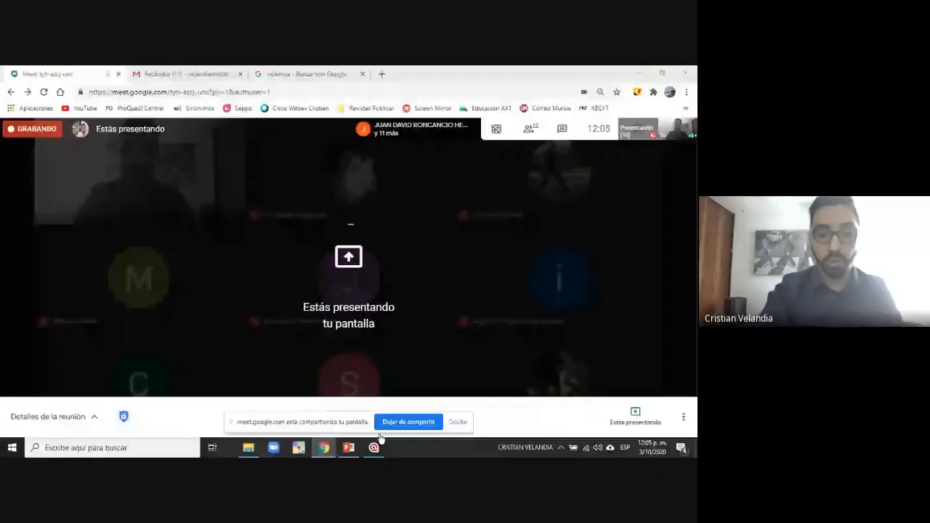
# Switch to the Familias Investigacion project in ATLAS.ti and create a word cloud from document D 5: Texto Familia
pyautogui.hotkey('alt', 'Tab')
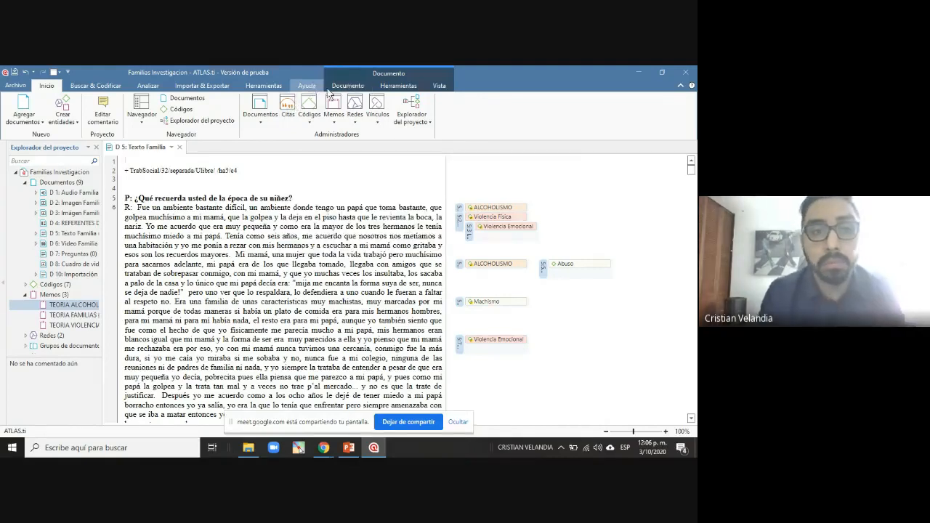
pyautogui.click(149, 86)
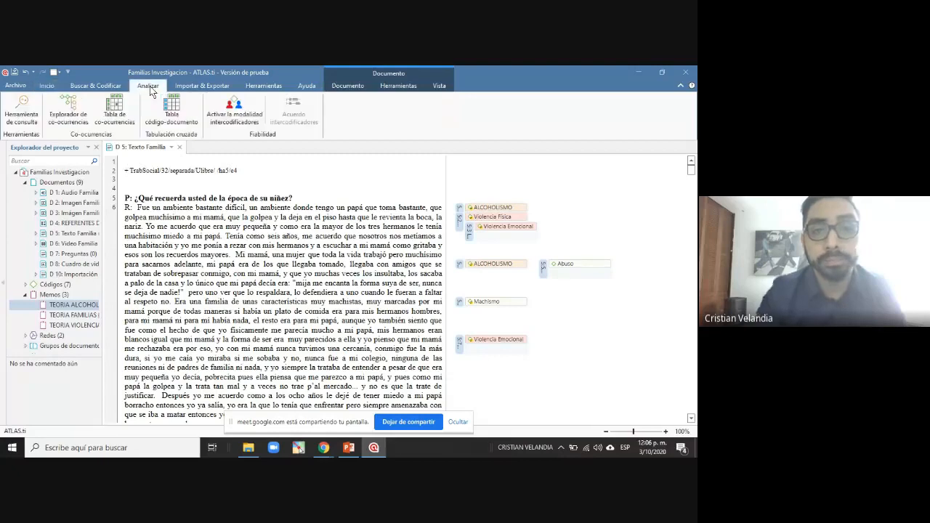
pyautogui.click(202, 86)
pyautogui.click(44, 86)
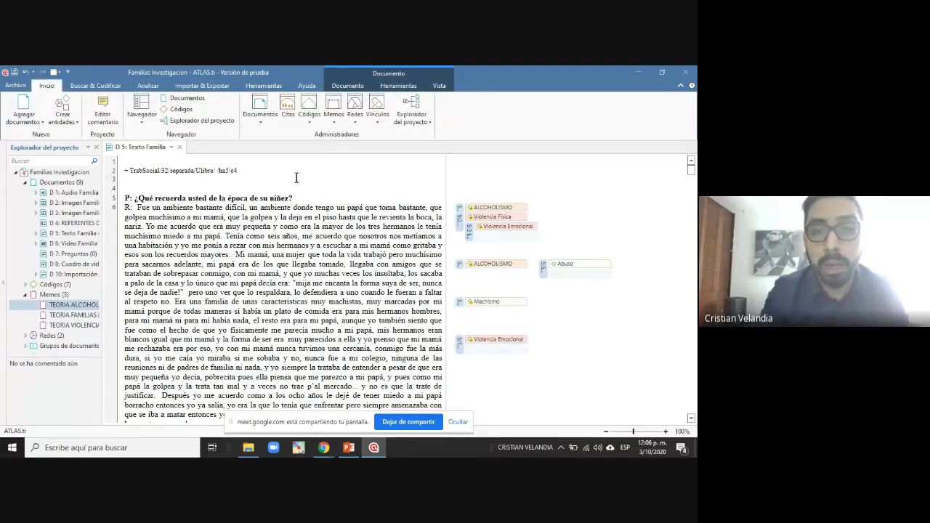
pyautogui.click(384, 84)
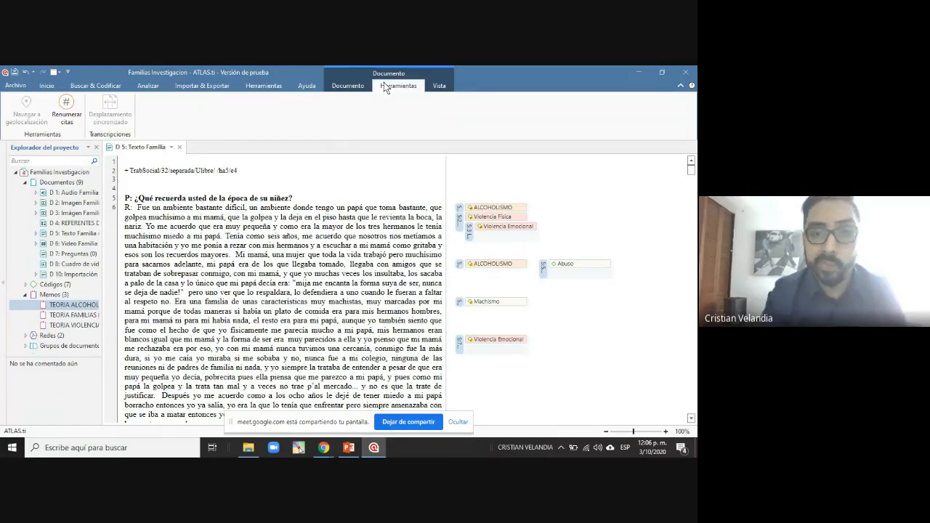
pyautogui.click(439, 86)
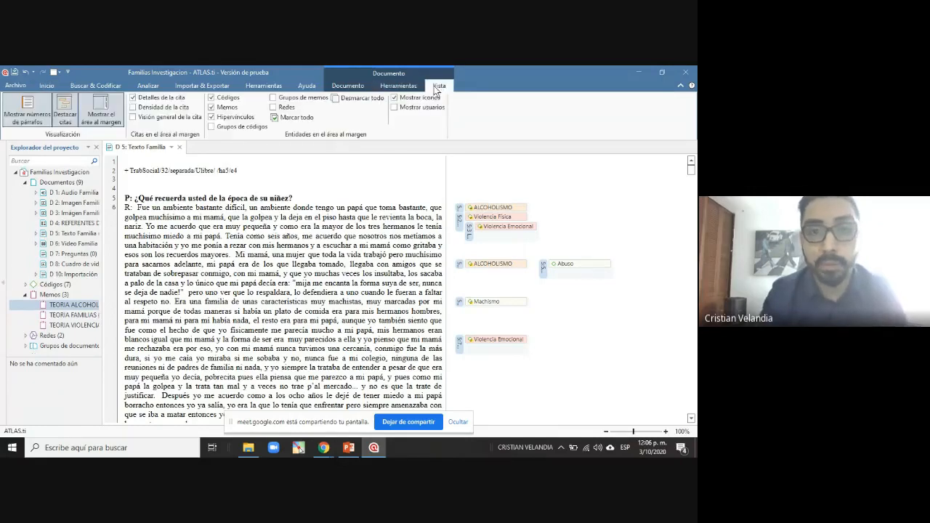
pyautogui.click(360, 83)
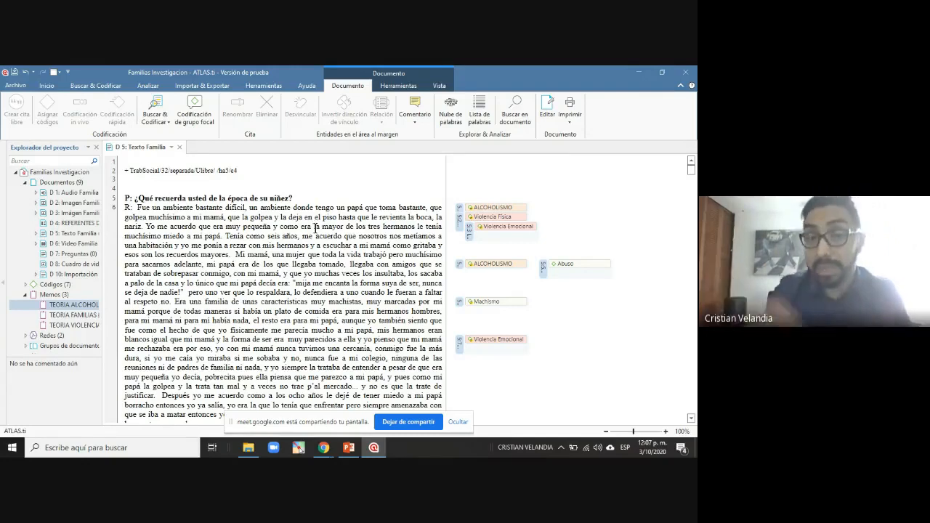
pyautogui.click(448, 108)
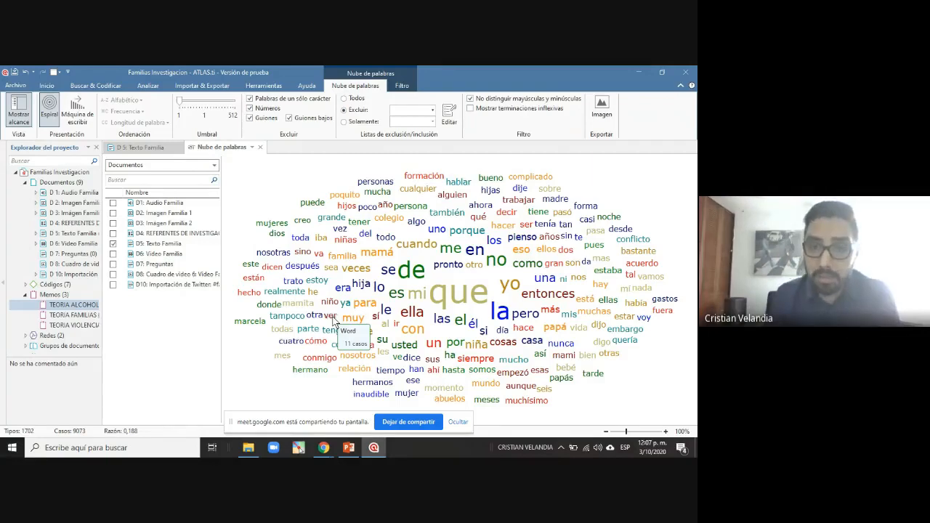
# Remove the words "que", "la", "de" and "entonces" from the word cloud
pyautogui.rightClick(449, 293)
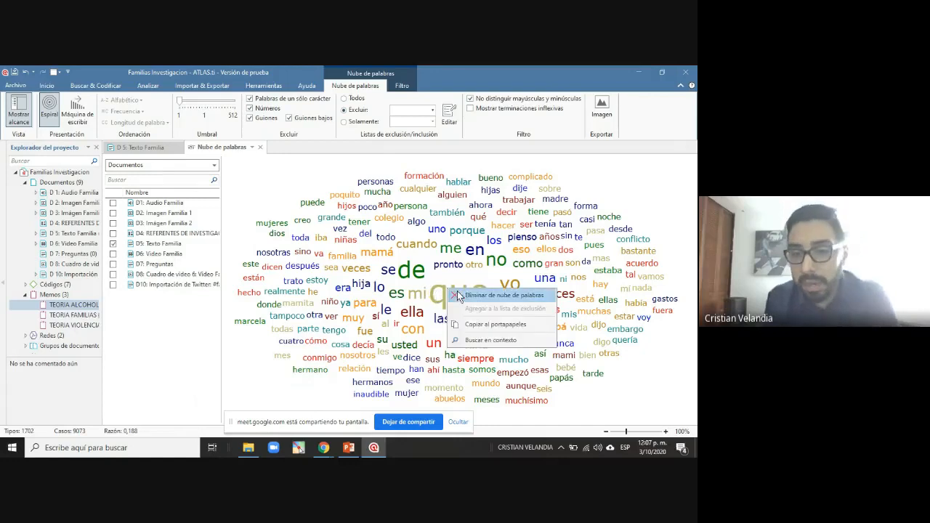
pyautogui.click(461, 292)
pyautogui.rightClick(460, 295)
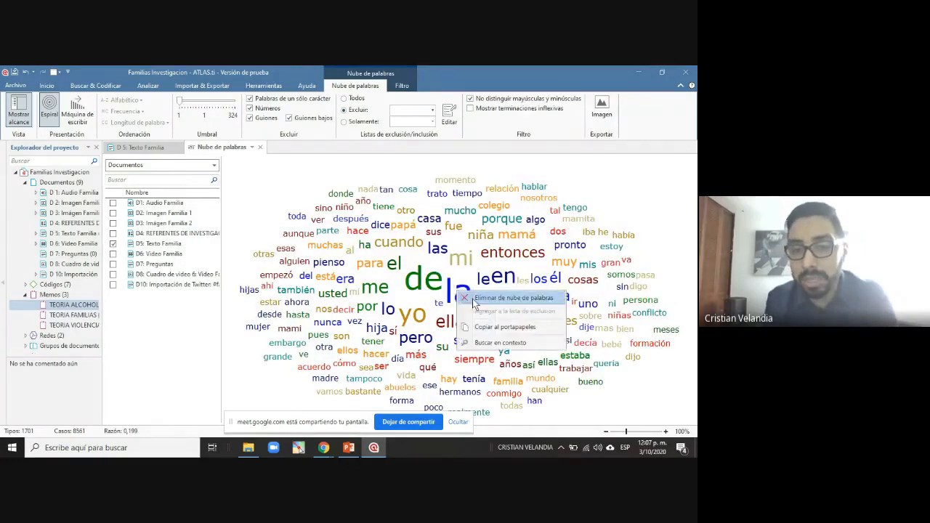
pyautogui.click(476, 299)
pyautogui.rightClick(472, 299)
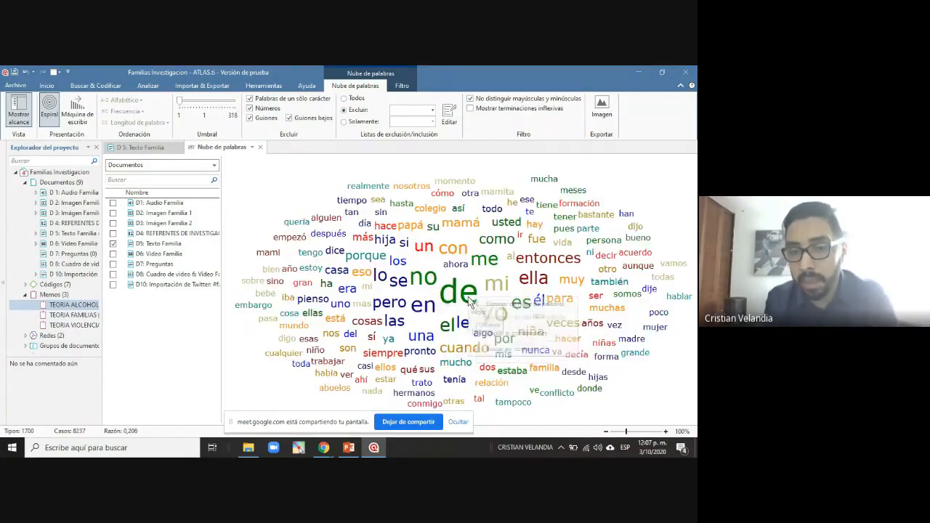
pyautogui.click(489, 305)
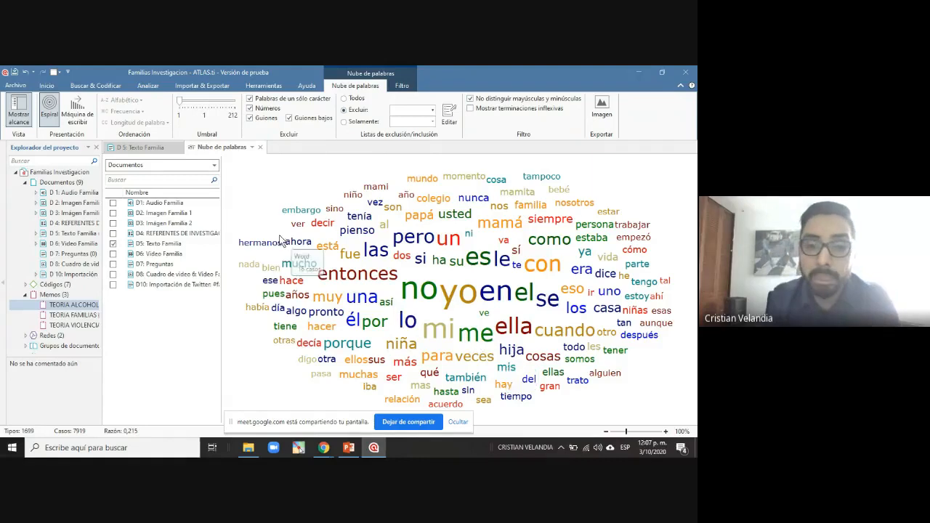
pyautogui.rightClick(339, 276)
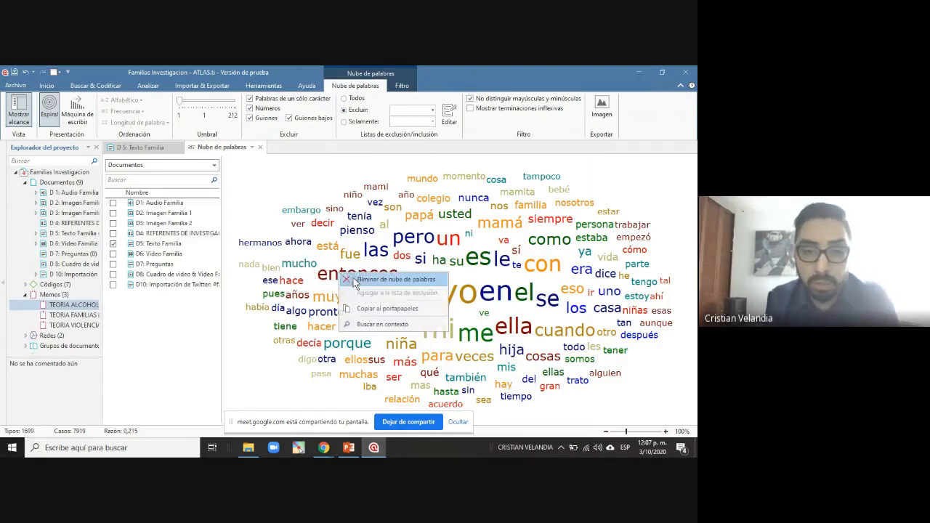
pyautogui.click(353, 277)
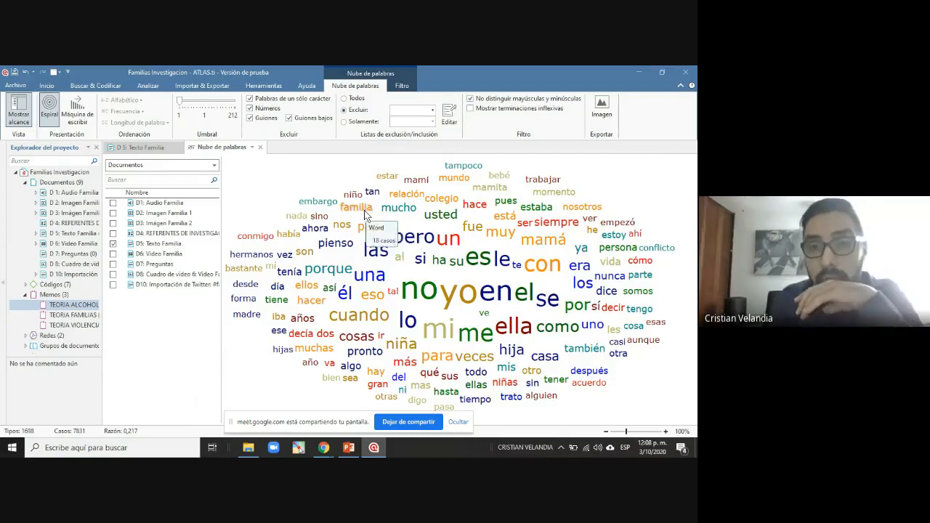
# Raise the word cloud's frequency threshold to 89 to see only the commonest words, and return it to 1
pyautogui.click(432, 110)
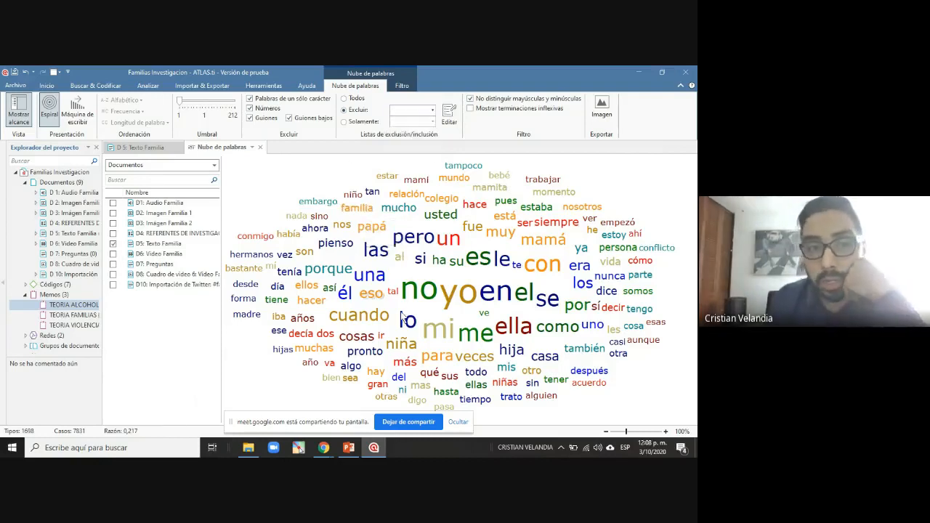
pyautogui.moveTo(179, 101); pyautogui.dragTo(205, 108)
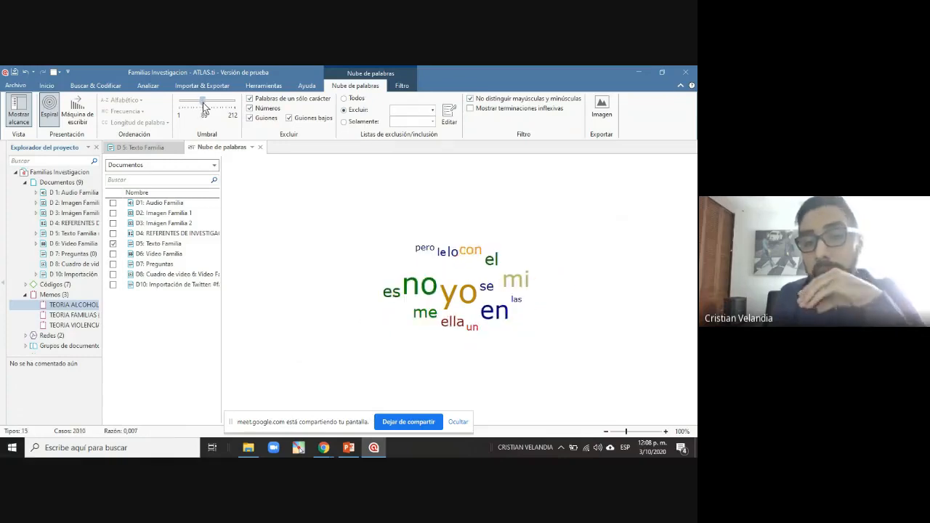
pyautogui.moveTo(457, 298)
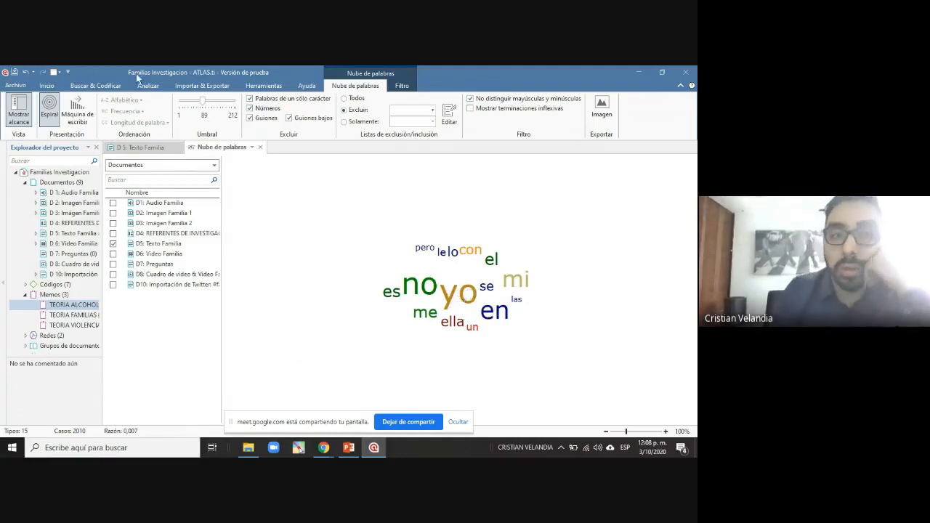
pyautogui.moveTo(203, 106); pyautogui.dragTo(179, 106)
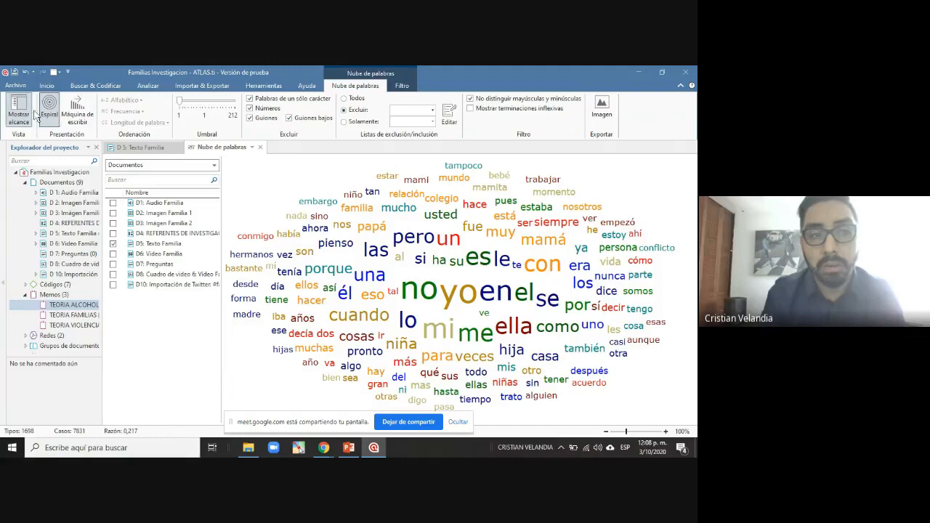
# Preview the word cloud in typewriter layout, return it to spiral, and bring up its image export without saving
pyautogui.click(85, 112)
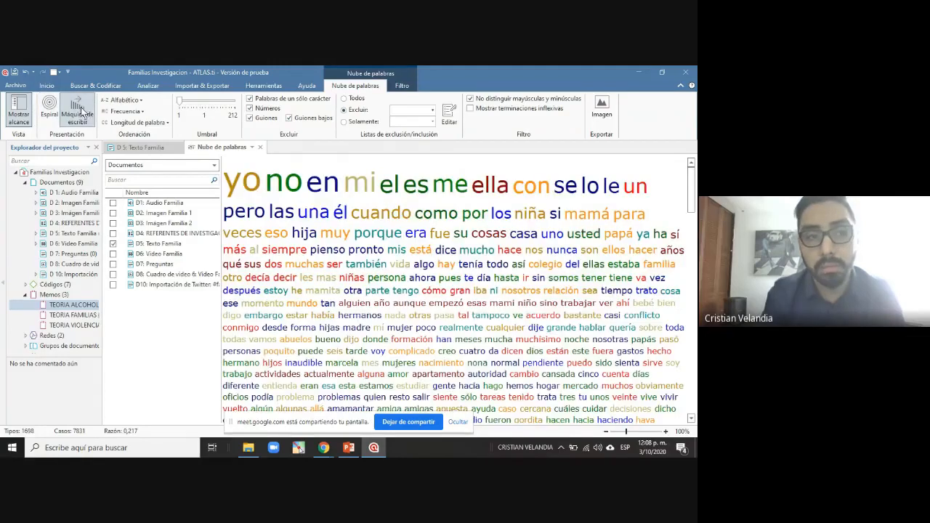
pyautogui.click(58, 114)
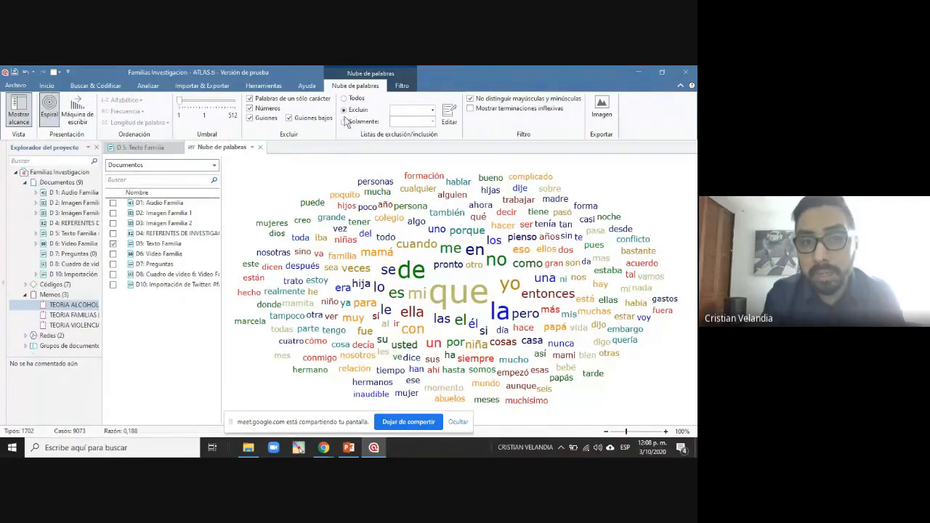
pyautogui.click(603, 109)
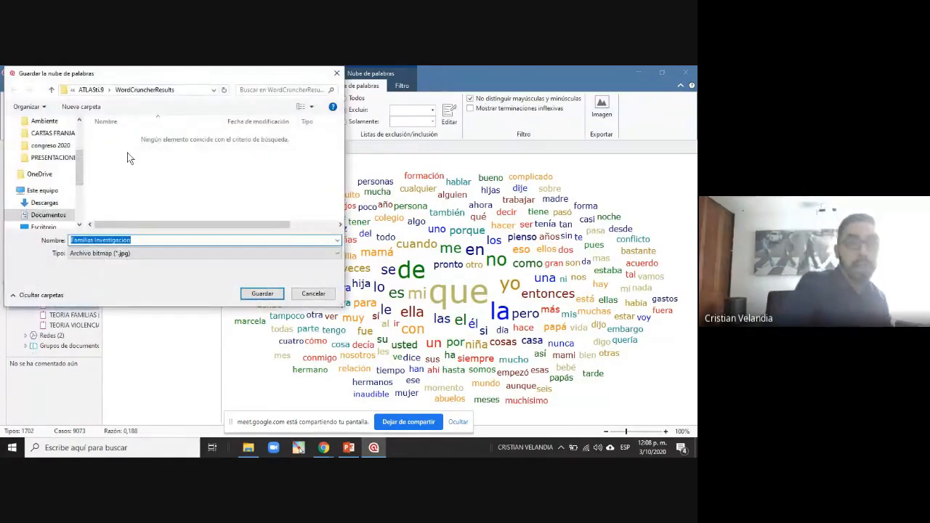
pyautogui.click(335, 75)
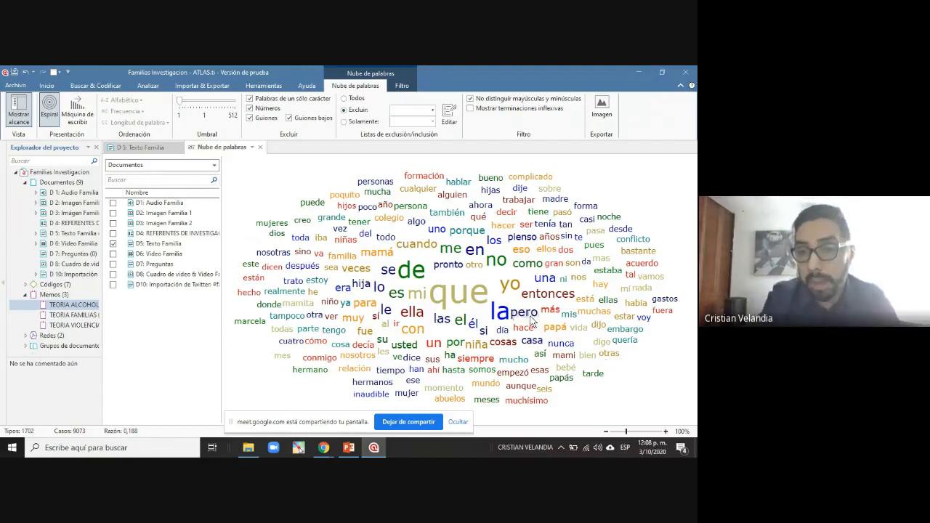
# Check the Meet call in the browser and return to the word cloud in ATLAS.ti
pyautogui.moveTo(552, 331)
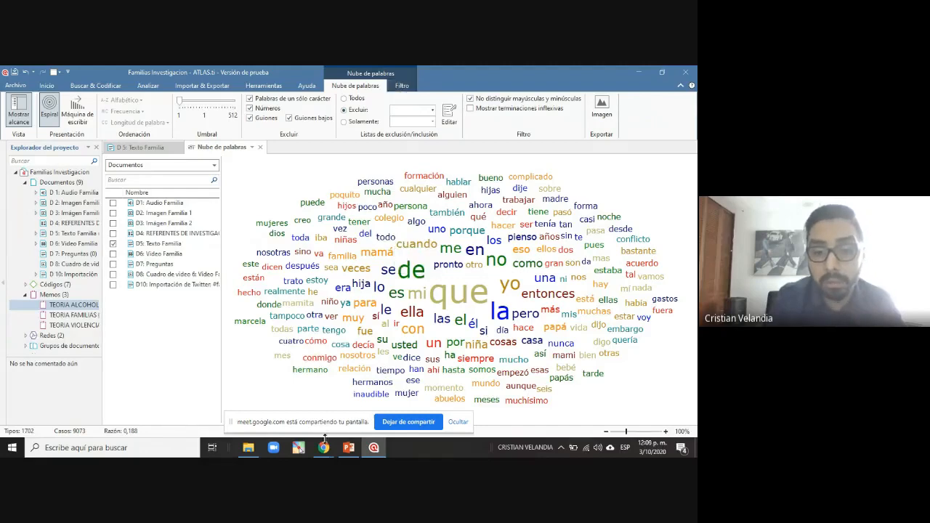
pyautogui.moveTo(324, 443)
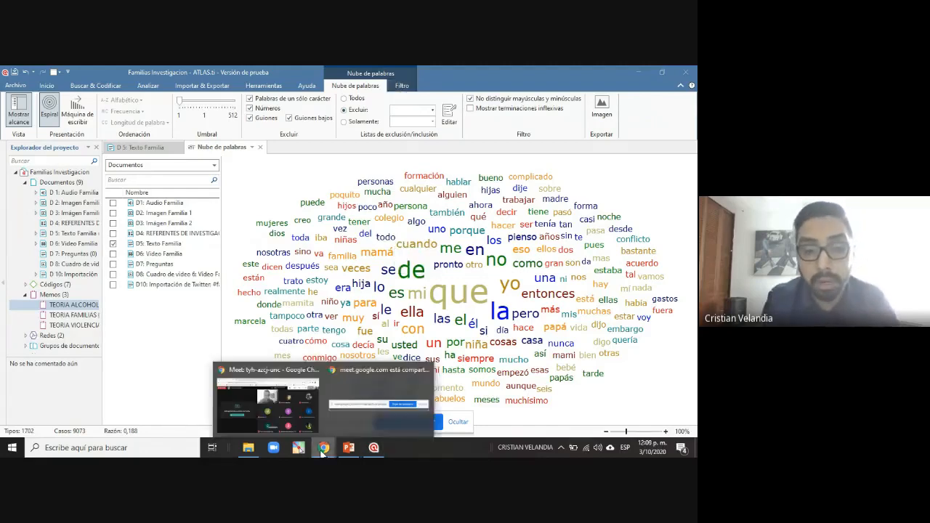
pyautogui.click(271, 404)
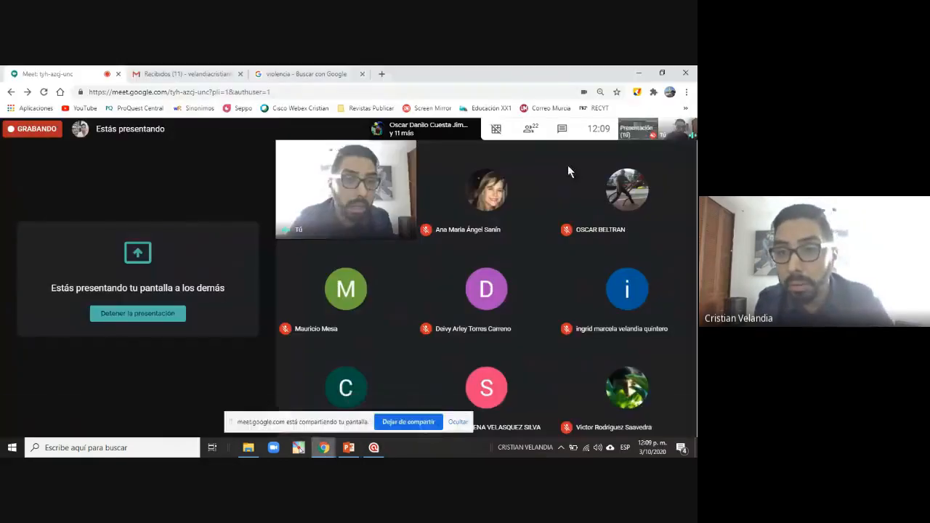
pyautogui.click(371, 451)
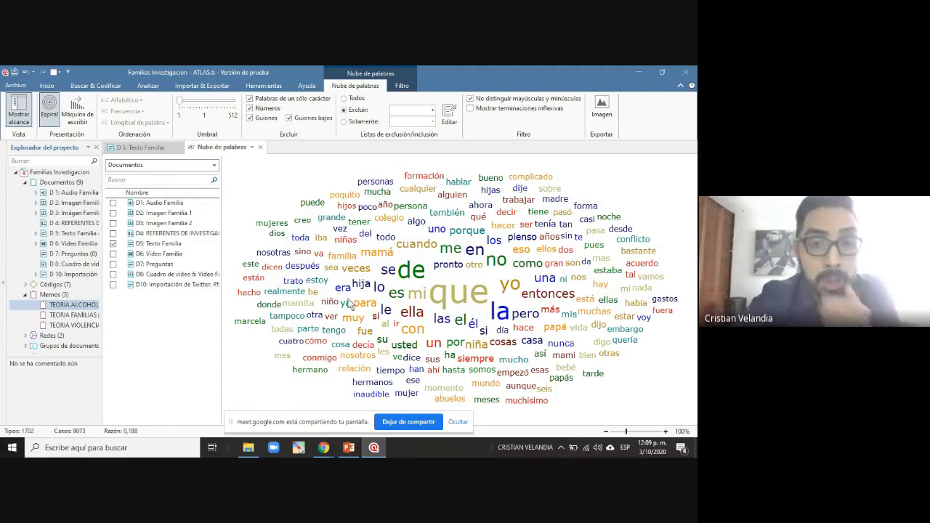
pyautogui.moveTo(346, 293)
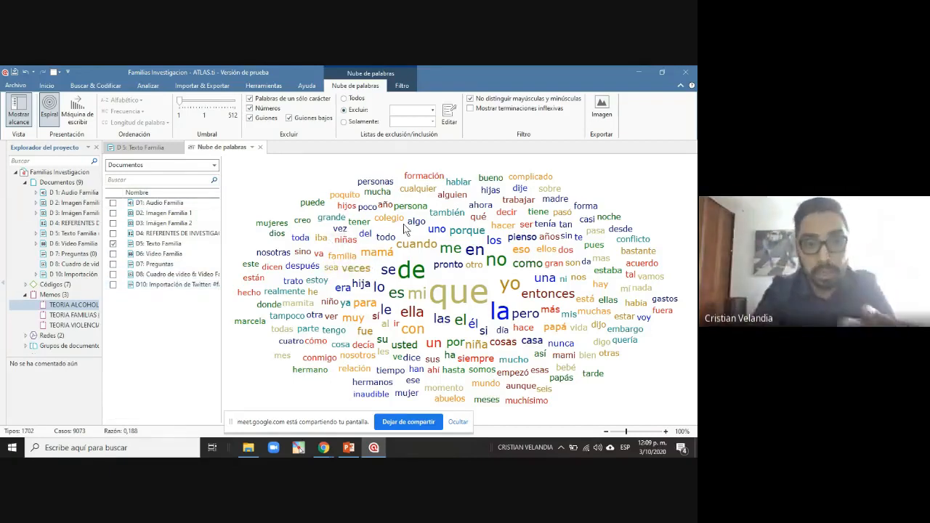
# Group the word cloud by inflected forms and inspect the forms counted under "ser", "empezar" and "pues"
pyautogui.click(509, 112)
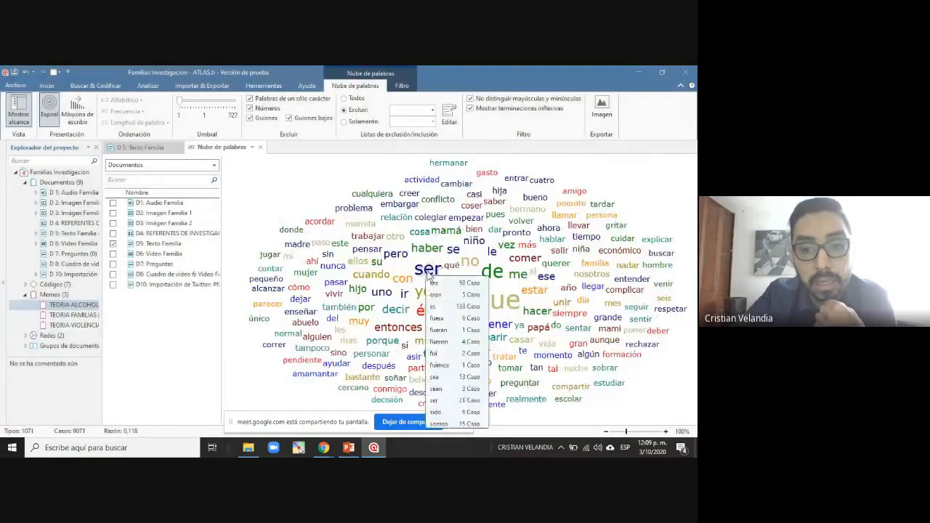
pyautogui.moveTo(430, 276)
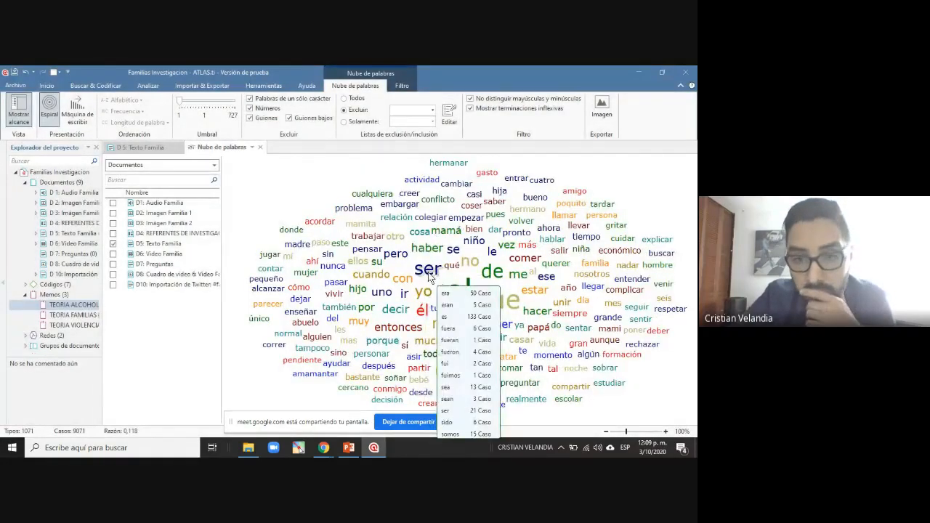
pyautogui.moveTo(468, 227)
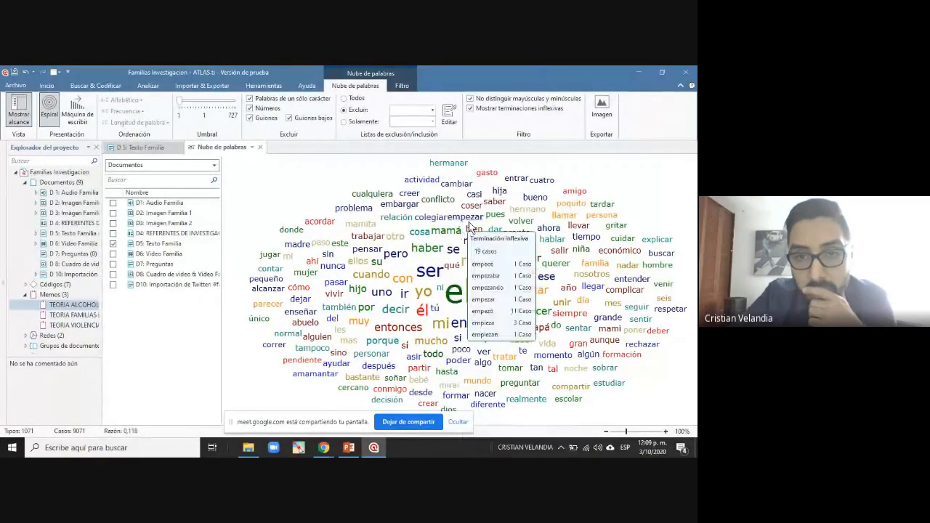
pyautogui.moveTo(497, 218)
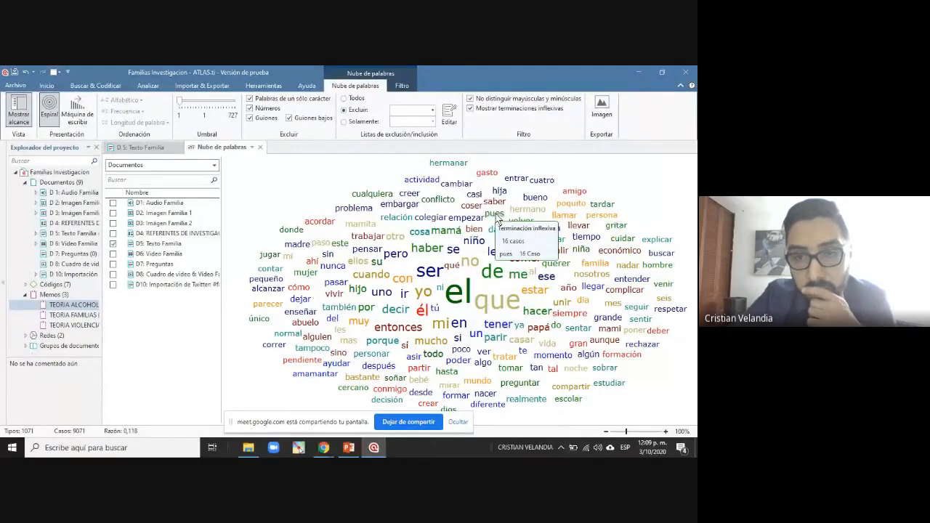
pyautogui.moveTo(529, 211)
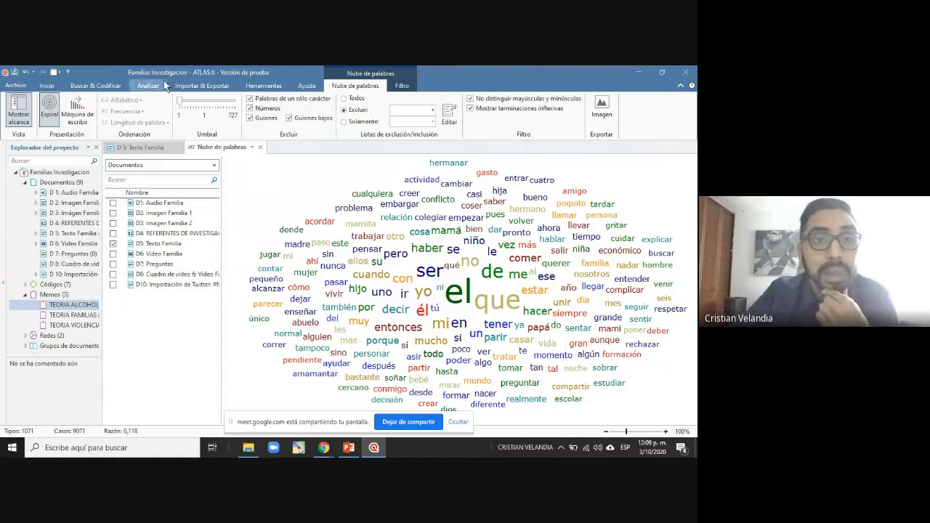
pyautogui.click(400, 86)
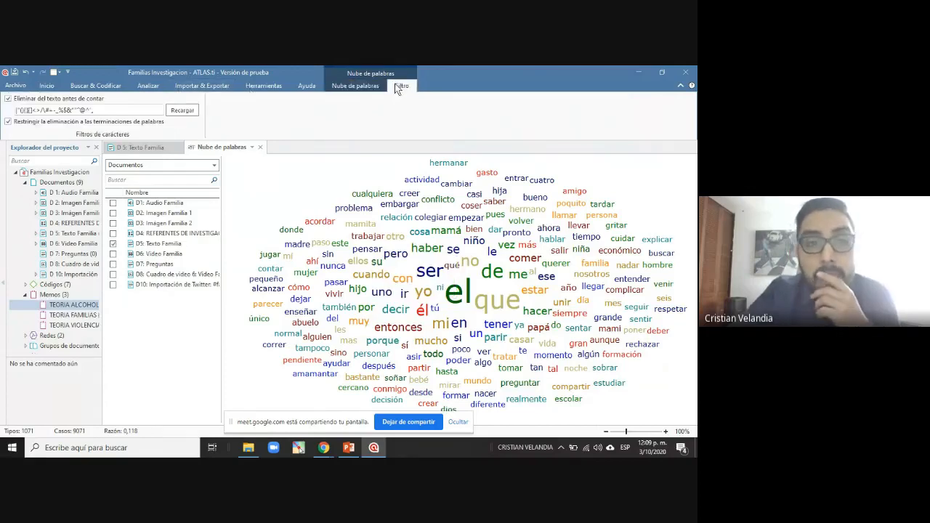
pyautogui.click(306, 86)
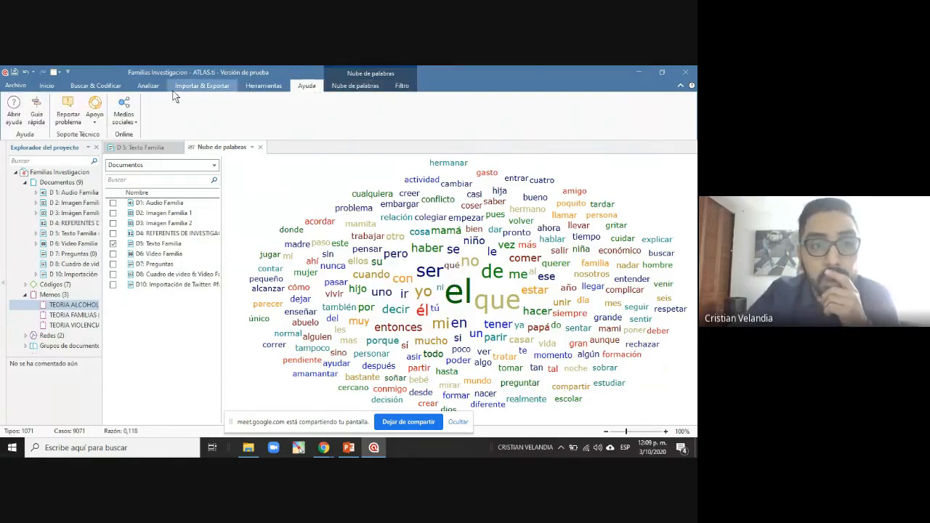
pyautogui.click(47, 86)
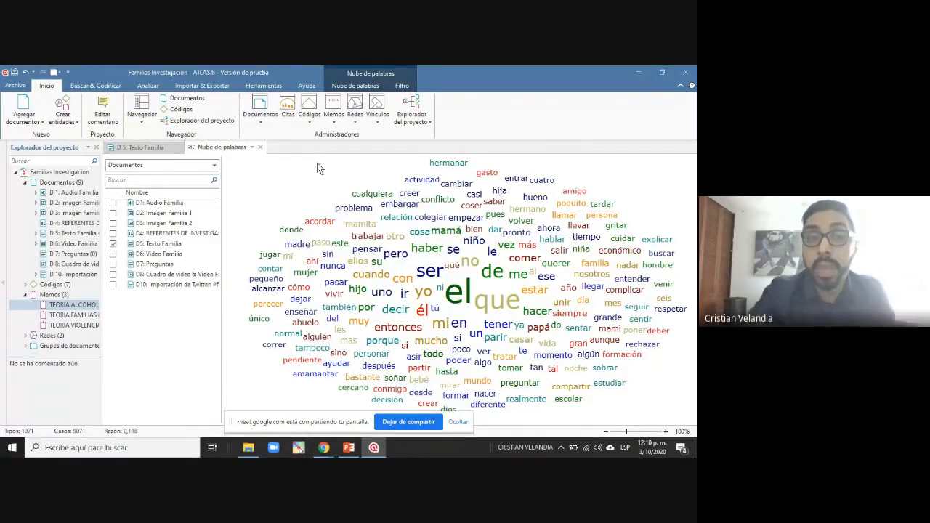
pyautogui.click(139, 87)
pyautogui.click(191, 86)
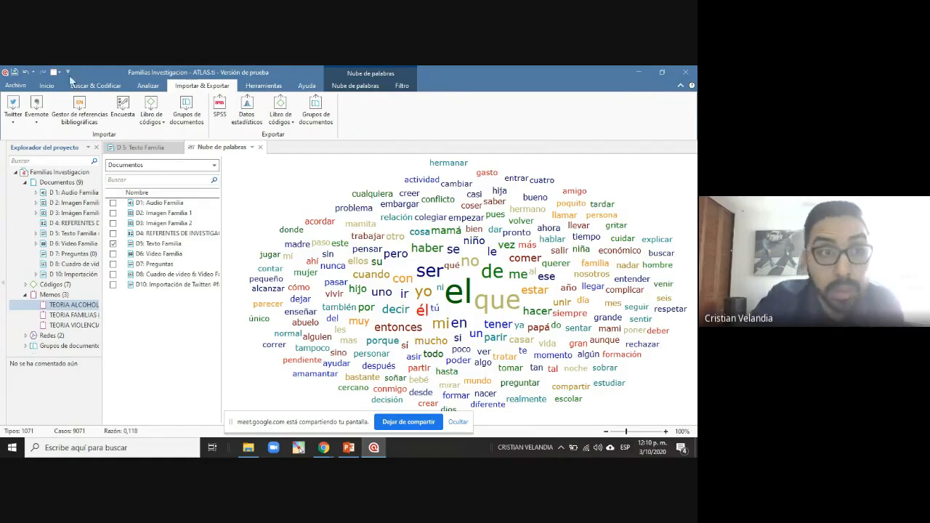
pyautogui.click(47, 87)
pyautogui.click(412, 118)
pyautogui.click(498, 111)
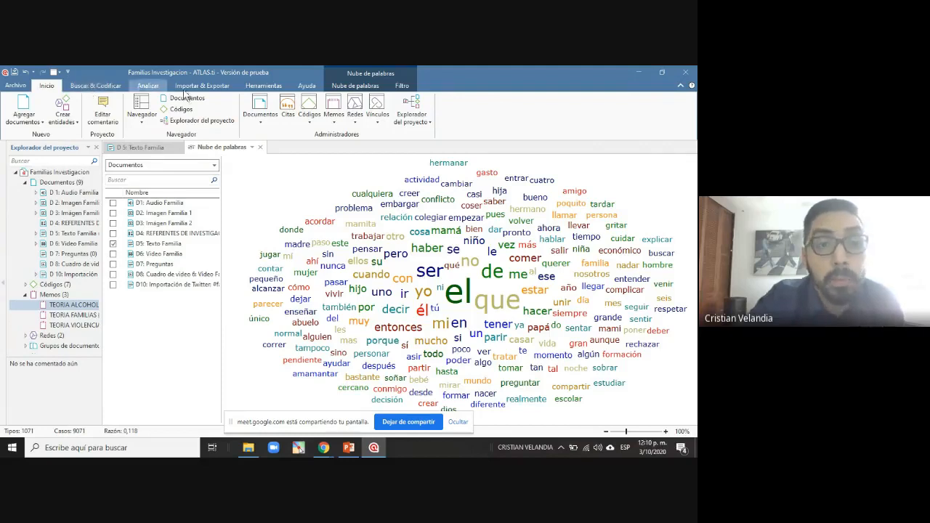
pyautogui.click(264, 87)
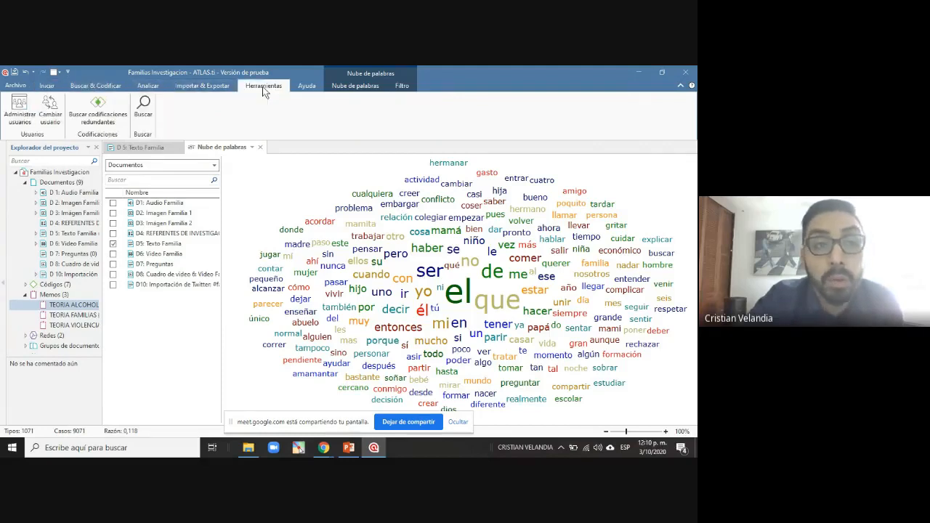
pyautogui.click(308, 87)
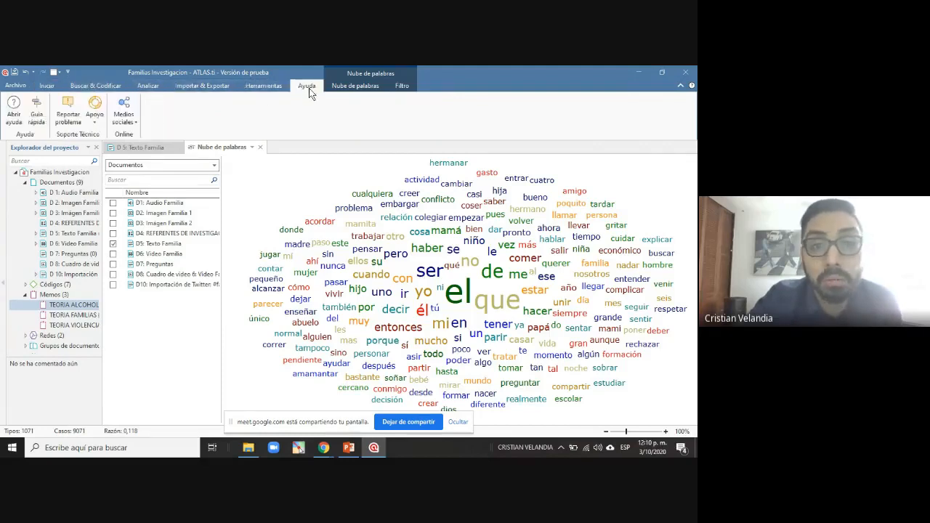
pyautogui.click(77, 88)
pyautogui.click(52, 87)
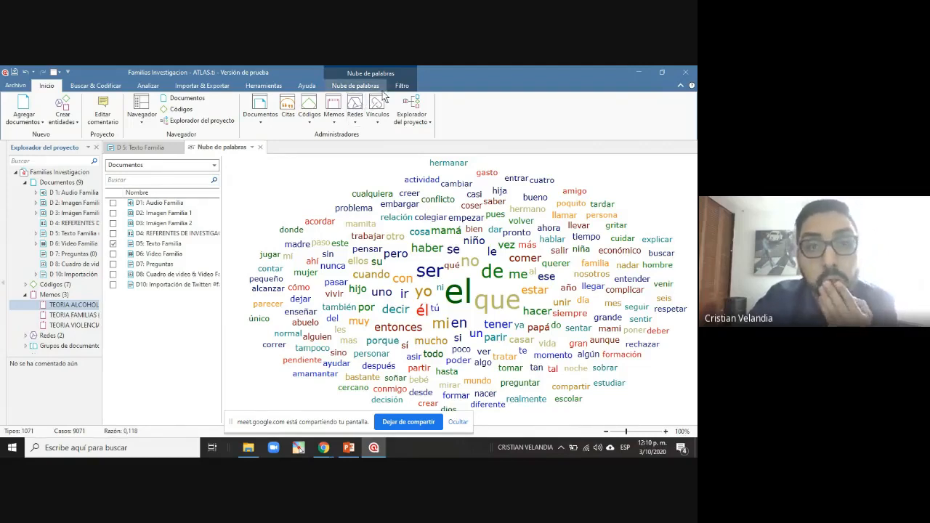
pyautogui.click(92, 86)
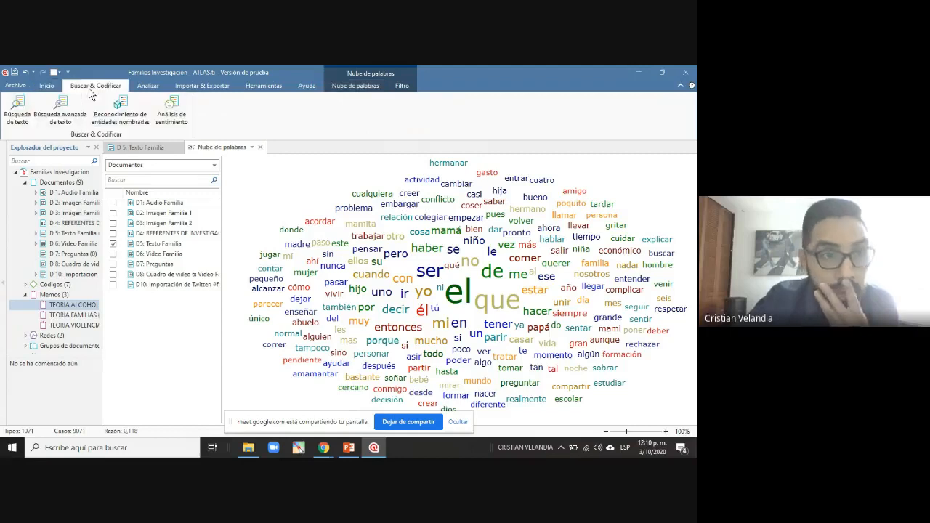
pyautogui.click(159, 86)
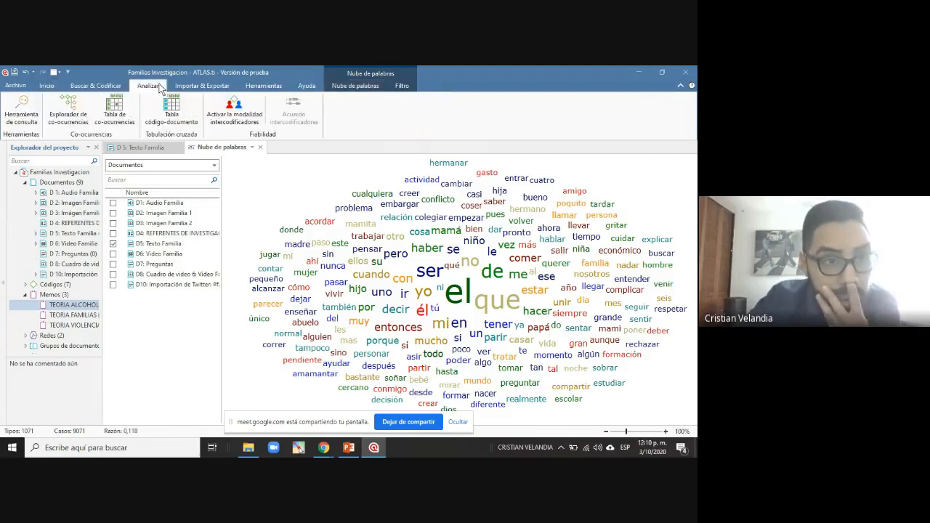
pyautogui.click(183, 87)
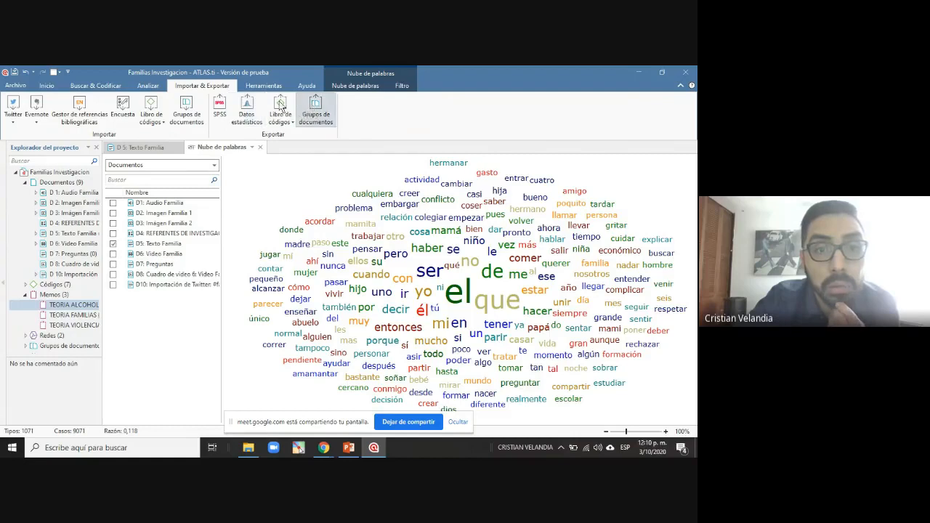
pyautogui.click(263, 88)
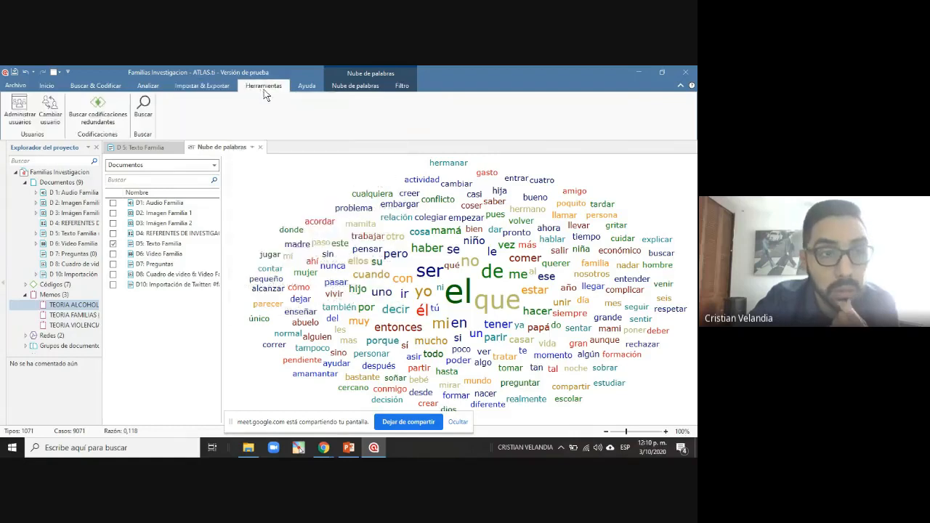
pyautogui.click(307, 87)
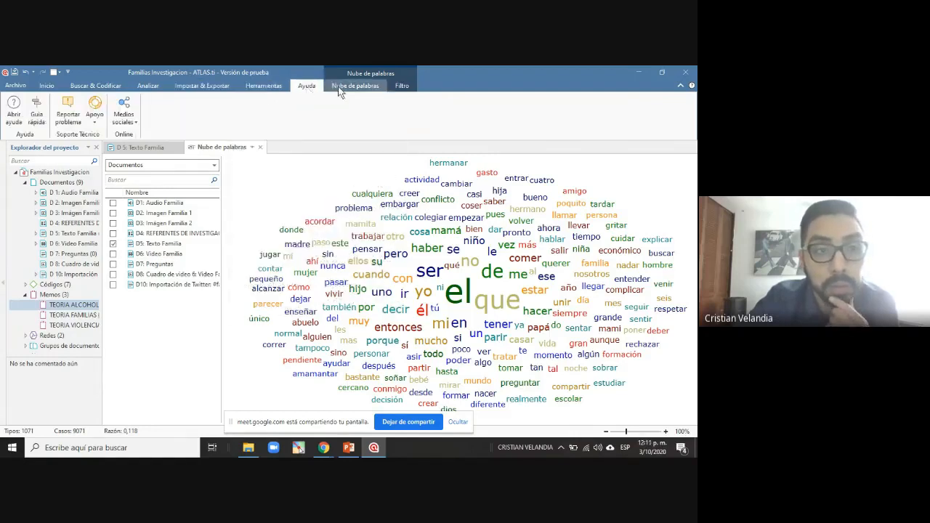
# Close the word cloud to get back to the Texto Familia document
pyautogui.click(340, 88)
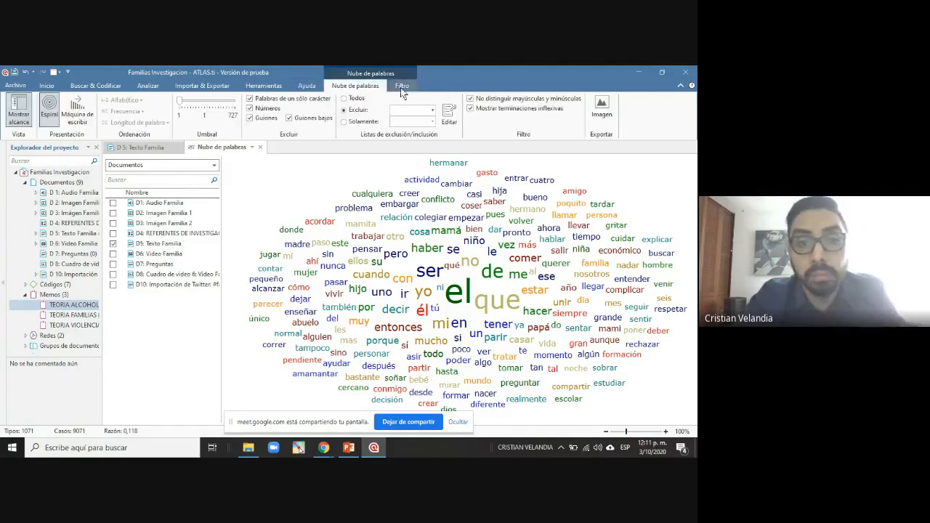
pyautogui.click(261, 147)
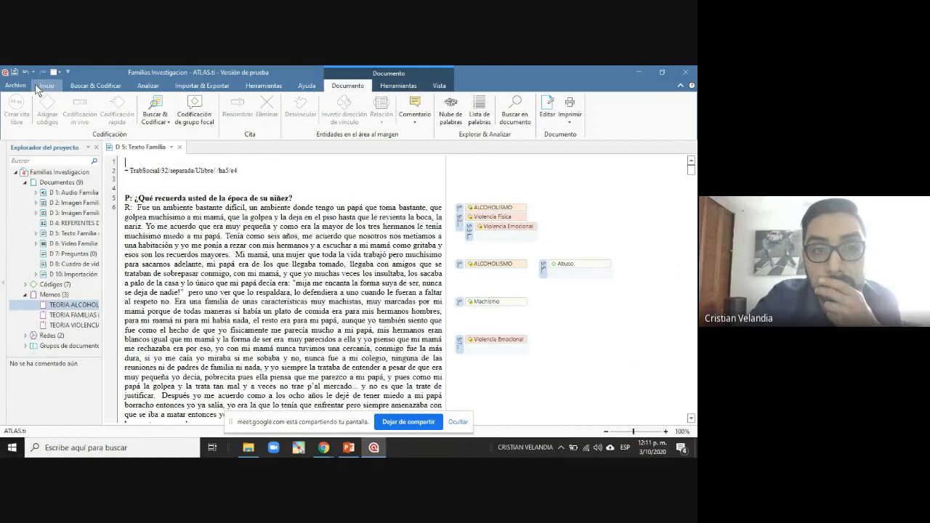
pyautogui.click(40, 85)
pyautogui.doubleClick(40, 86)
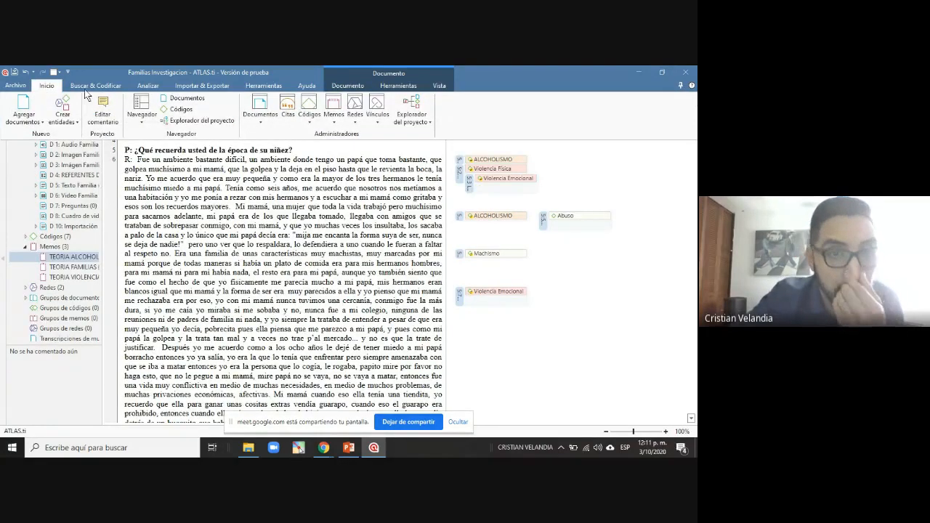
pyautogui.click(138, 126)
pyautogui.click(139, 126)
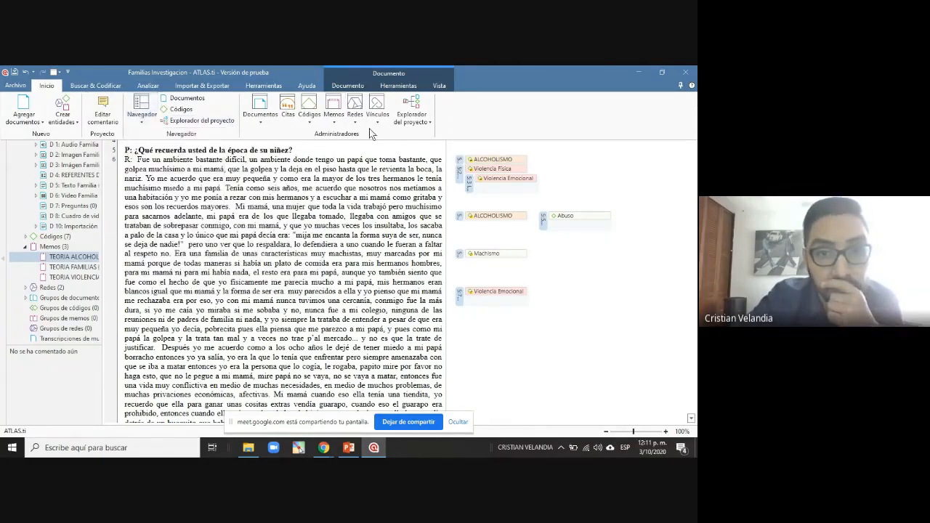
pyautogui.click(411, 116)
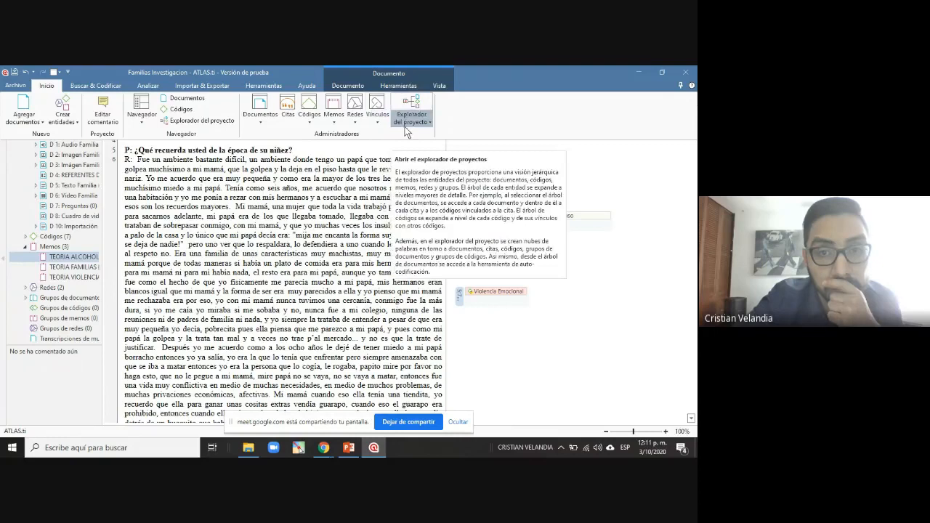
pyautogui.click(407, 125)
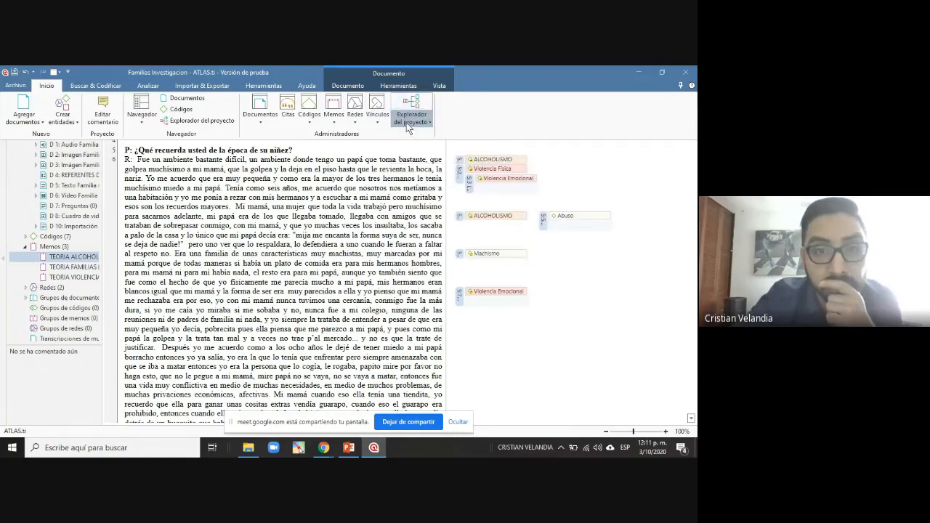
pyautogui.click(277, 87)
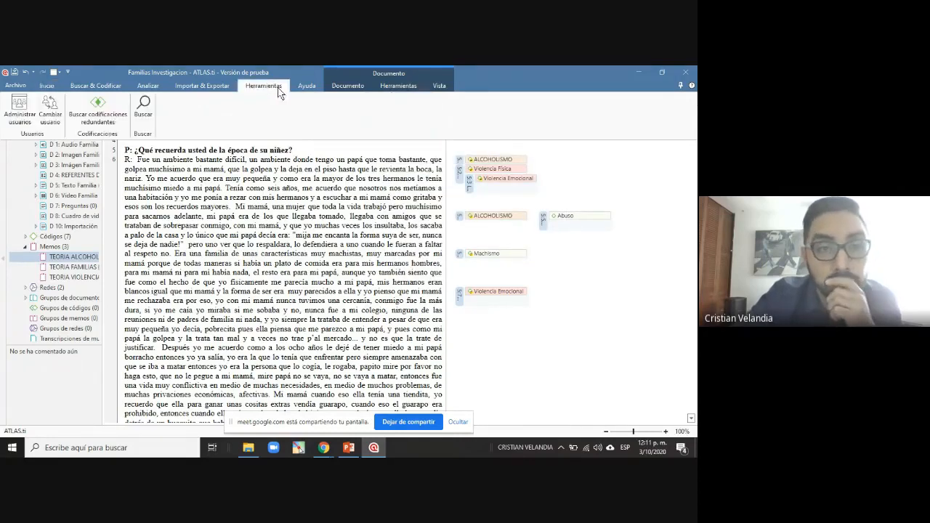
pyautogui.click(307, 88)
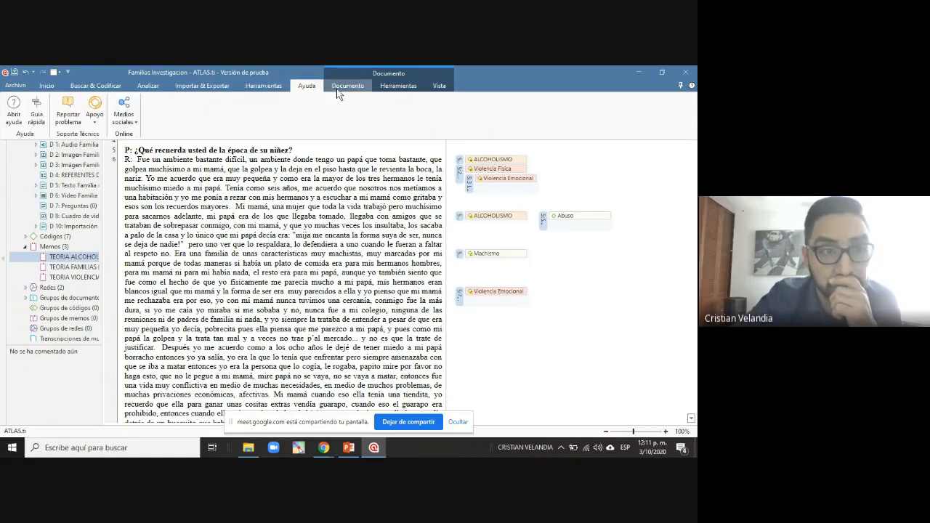
# Create a word list from document D 5: Texto Familia and select the word "abogado" in it
pyautogui.click(338, 87)
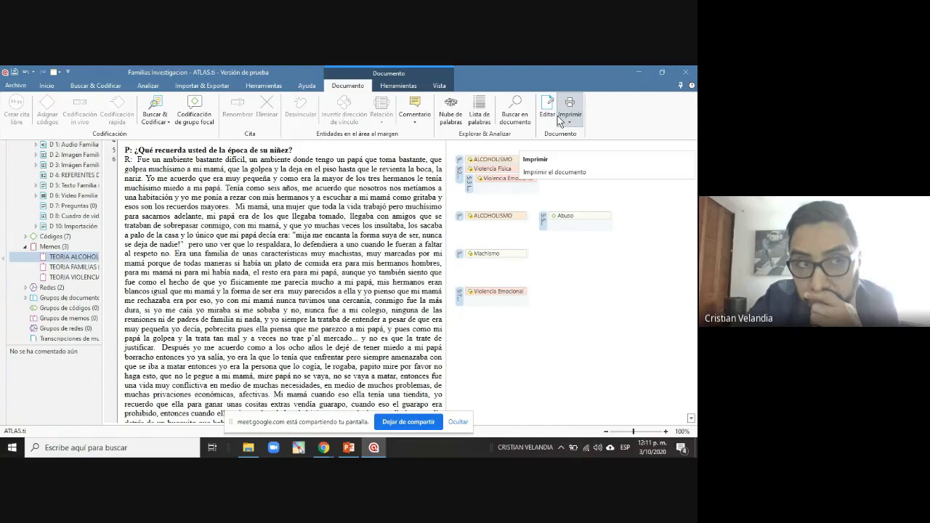
pyautogui.click(480, 113)
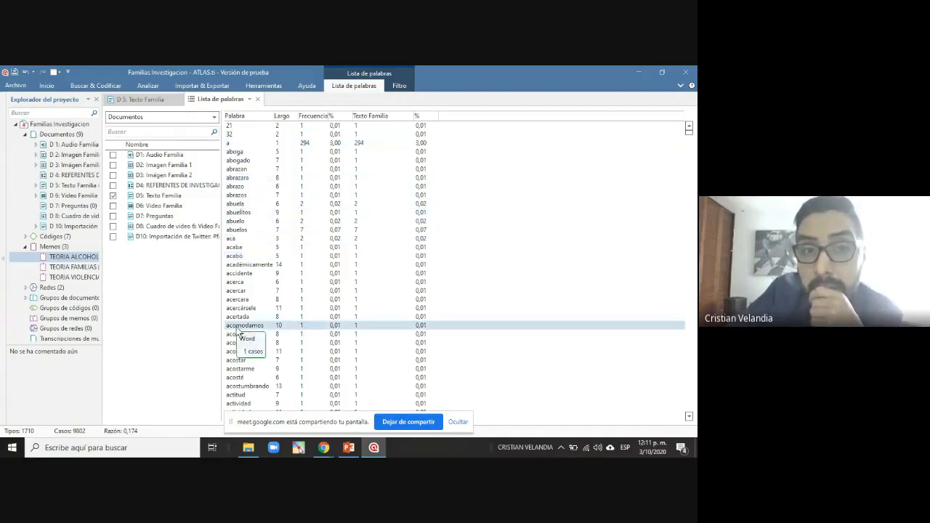
pyautogui.click(248, 161)
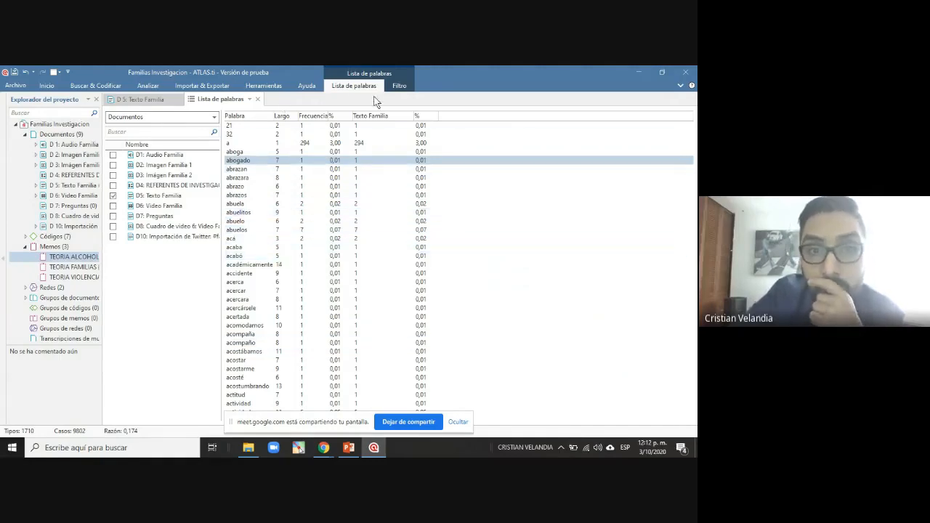
pyautogui.keyDown('ctrl'); pyautogui.click(335, 195); pyautogui.keyUp('ctrl')
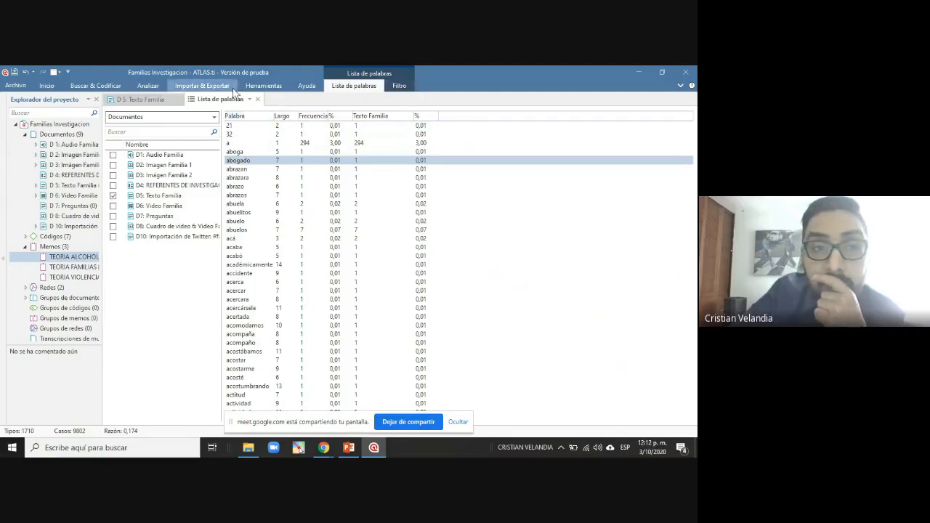
# Close the word list and look at quotation 2:2 of Imagen Familia 1 and its comment in the quotation manager
pyautogui.click(256, 99)
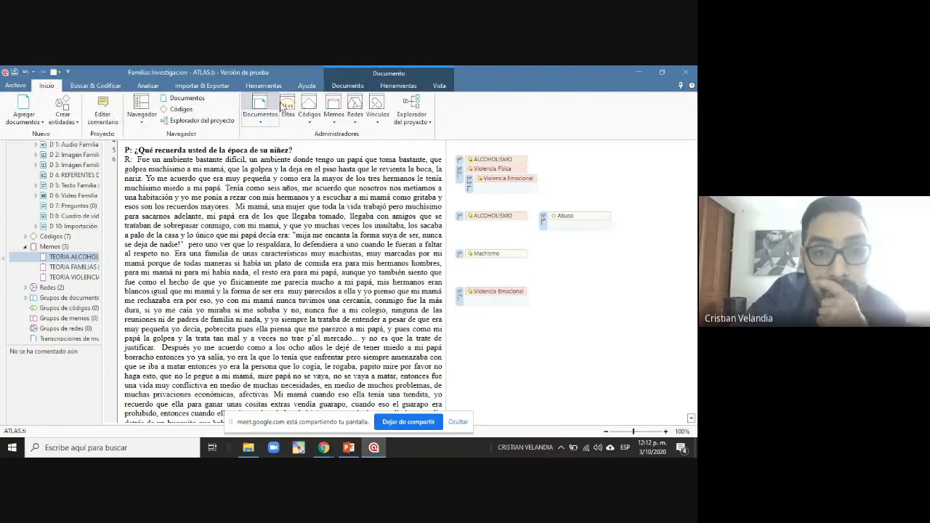
pyautogui.click(288, 107)
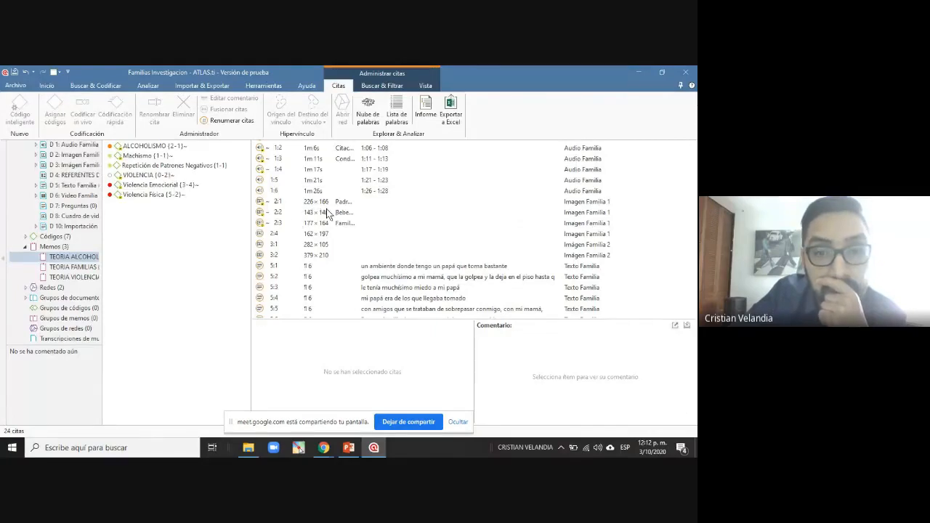
pyautogui.click(326, 211)
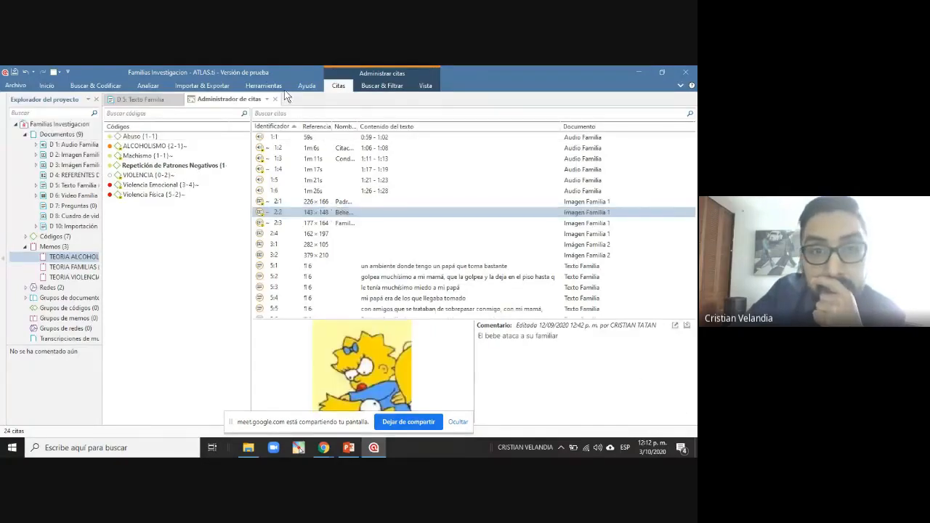
pyautogui.click(337, 86)
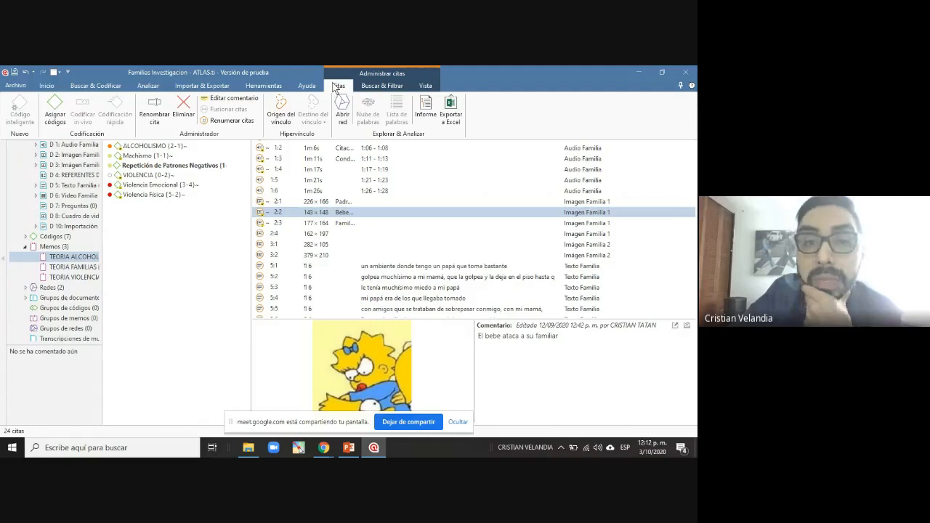
pyautogui.click(331, 90)
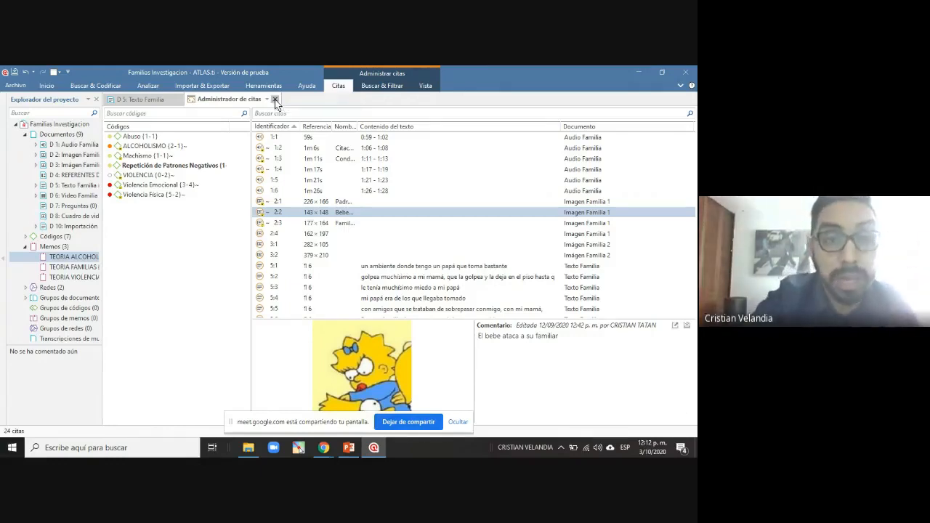
pyautogui.click(275, 99)
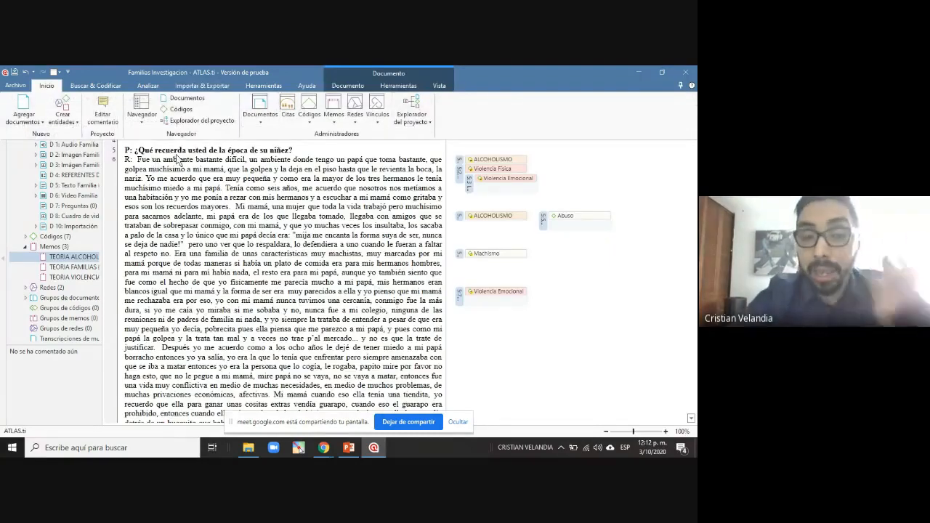
# Set up a quotation report covering all items, grouped by Códigos with the codes' comments included
pyautogui.click(287, 106)
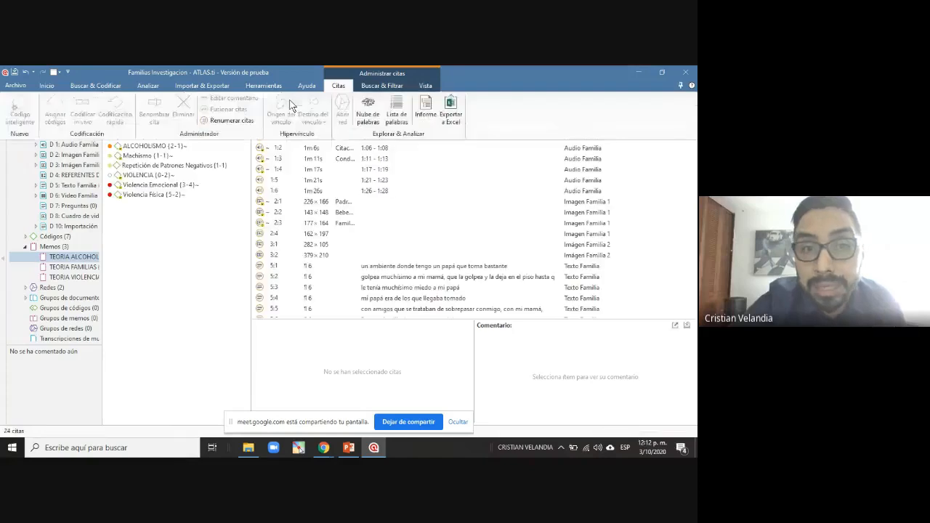
pyautogui.click(425, 108)
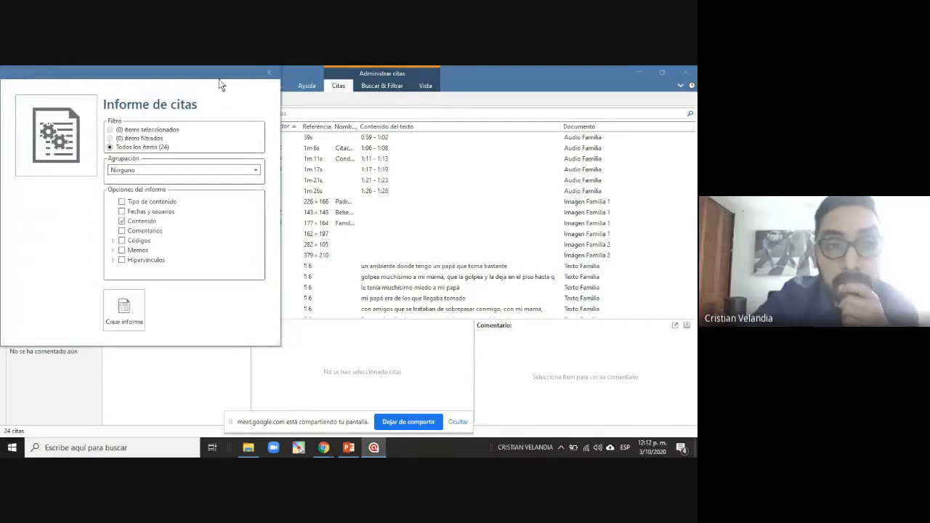
pyautogui.moveTo(205, 80); pyautogui.dragTo(320, 111)
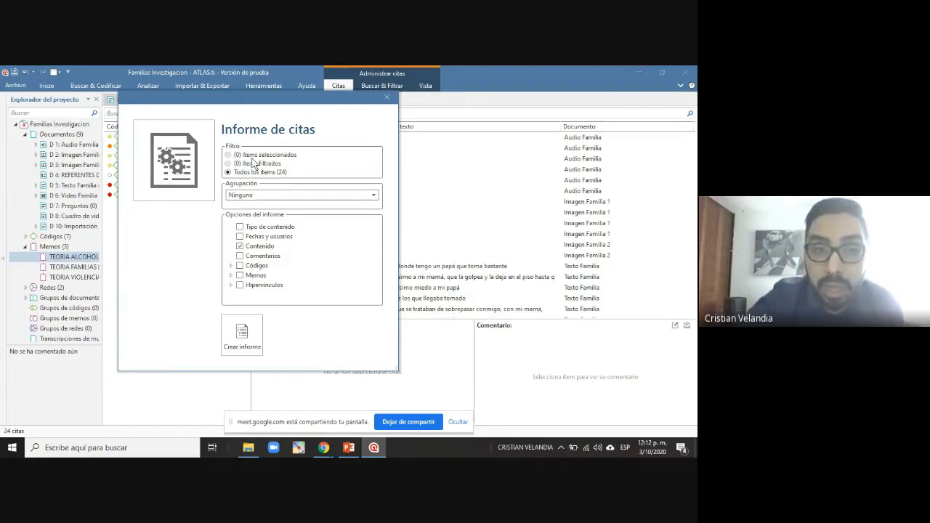
pyautogui.click(248, 195)
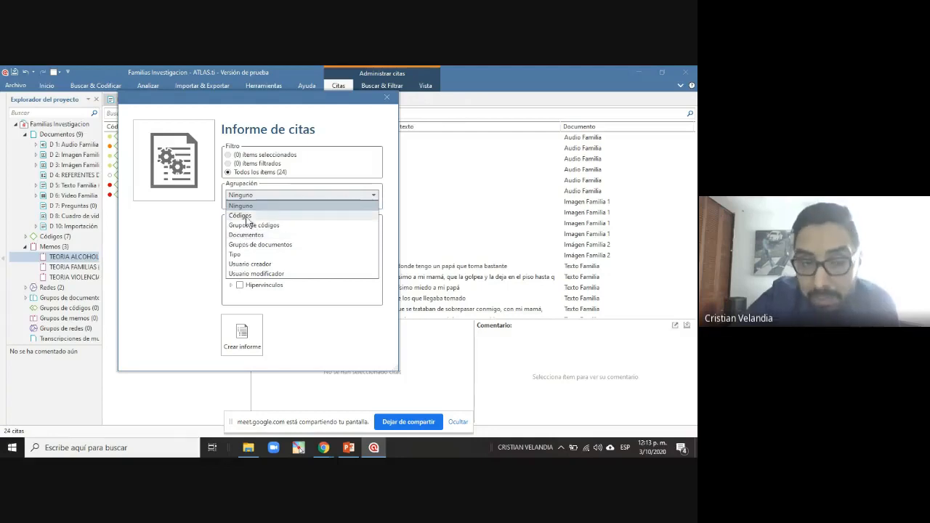
pyautogui.click(241, 216)
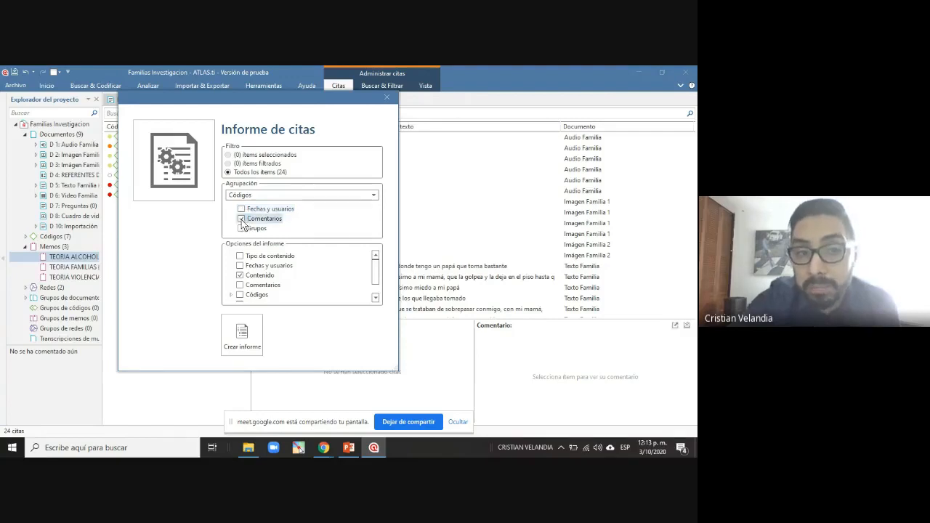
pyautogui.click(243, 220)
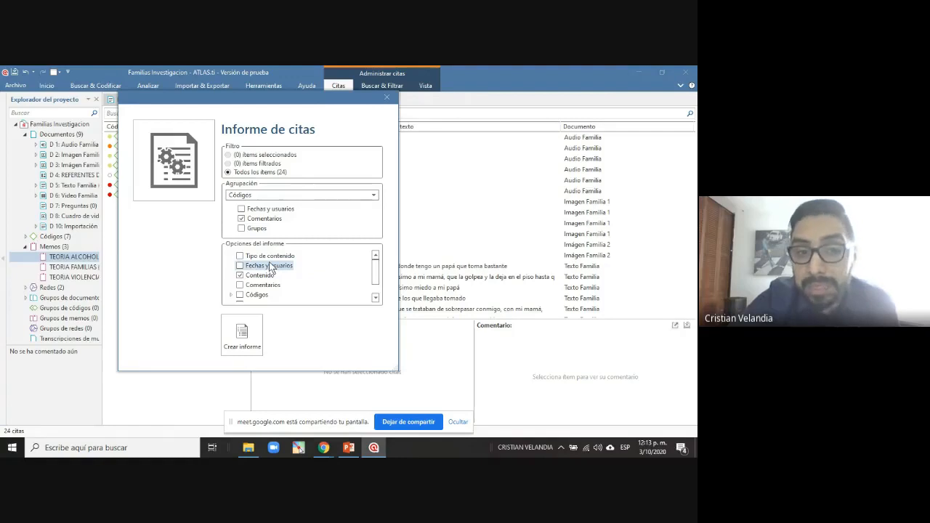
# Add Comentarios to the report options alongside Contenido, generate the quotation report and maximize its window
pyautogui.click(240, 286)
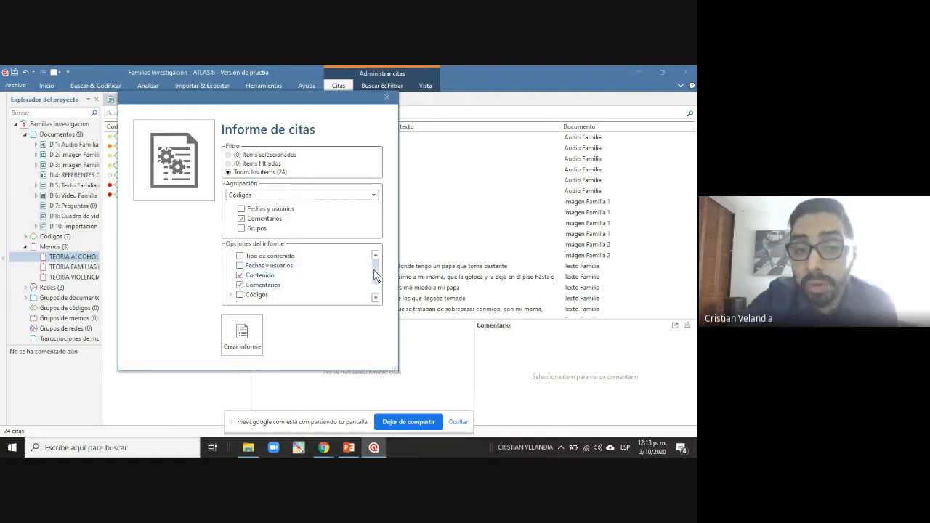
pyautogui.scroll(-1, 375, 279)
pyautogui.scroll(2, 375, 284)
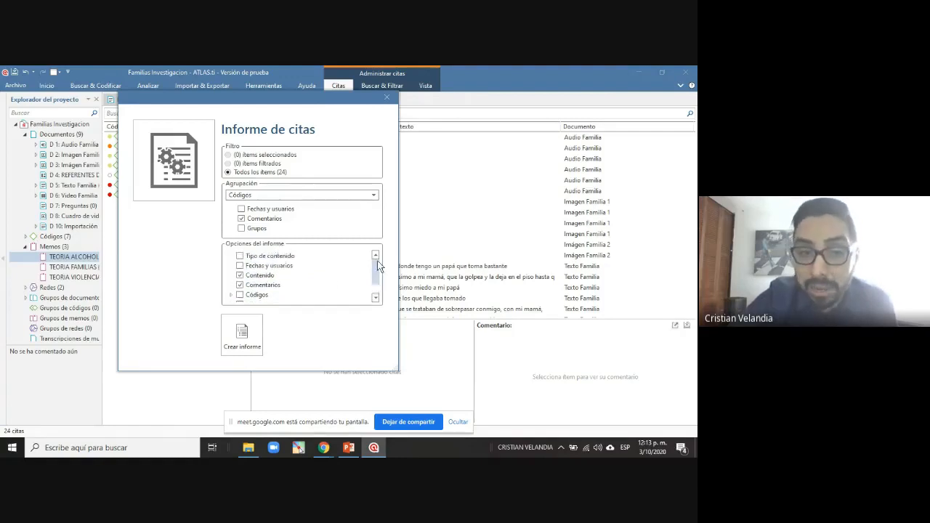
pyautogui.click(246, 328)
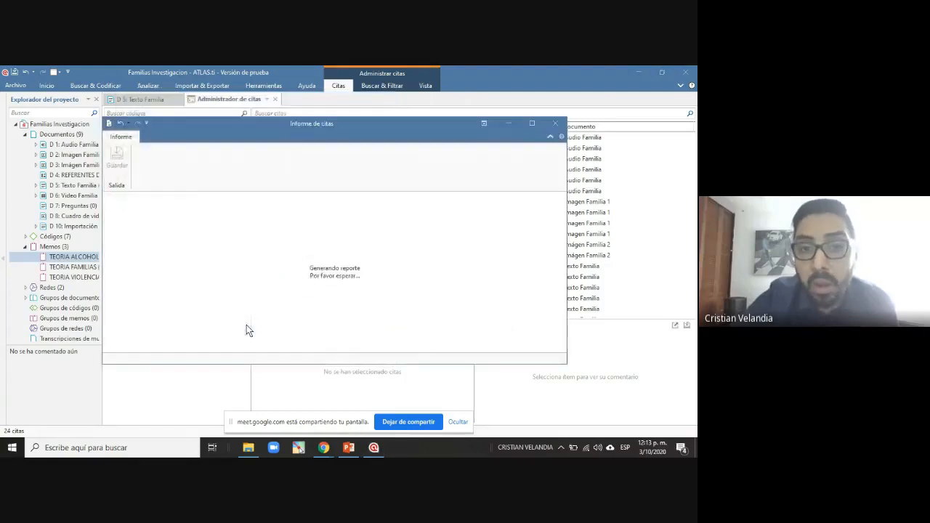
pyautogui.click(534, 124)
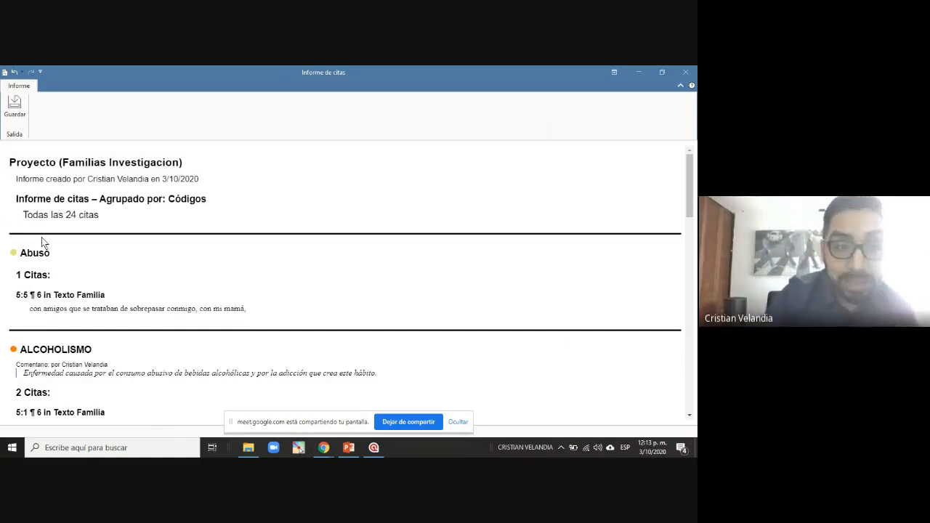
# Examine the Abuso section of the report, highlighting its colour marker and the quotation text from Texto Familia
pyautogui.moveTo(50, 252); pyautogui.dragTo(16, 251)
pyautogui.click(101, 257)
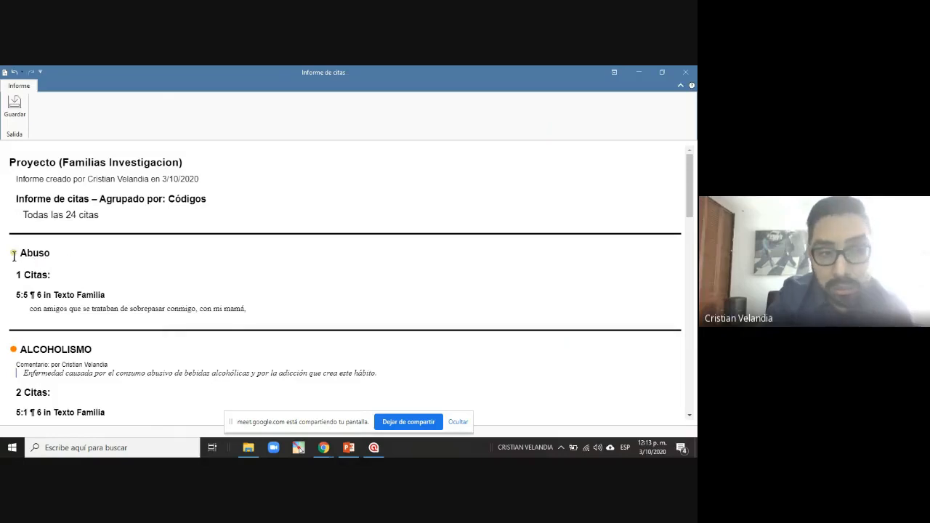
pyautogui.moveTo(11, 253); pyautogui.dragTo(19, 254)
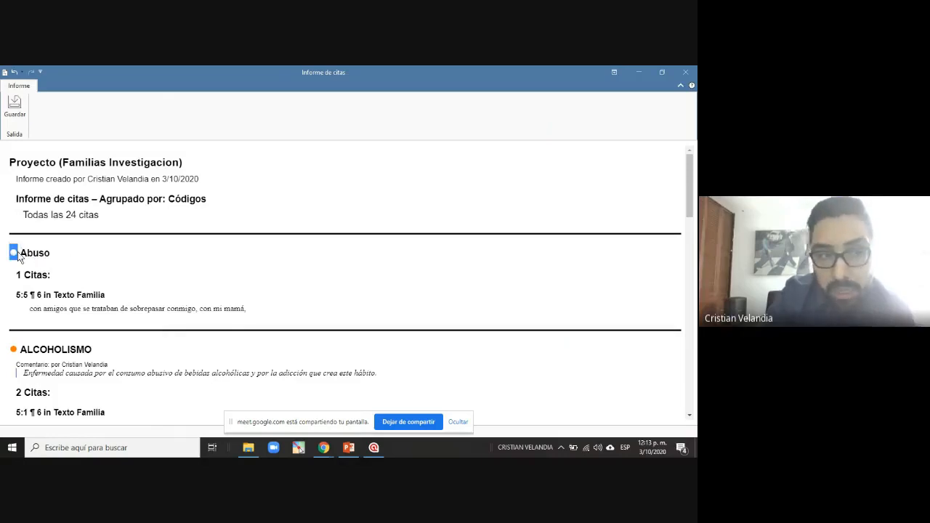
pyautogui.click(103, 249)
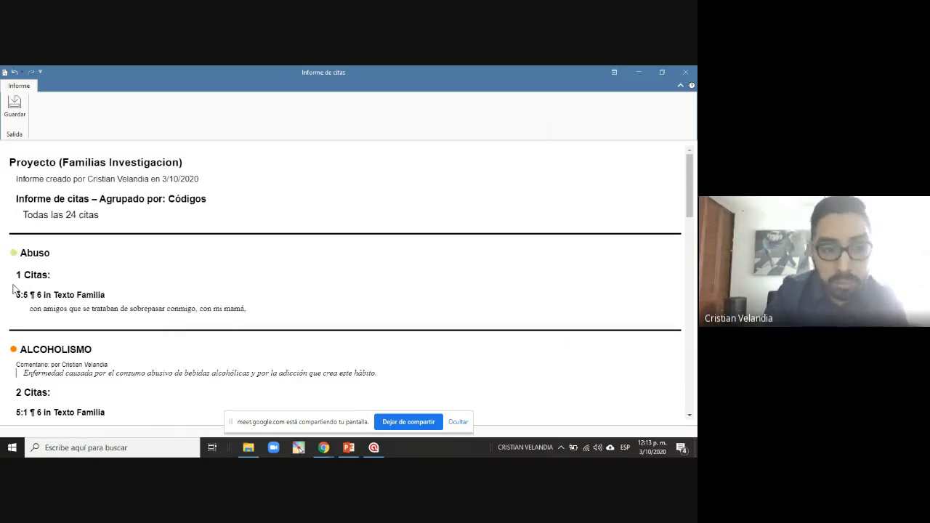
pyautogui.moveTo(30, 309); pyautogui.dragTo(252, 313)
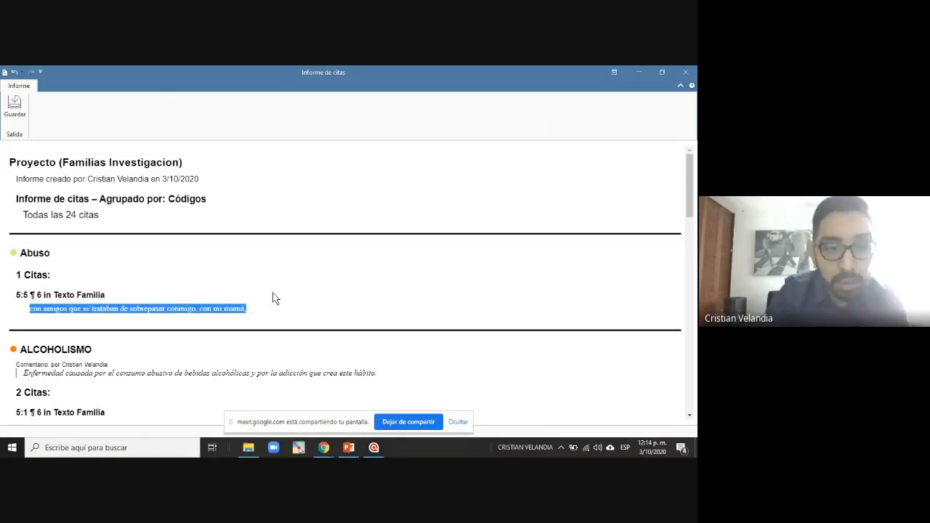
pyautogui.click(275, 298)
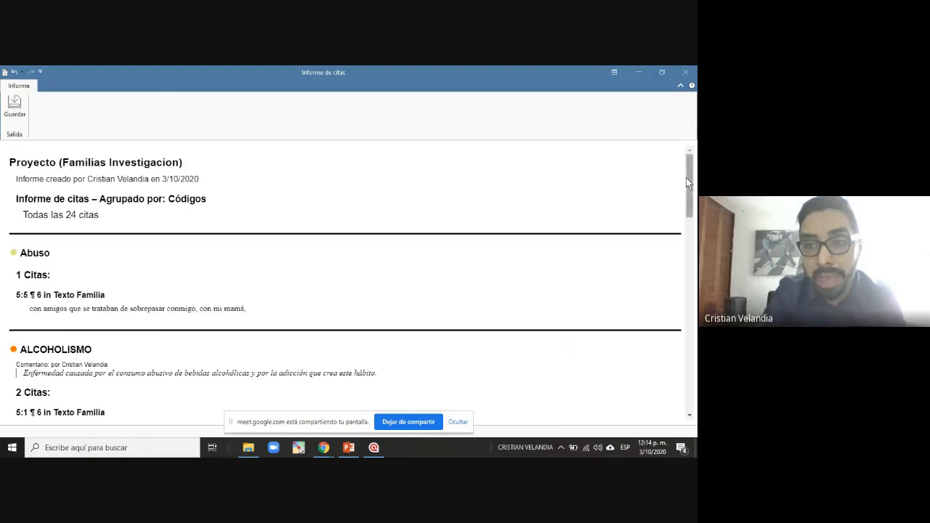
# Browse the rest of the report and examine the Violencia Emocional section's colour marker and code comment
pyautogui.moveTo(686, 178); pyautogui.dragTo(694, 364)
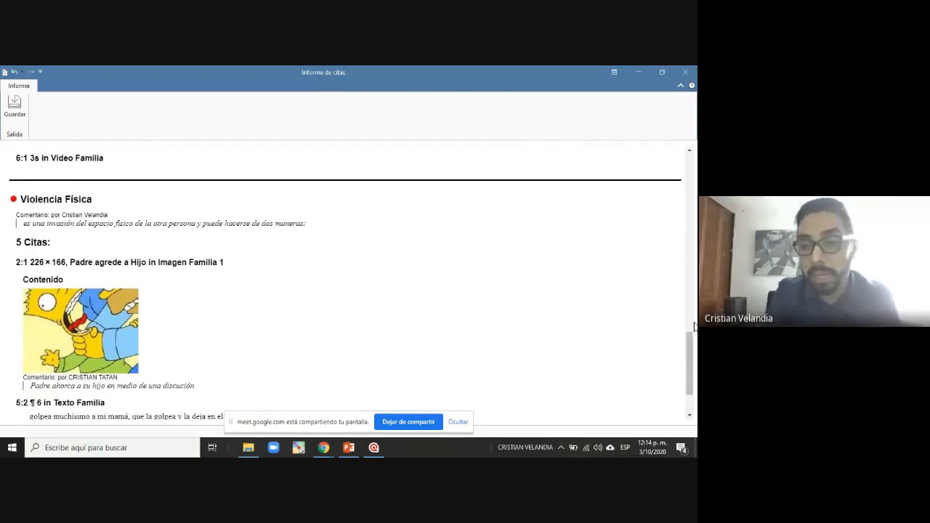
pyautogui.moveTo(691, 371); pyautogui.dragTo(681, 301)
pyautogui.scroll(-1, 378, 270)
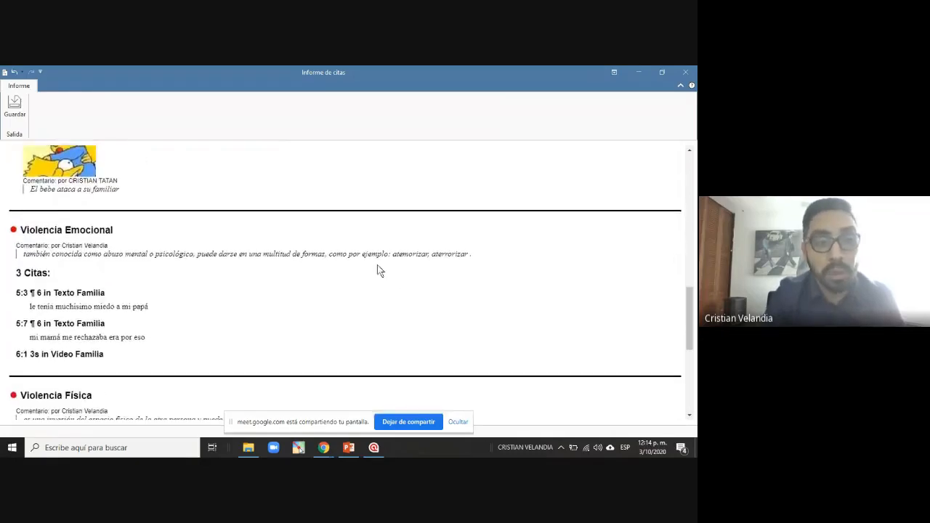
pyautogui.moveTo(13, 231); pyautogui.dragTo(17, 231)
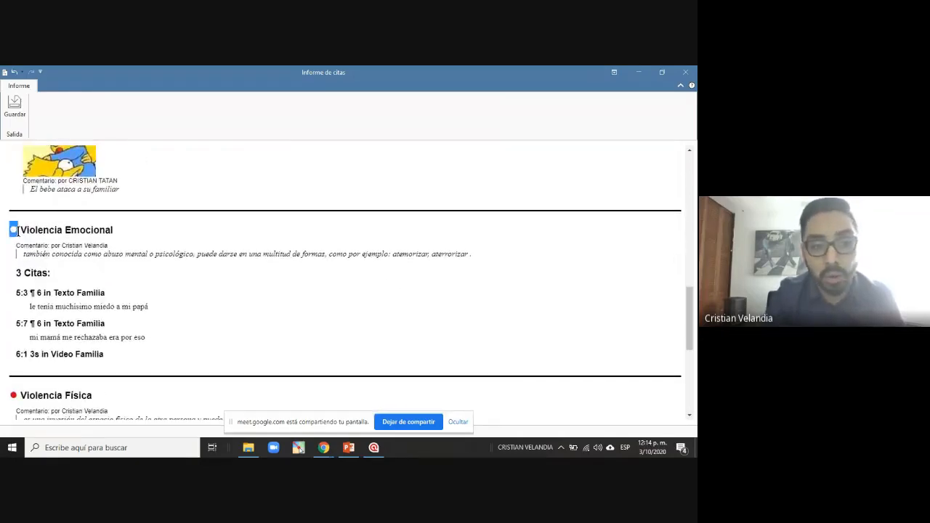
pyautogui.click(23, 245)
pyautogui.moveTo(24, 253); pyautogui.dragTo(183, 264)
pyautogui.click(183, 264)
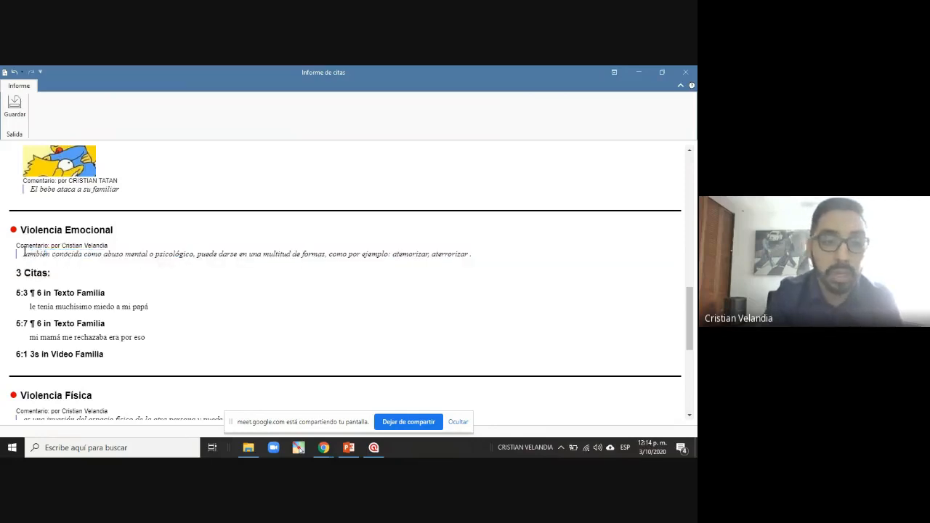
pyautogui.moveTo(24, 254); pyautogui.dragTo(468, 255)
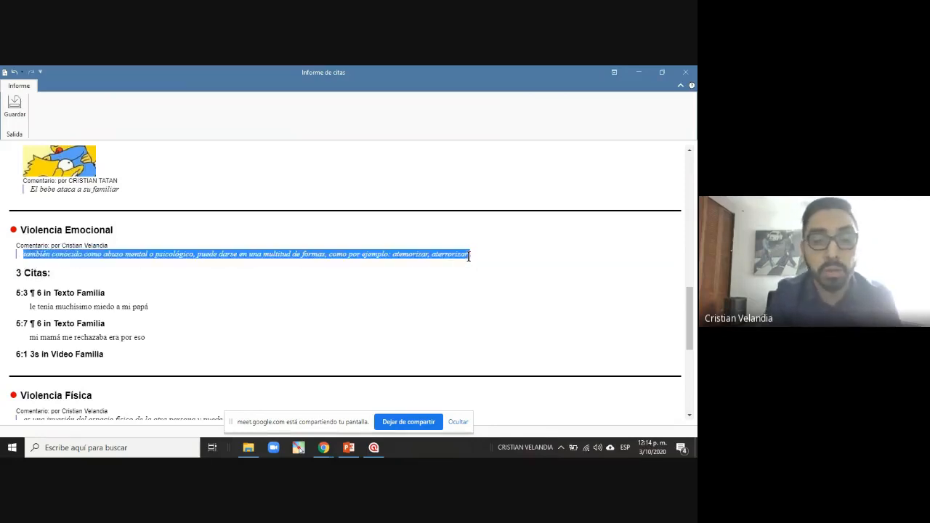
pyautogui.click(469, 255)
pyautogui.moveTo(690, 317); pyautogui.dragTo(695, 188)
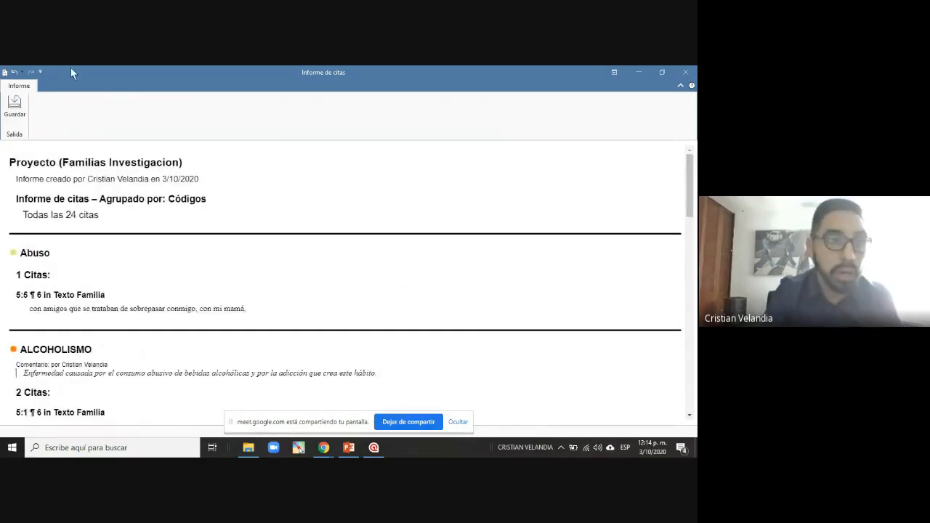
# Save the quotation report to the Escritorio folder as a Word document named "Informe familias"
pyautogui.click(15, 105)
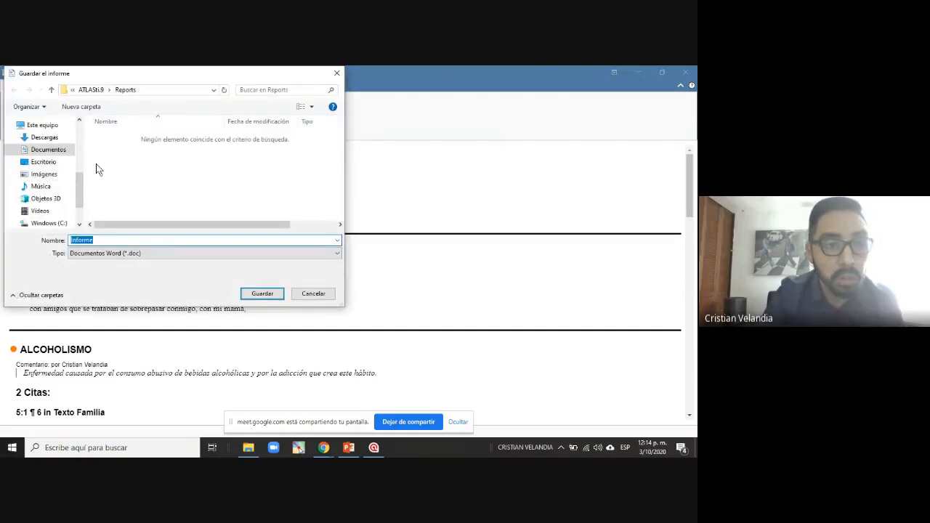
pyautogui.click(49, 150)
pyautogui.click(95, 241)
pyautogui.write('familias')
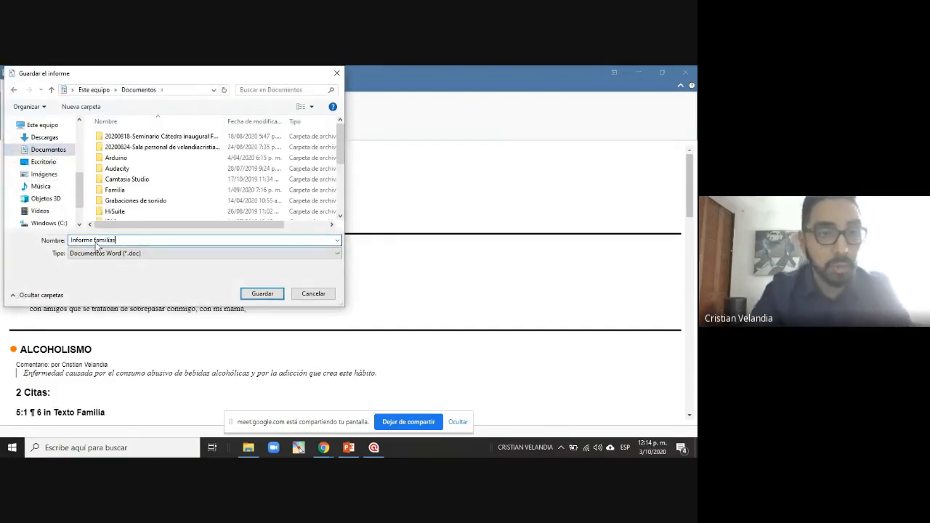
pyautogui.click(30, 164)
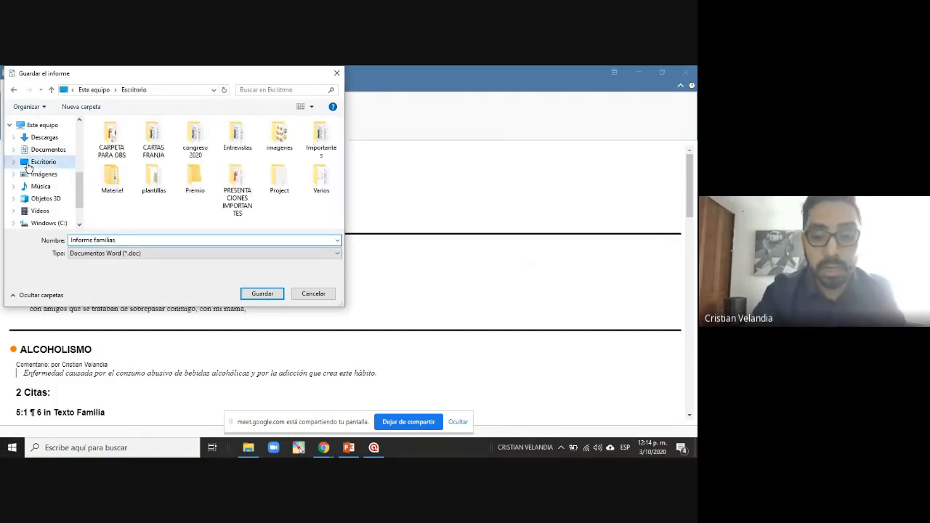
pyautogui.click(251, 293)
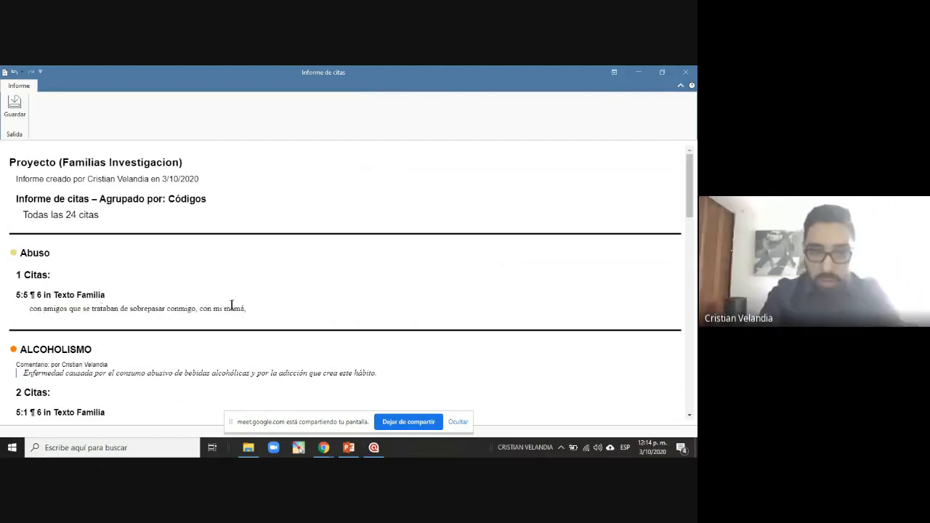
# Minimize the report, close the quotation manager and launch Word 2016
pyautogui.click(640, 72)
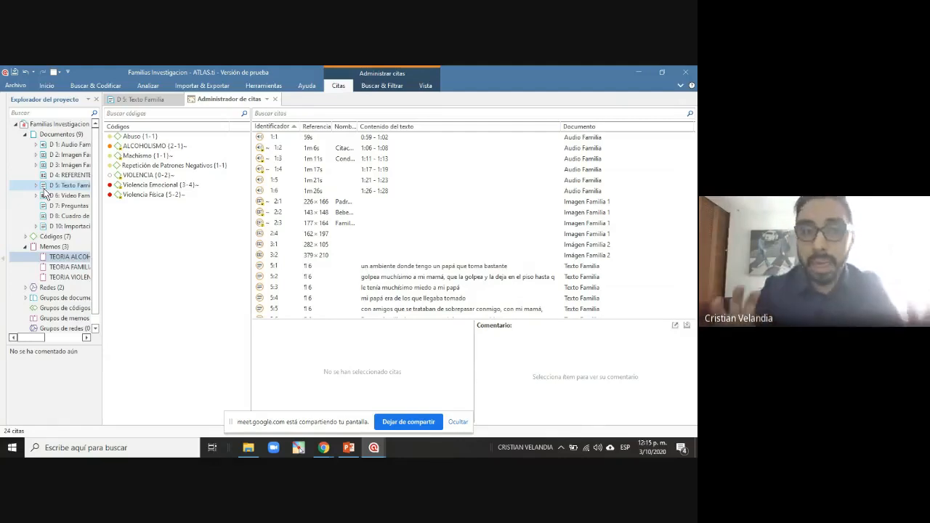
pyautogui.click(275, 102)
pyautogui.click(15, 449)
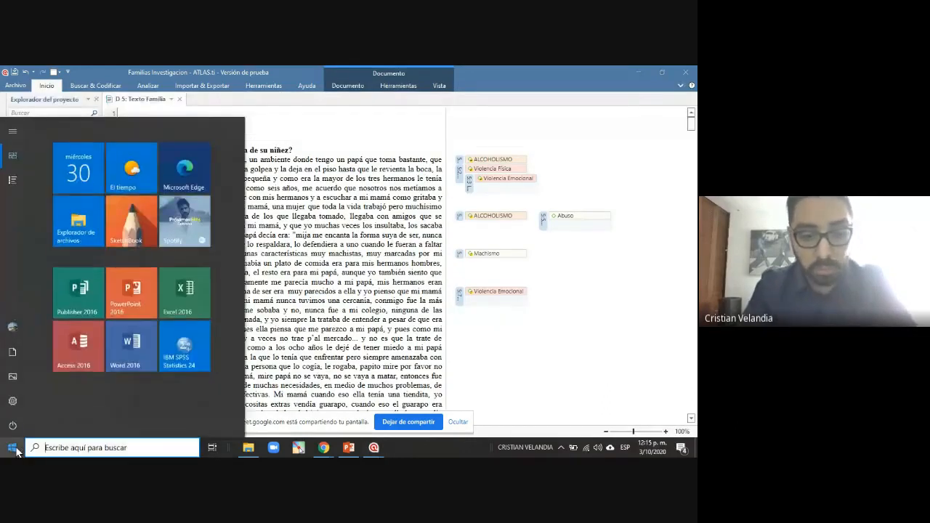
pyautogui.write('Word')
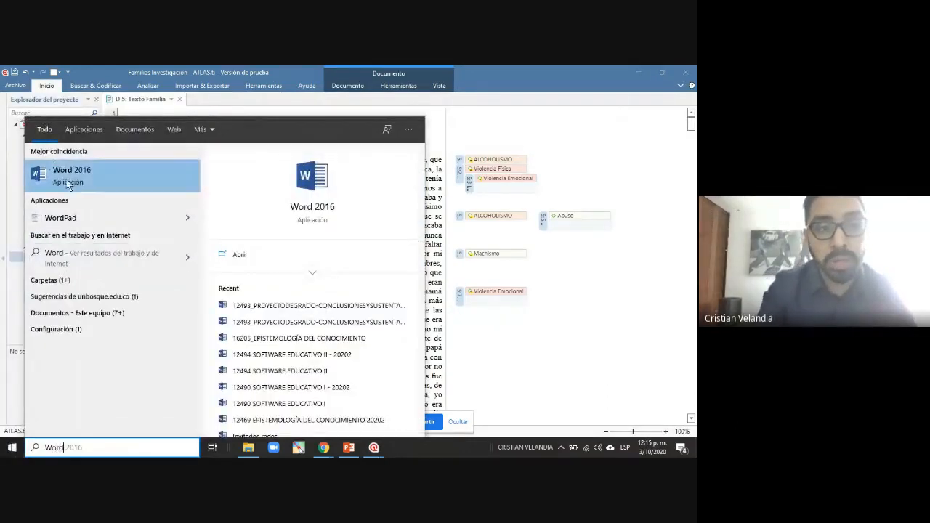
pyautogui.click(66, 181)
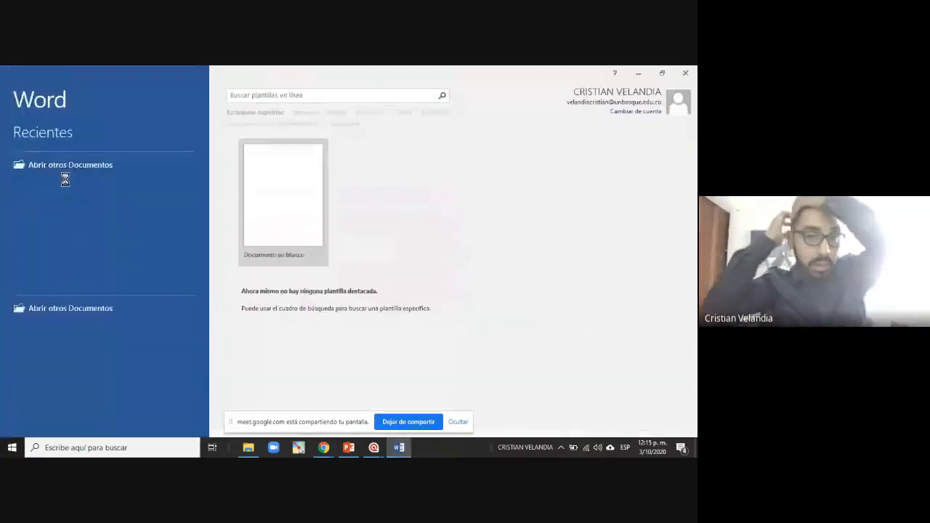
# Create a blank Word document, and open the Preguntas document in the ATLAS.ti project
pyautogui.click(260, 168)
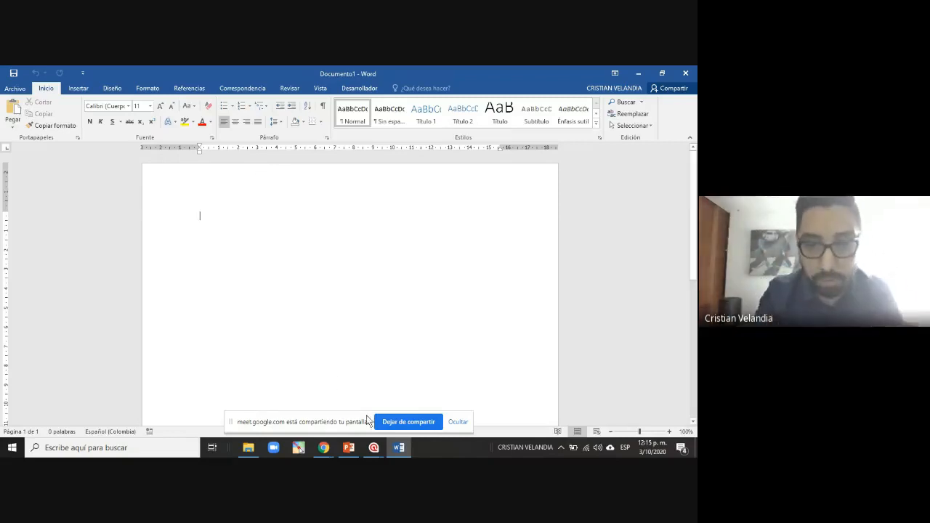
pyautogui.moveTo(373, 447)
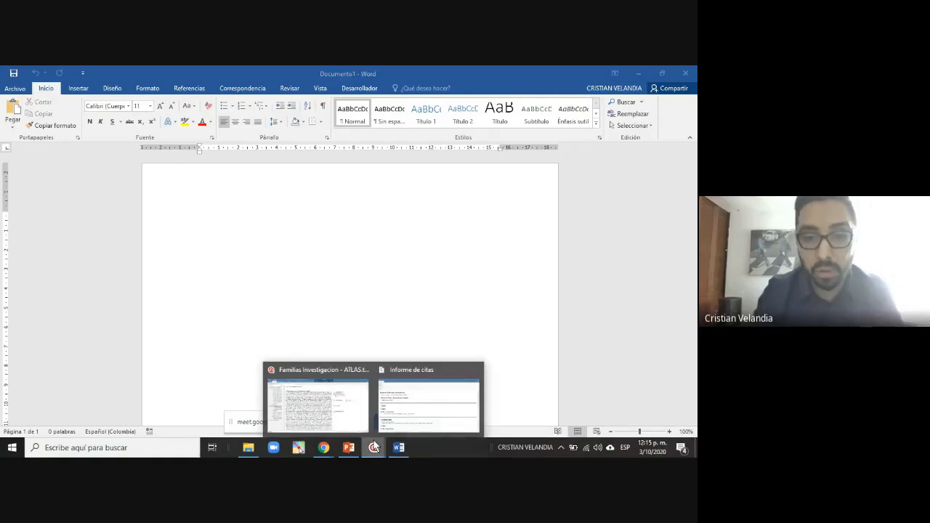
pyautogui.click(366, 413)
pyautogui.click(642, 76)
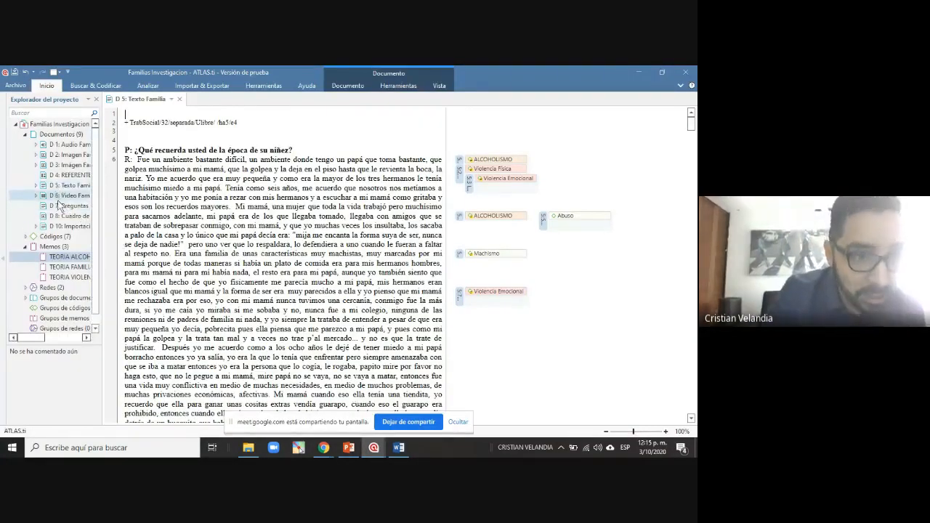
pyautogui.doubleClick(61, 205)
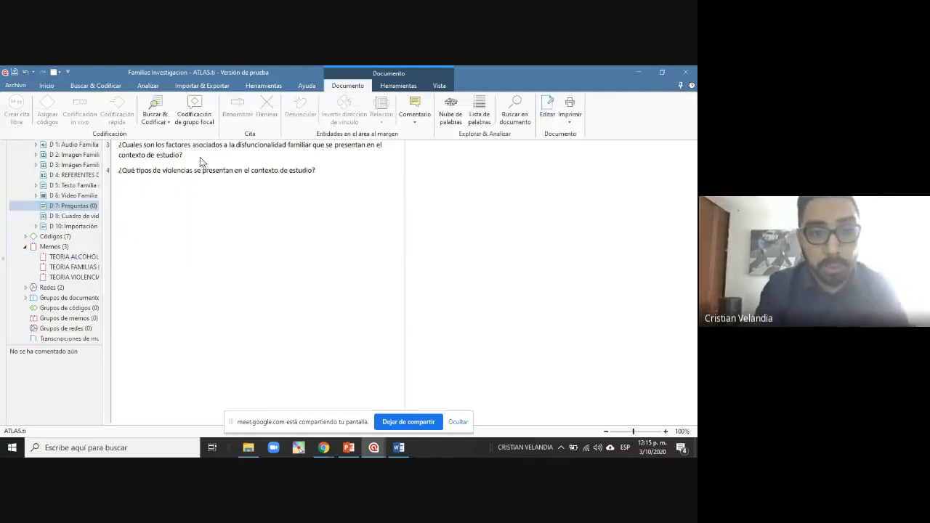
# Copy the research question "¿Qué tipos de violencias se presentan en el contexto de estudio?" from Preguntas into the blank Word document
pyautogui.click(200, 157)
pyautogui.moveTo(185, 156); pyautogui.dragTo(109, 145)
pyautogui.moveTo(328, 174); pyautogui.dragTo(119, 178)
pyautogui.hotkey('ctrl', 'c')
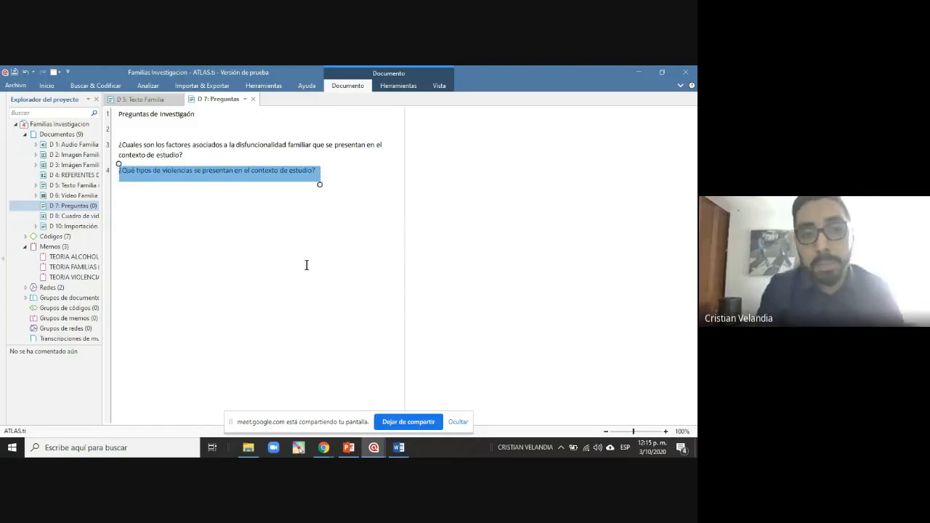
pyautogui.click(398, 447)
pyautogui.hotkey('ctrl', 'v')
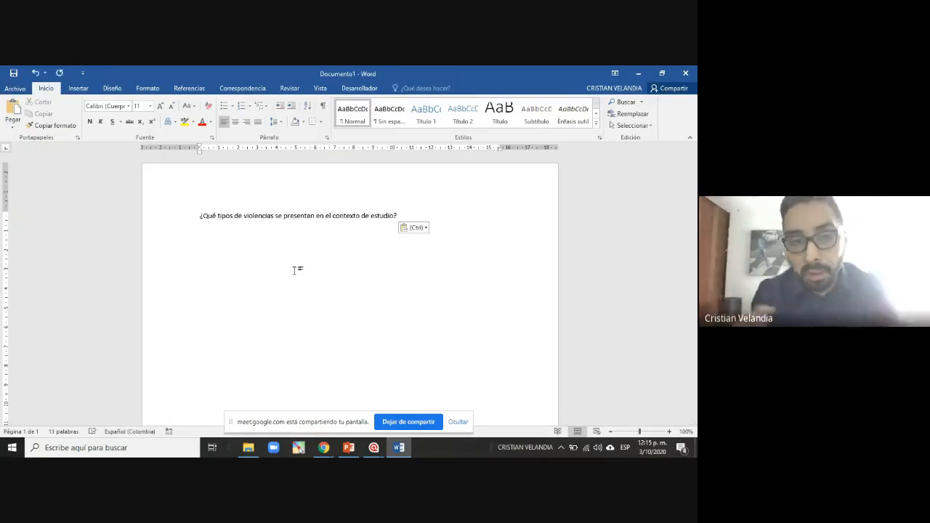
# Switch back to ATLAS.ti and open the VIOLENCIA network from the project's Redes
pyautogui.click(373, 448)
pyautogui.click(359, 413)
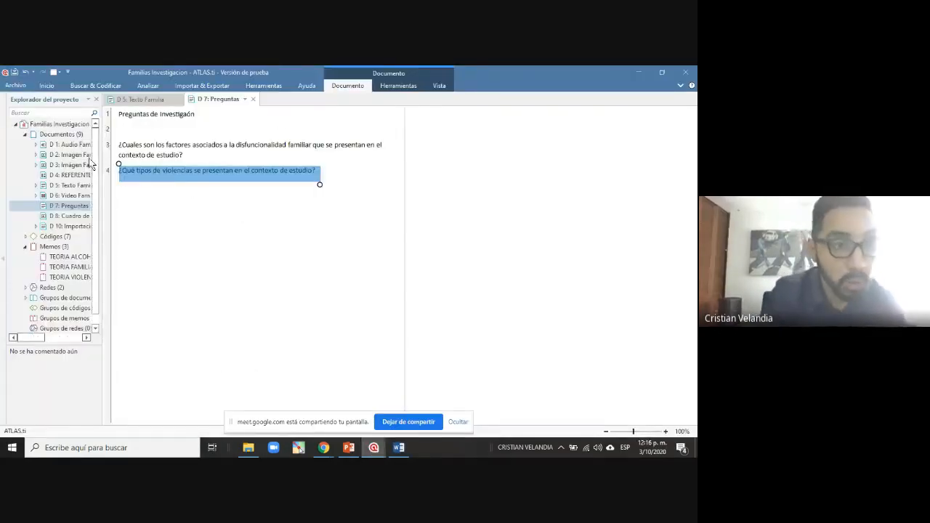
pyautogui.click(25, 135)
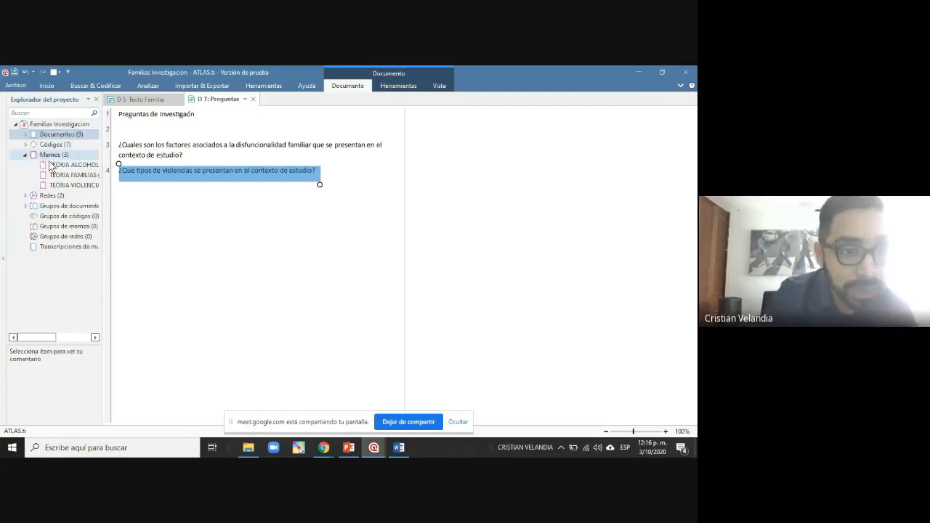
pyautogui.doubleClick(53, 196)
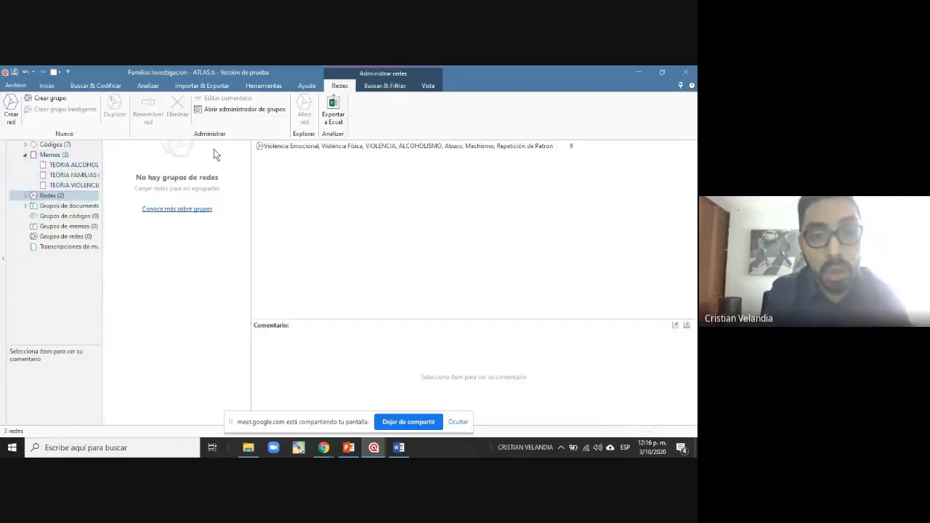
pyautogui.click(25, 196)
pyautogui.doubleClick(65, 206)
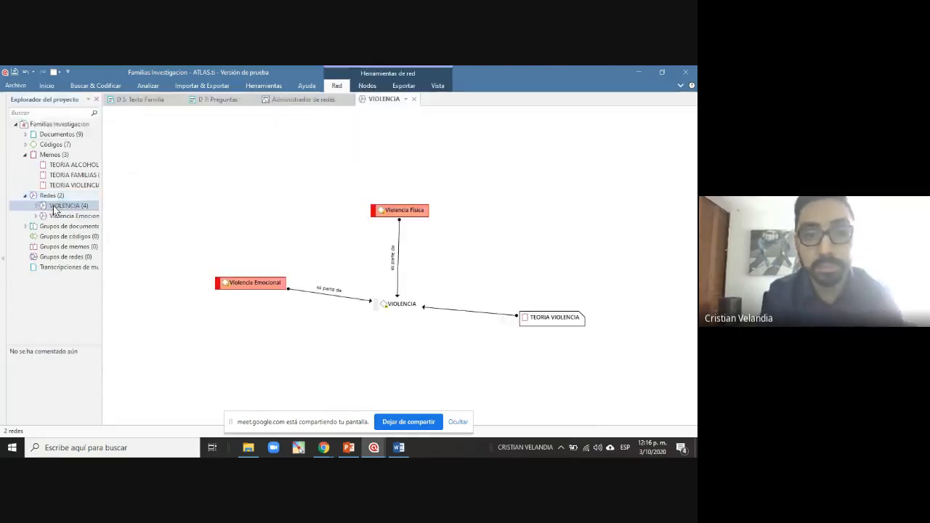
pyautogui.click(462, 109)
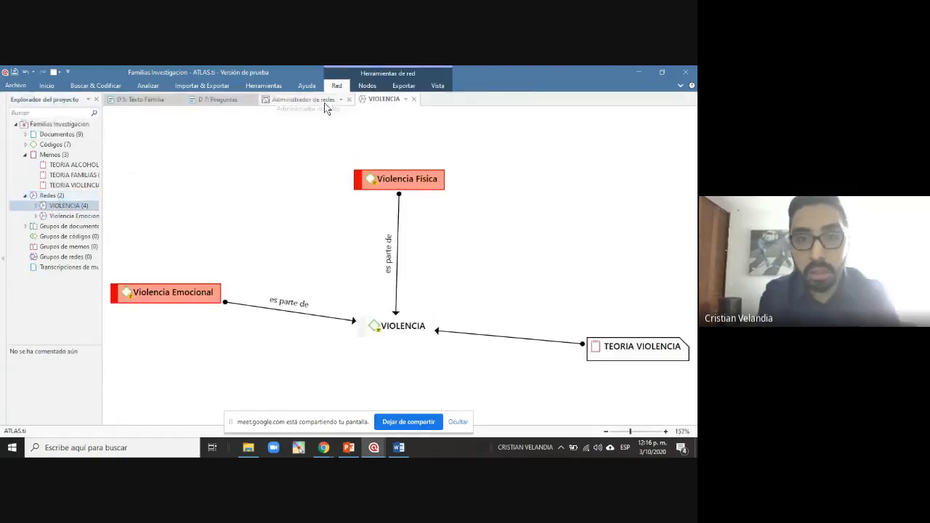
# Show frequencies and comments on the nodes of the VIOLENCIA network
pyautogui.click(438, 86)
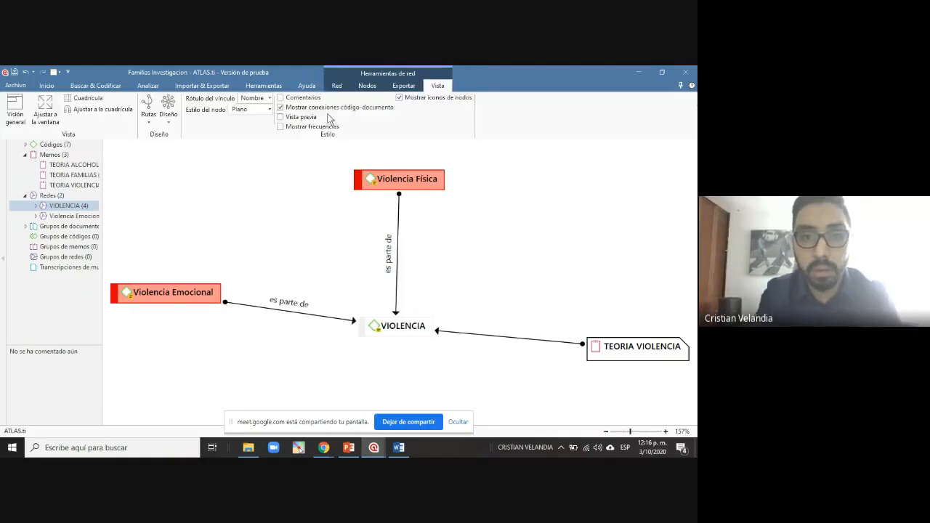
pyautogui.click(280, 126)
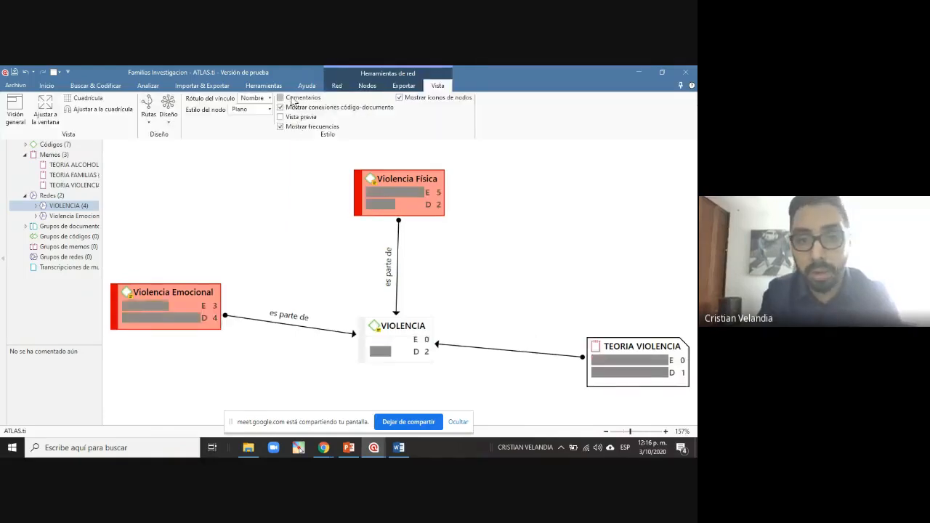
pyautogui.click(293, 100)
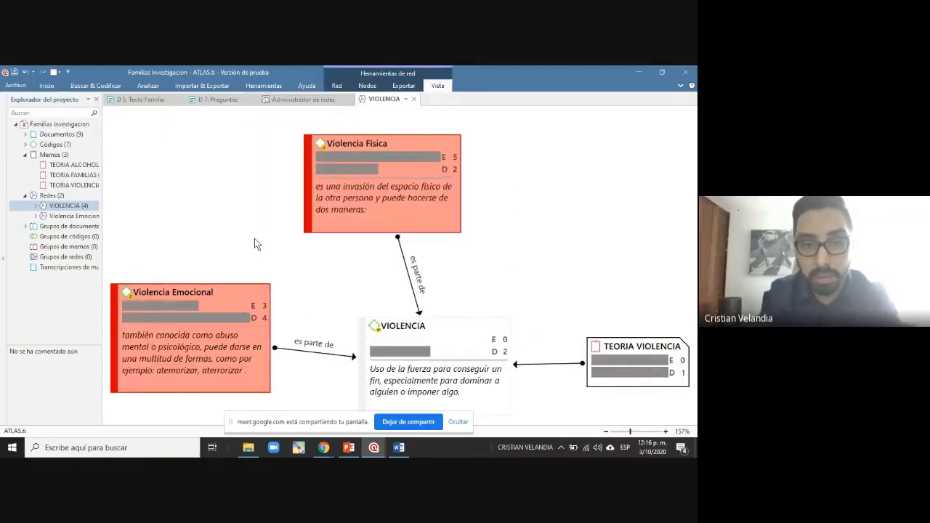
# Rearrange the network with VIOLENCIA in the centre, Violencia Emocional and TEORIA VIOLENCIA on either side, and Violencia Física directly above
pyautogui.moveTo(378, 330); pyautogui.dragTo(342, 289)
pyautogui.moveTo(586, 347); pyautogui.dragTo(534, 322)
pyautogui.moveTo(250, 320); pyautogui.dragTo(252, 303)
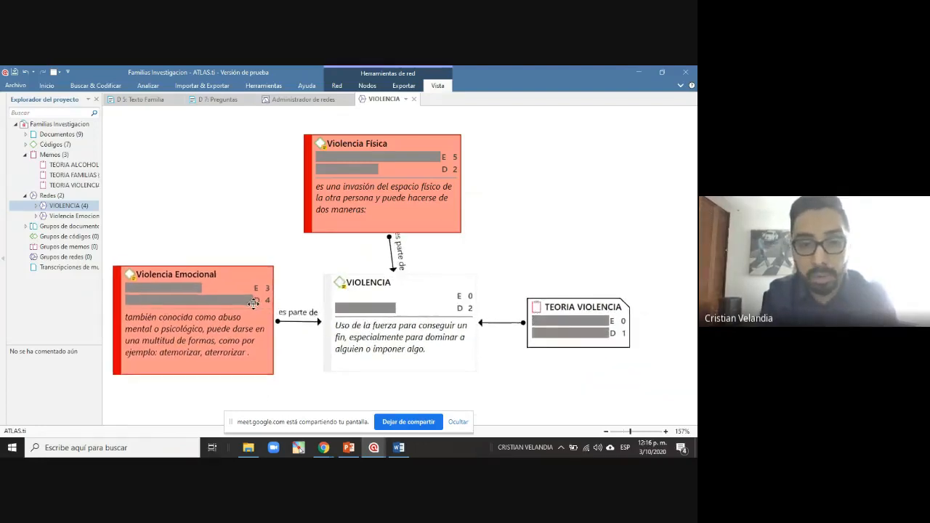
pyautogui.moveTo(396, 194)
pyautogui.mouseDown()
pyautogui.moveTo(429, 186)
pyautogui.moveTo(410, 185)
pyautogui.mouseUp()
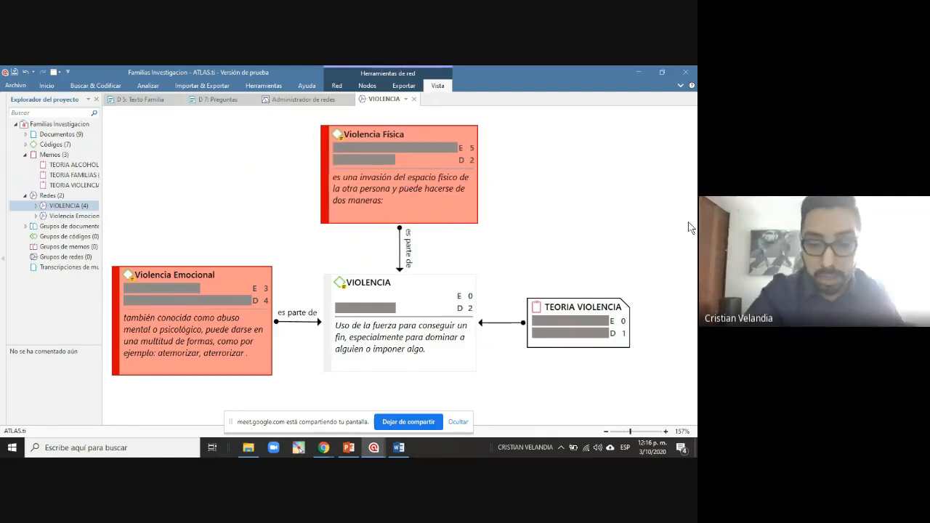
# Paste a screenshot of the VIOLENCIA network below the research question in the Word document
pyautogui.click(401, 448)
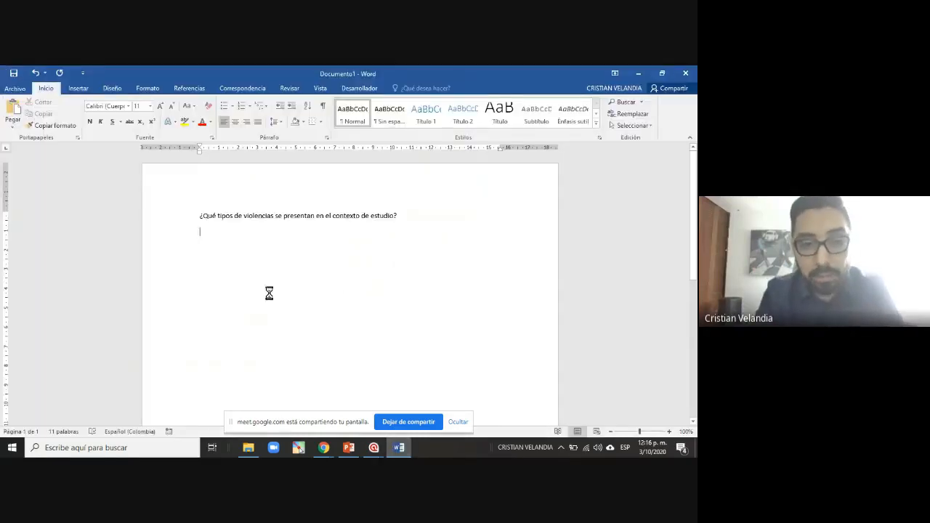
pyautogui.hotkey('ctrl', 'v')
pyautogui.click(389, 244)
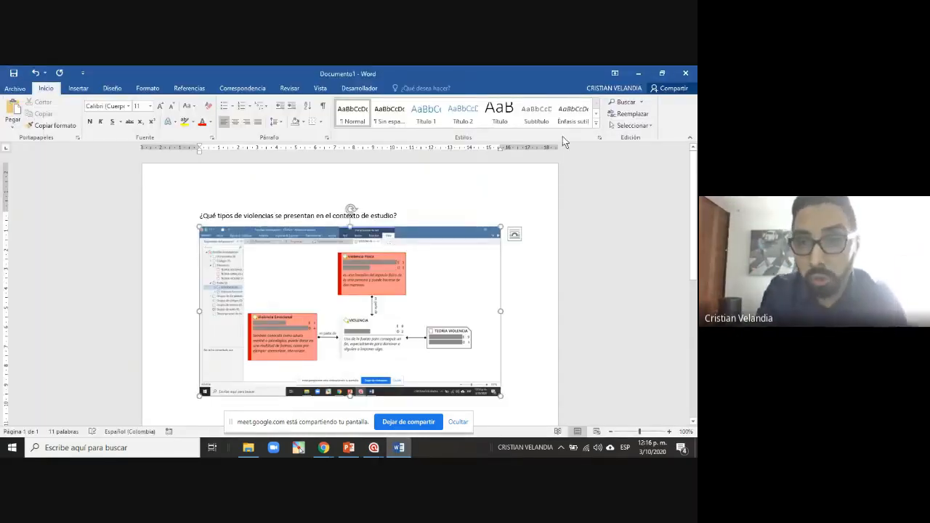
# Crop the pasted screenshot to just the network diagram and enlarge it to the text width
pyautogui.click(607, 109)
pyautogui.moveTo(498, 229); pyautogui.dragTo(471, 250)
pyautogui.moveTo(203, 369); pyautogui.dragTo(246, 339)
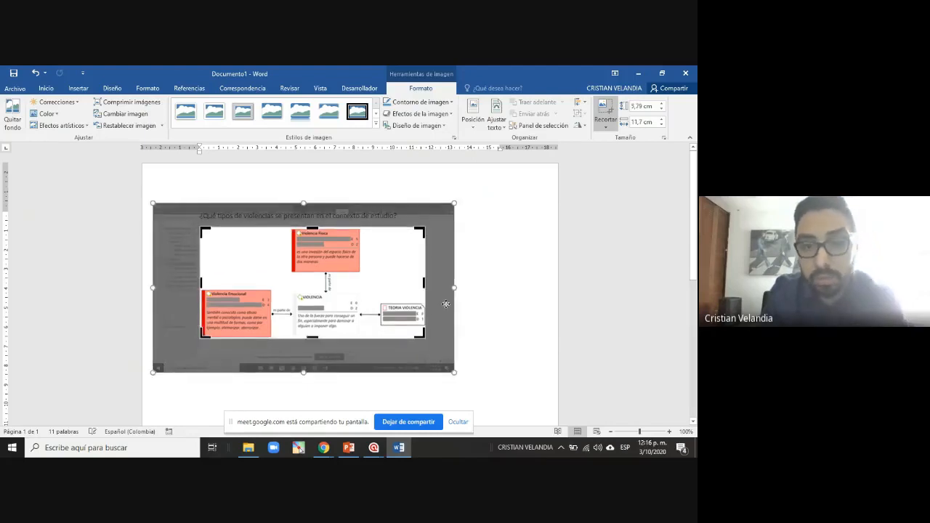
pyautogui.click(514, 281)
pyautogui.click(422, 327)
pyautogui.moveTo(425, 338); pyautogui.dragTo(520, 387)
pyautogui.click(556, 249)
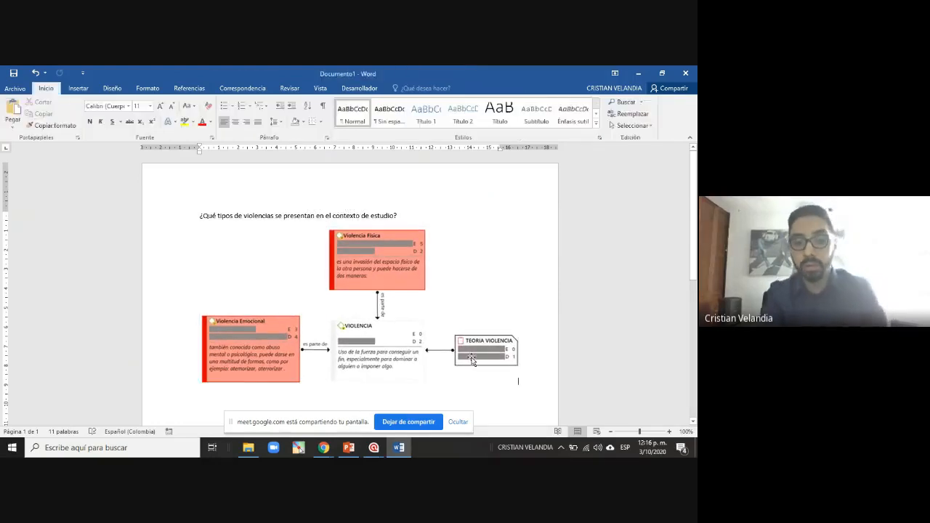
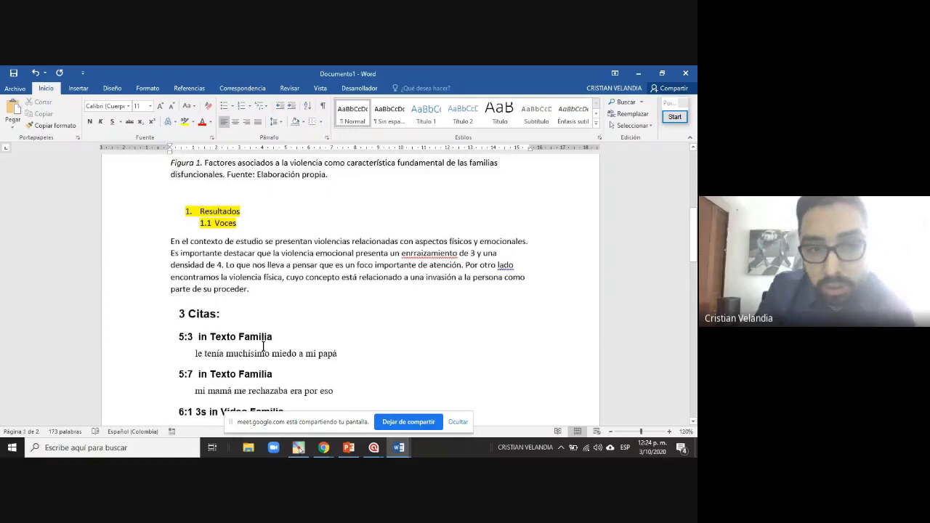
# Begin a paragraph under the "Relación con la teoría" heading with "Es por ello que"
pyautogui.scroll(-10, 263, 346)
pyautogui.write('Es p')
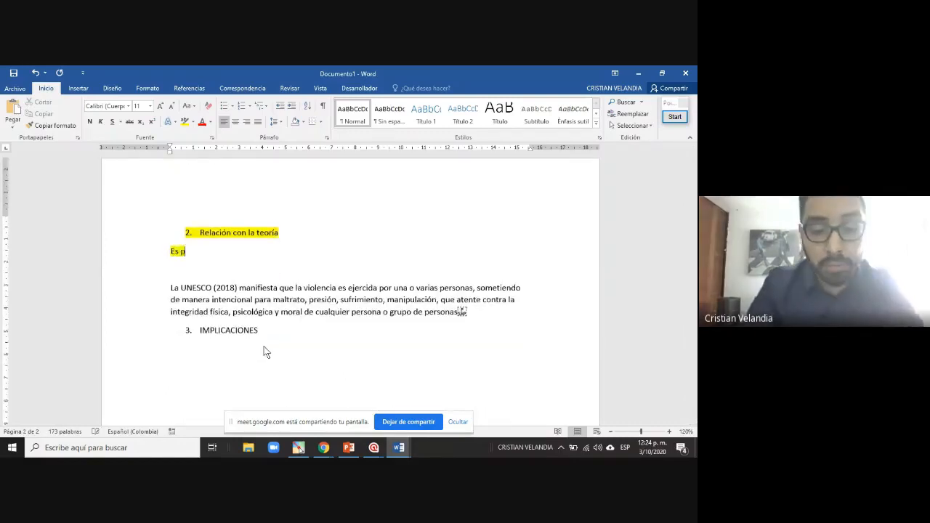
pyautogui.write('or ello que')
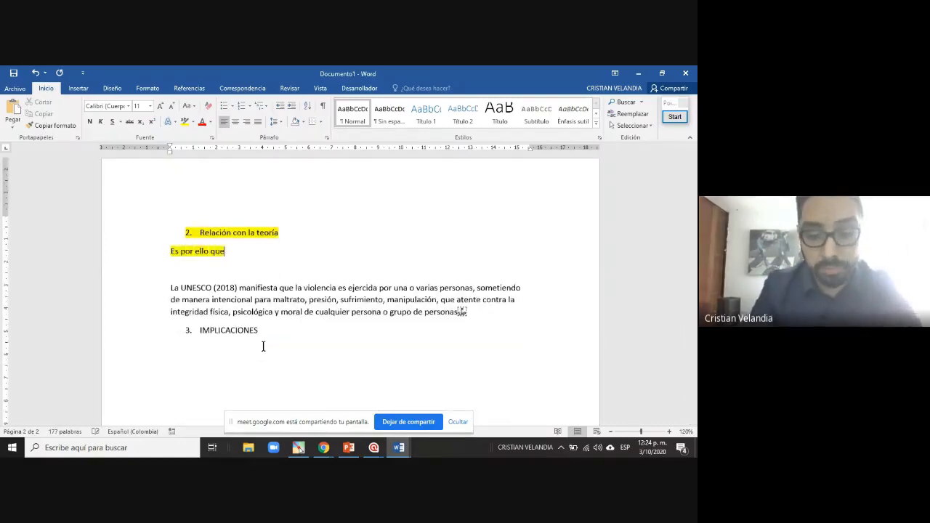
# Remove the yellow highlight from the words "Es por ello que"
pyautogui.hotkey('shift', 'Left')
pyautogui.hotkey('shift', 'Left')
pyautogui.hotkey('shift', 'Left')
pyautogui.hotkey('shift', 'Left')
pyautogui.hotkey('shift', 'Left')
pyautogui.hotkey('shift', 'Left')
pyautogui.hotkey('shift', 'Left')
pyautogui.hotkey('shift', 'Left')
pyautogui.hotkey('shift', 'Left')
pyautogui.hotkey('shift', 'Left')
pyautogui.hotkey('shift', 'Left')
pyautogui.hotkey('shift', 'Left')
pyautogui.hotkey('shift', 'Left')
pyautogui.hotkey('shift', 'Left')
pyautogui.hotkey('shift', 'Left')
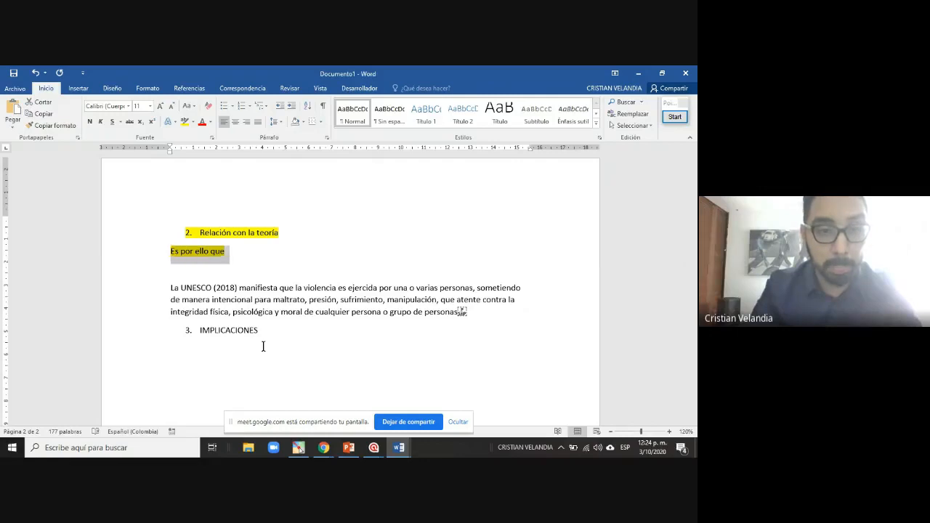
pyautogui.click(195, 126)
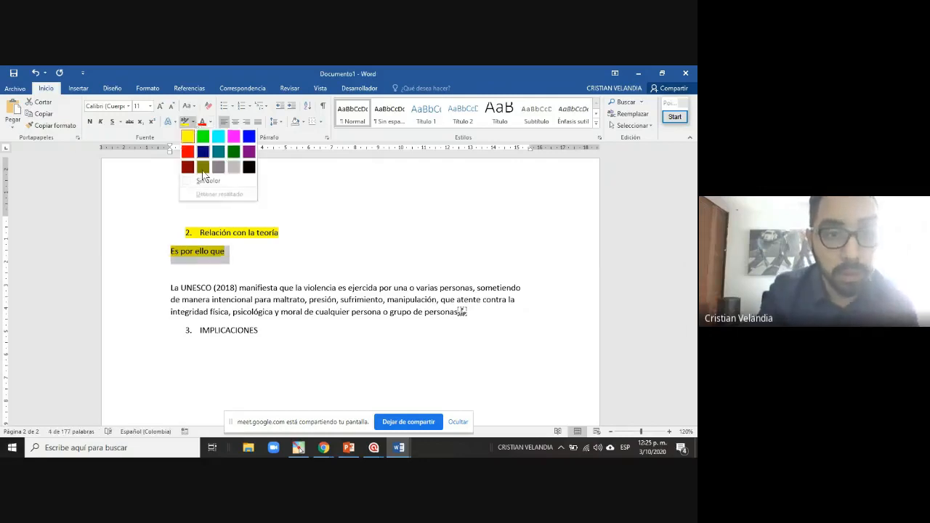
pyautogui.click(201, 181)
# Continue the sentence with "adoptamos elementos teóricos de la" and join it to the UNESCO (2018) paragraph below
pyautogui.click(239, 247)
pyautogui.write('adoptamos ')
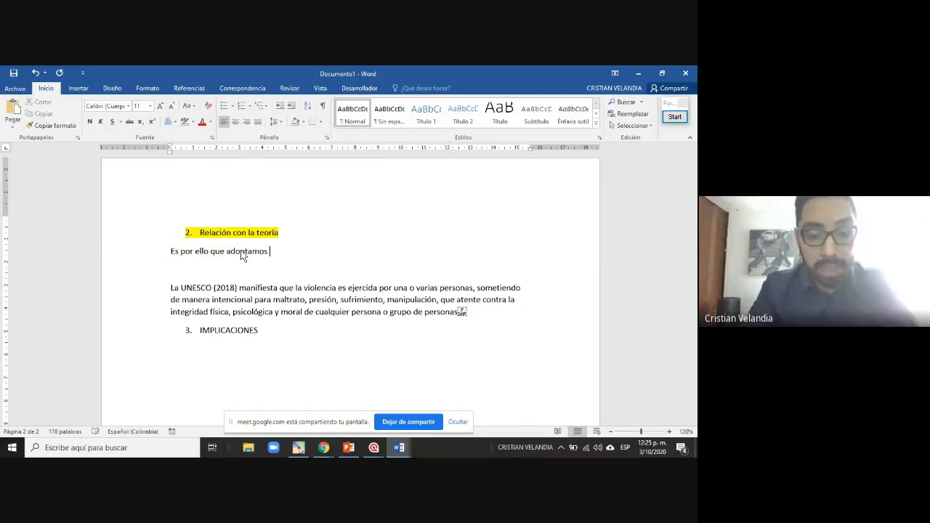
pyautogui.write('eleme')
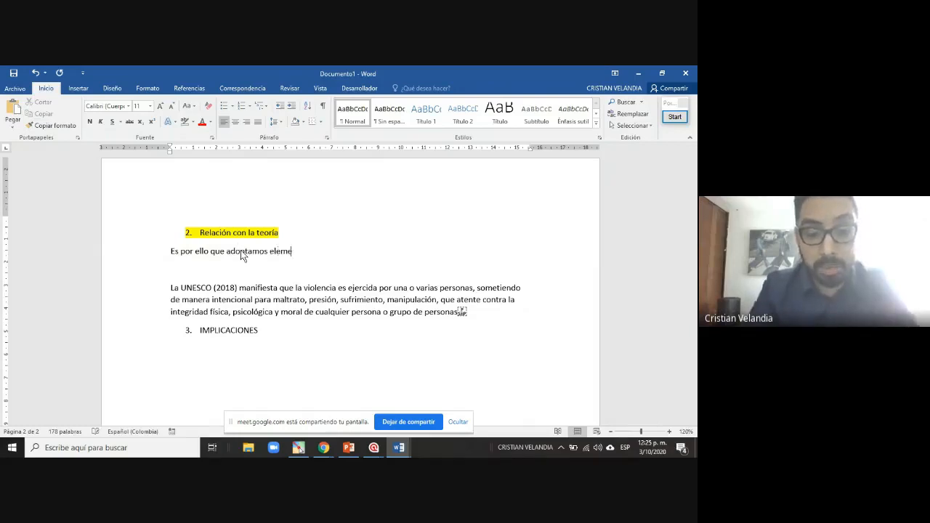
pyautogui.write('ntos teóricos de')
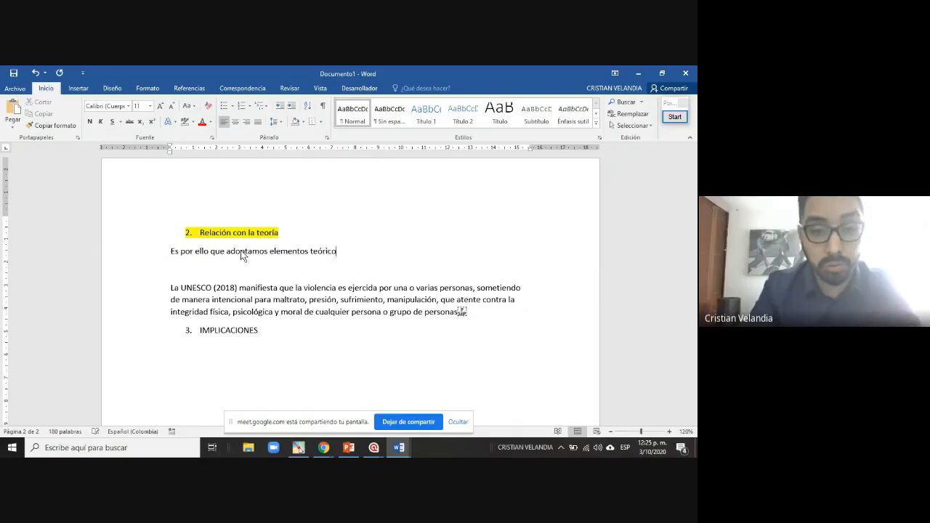
pyautogui.press('Delete')
pyautogui.press('Delete')
pyautogui.press('Delete')
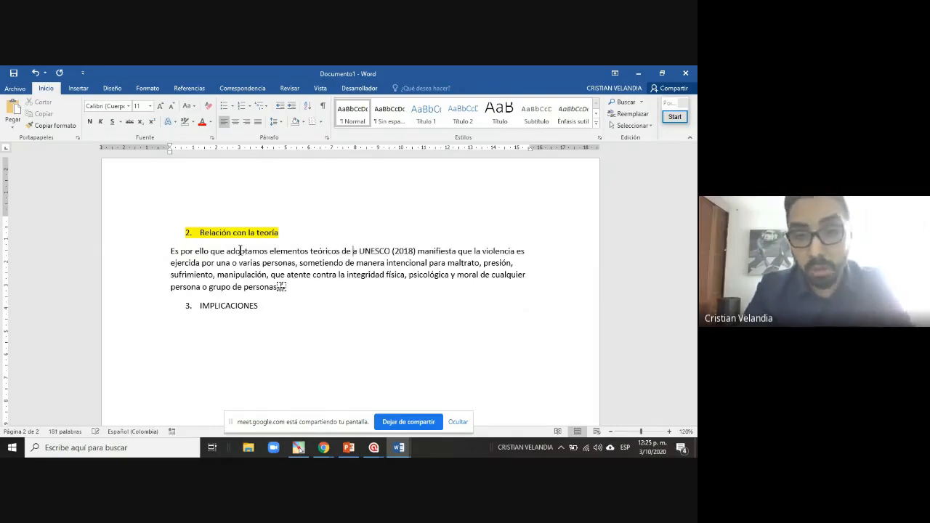
pyautogui.write('l')
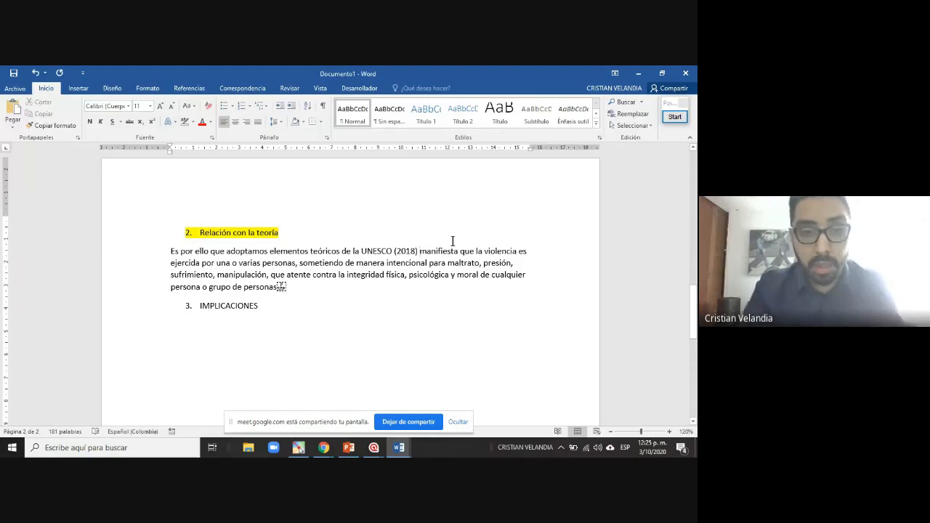
# Insert ", donde" after "UNESCO (2018)" and change the following verb to "manifiestan"
pyautogui.write(',')
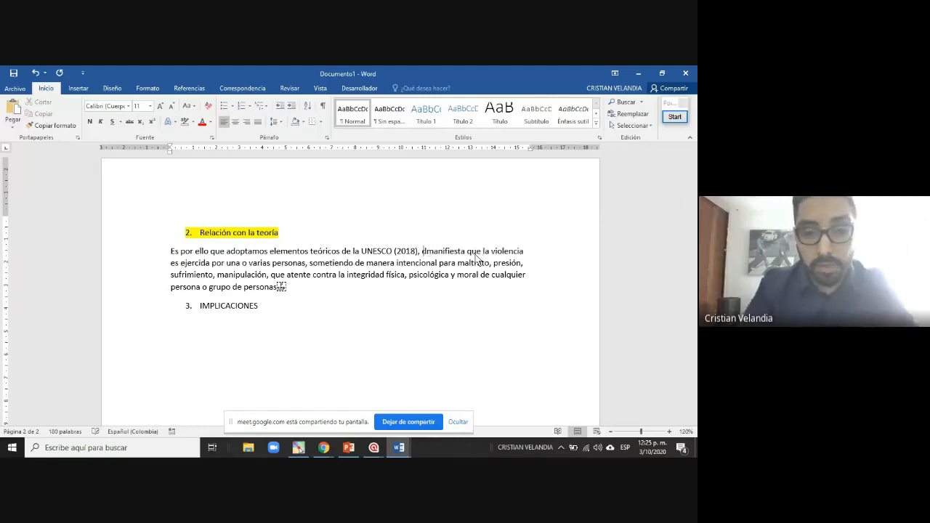
pyautogui.write('donde')
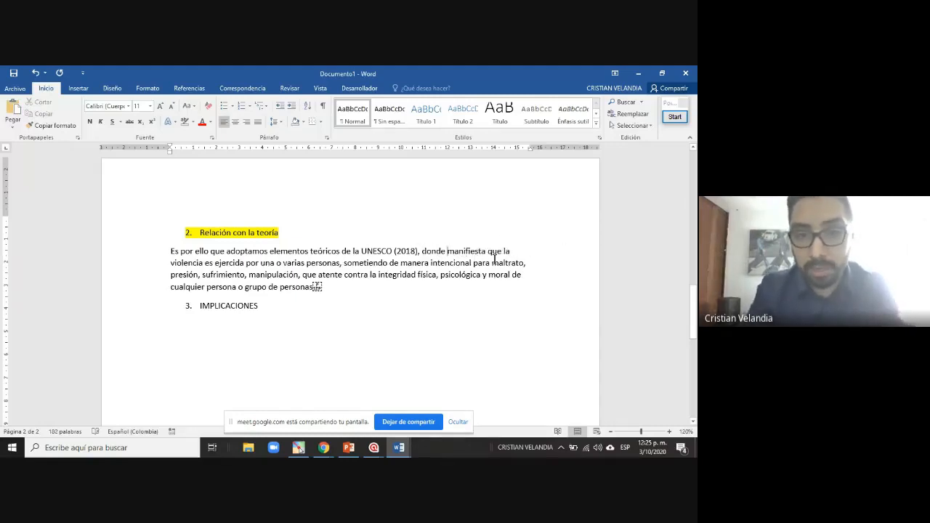
pyautogui.click(487, 251)
pyautogui.write('n')
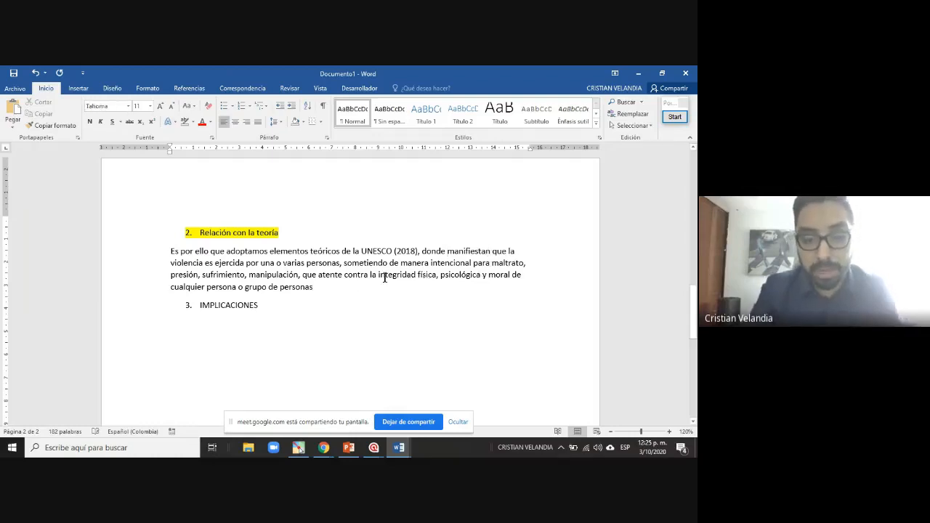
# End the UNESCO paragraph with a period and add three blank lines before the IMPLICACIONES heading
pyautogui.press('Return')
pyautogui.press('Return')
pyautogui.press('Return')
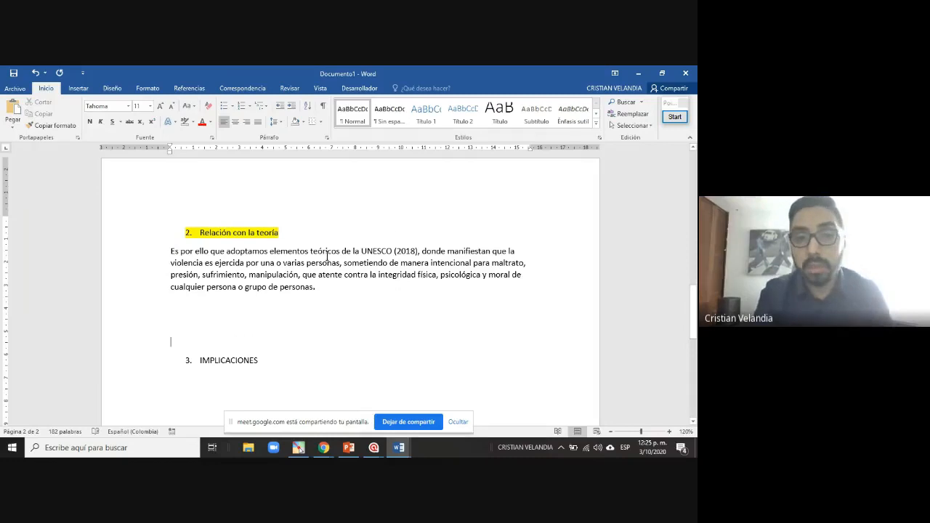
pyautogui.click(323, 288)
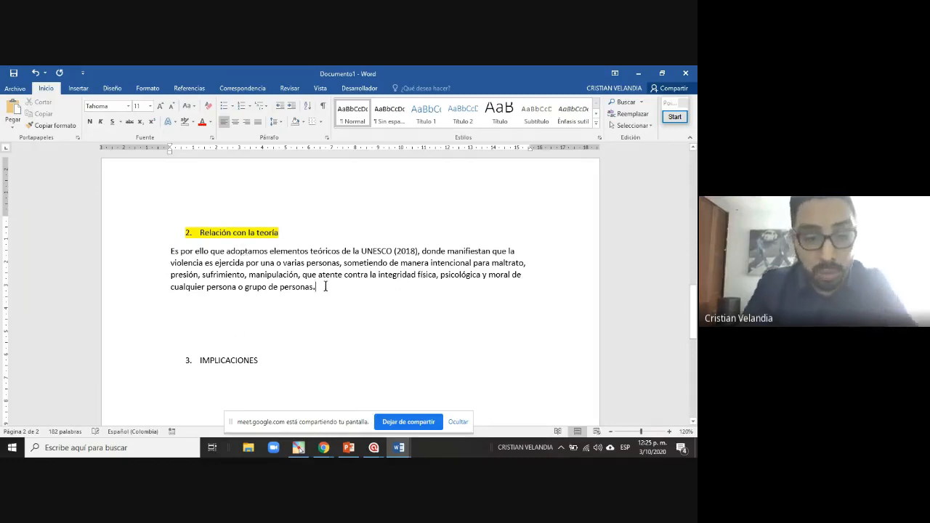
# Continue the UNESCO paragraph with "Sin embargo,", the second author's surname and "(2018) aborda la violencia como un elemento pedagógico que genera aprendizaje."
pyautogui.write('Sin embarg')
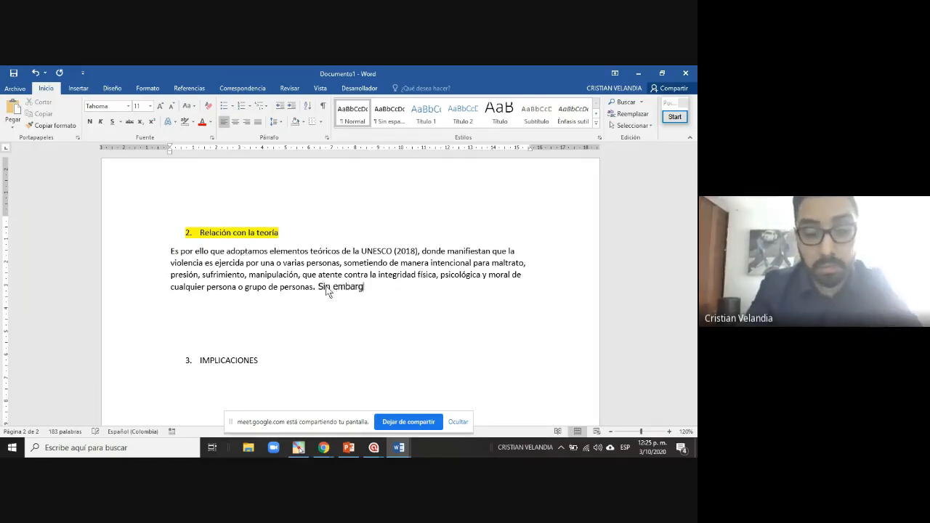
pyautogui.write('o, Velandia ')
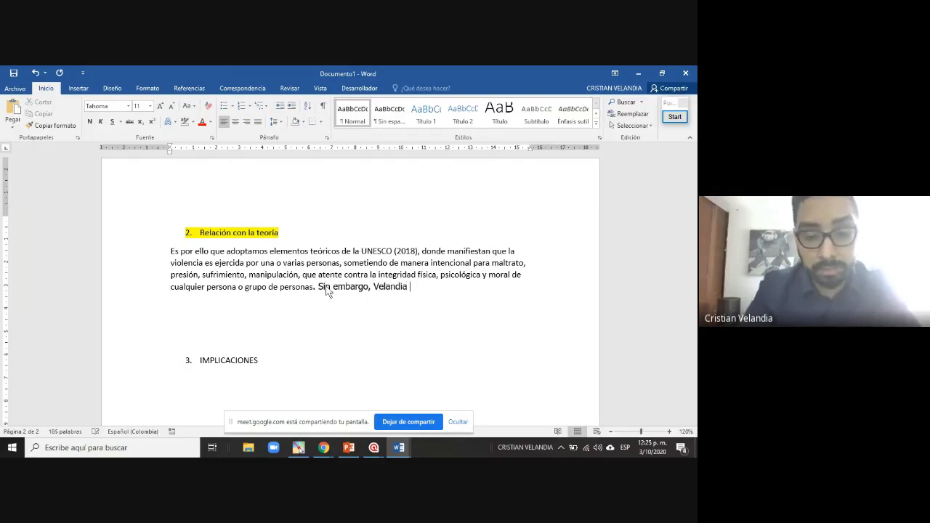
pyautogui.write('(2018)')
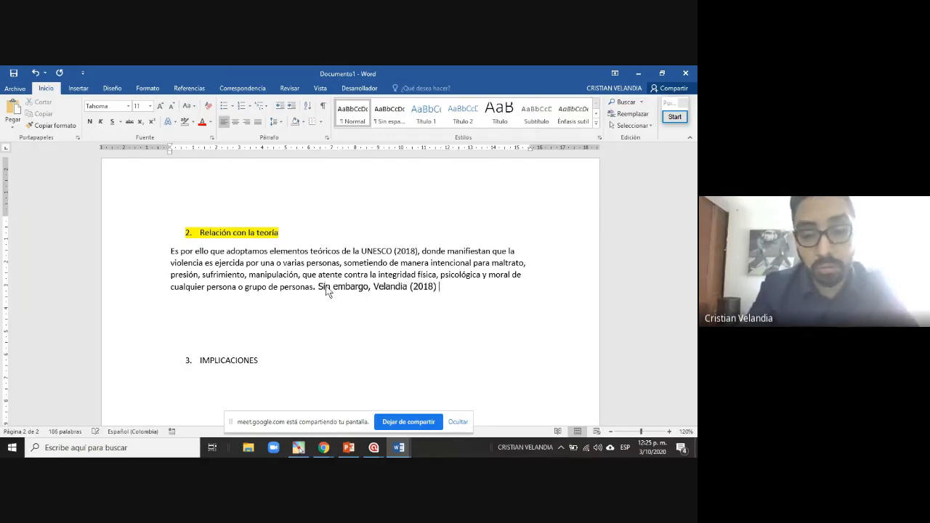
pyautogui.write(' aborda ')
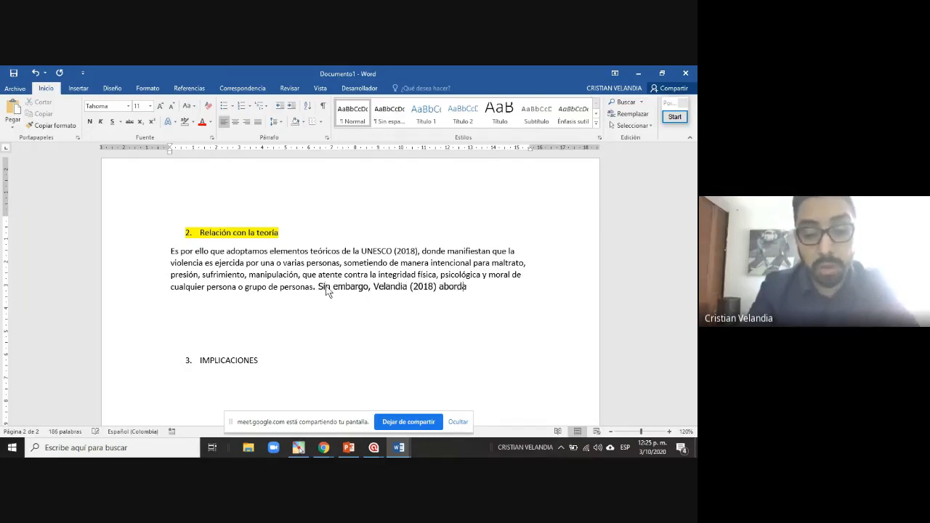
pyautogui.write('la violencia ')
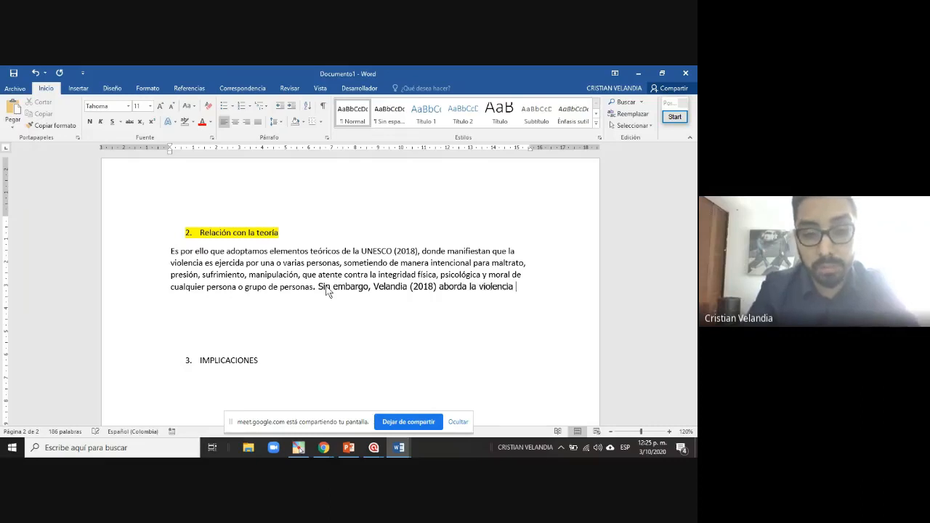
pyautogui.write('como un')
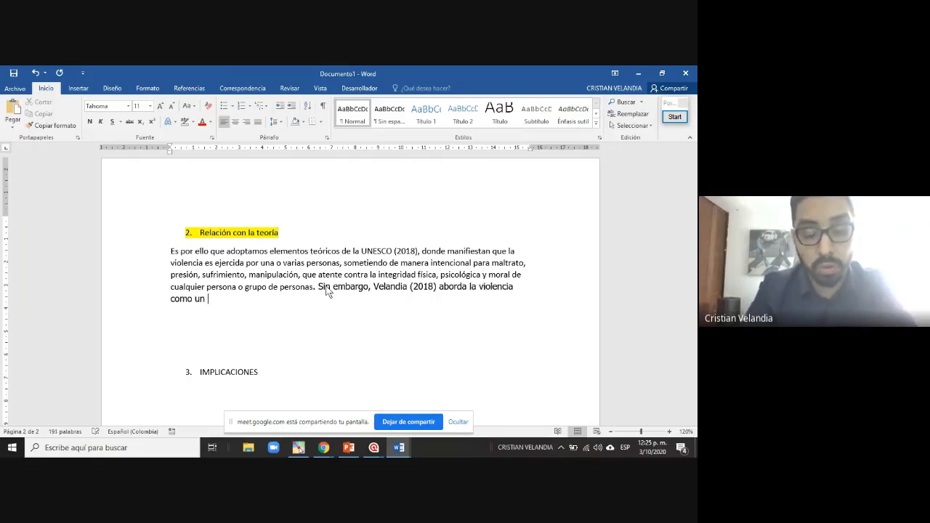
pyautogui.write(' elemento p')
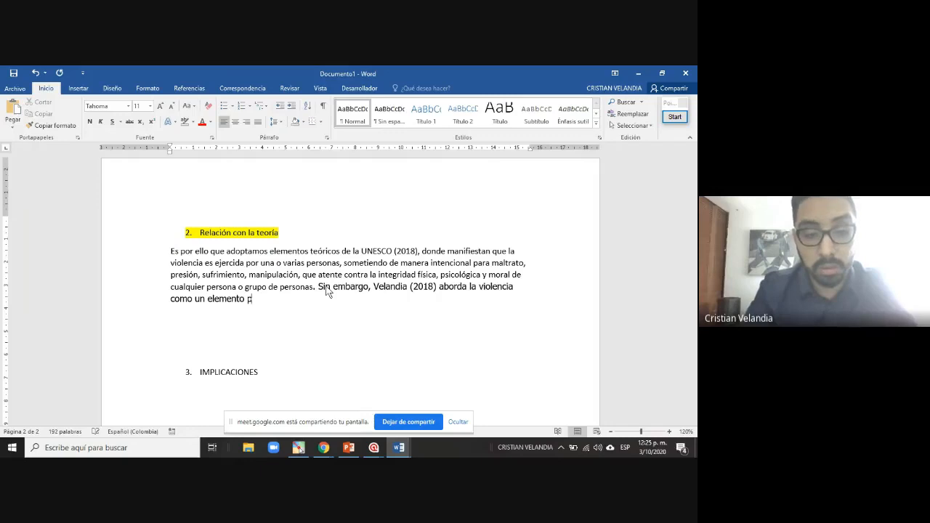
pyautogui.write('edagógico ')
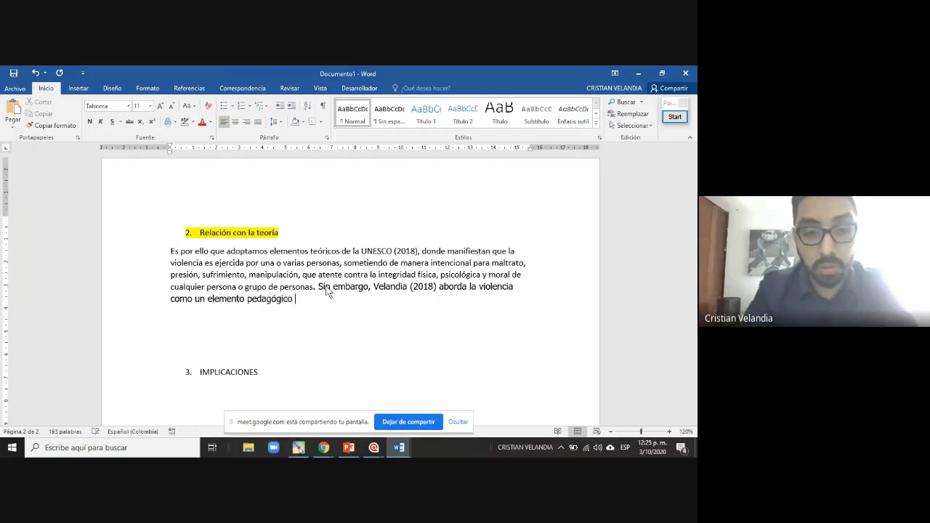
pyautogui.write('que gen')
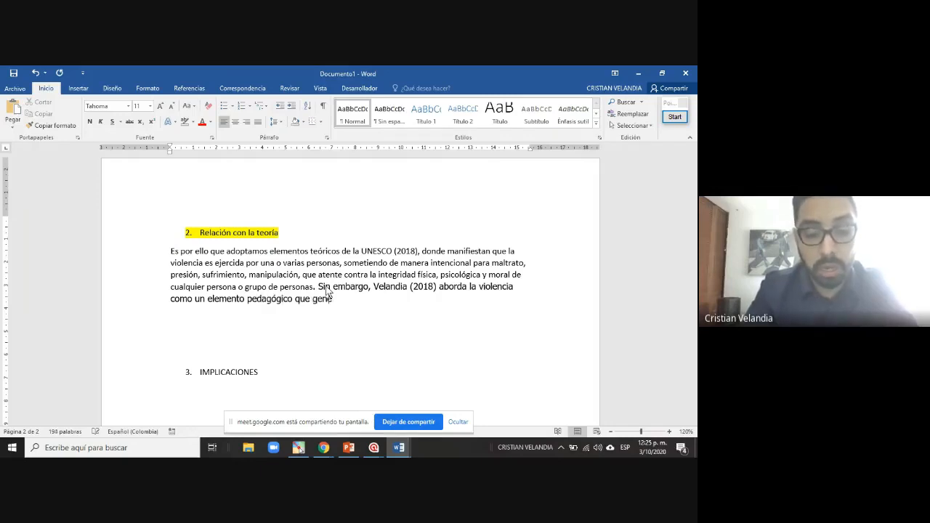
pyautogui.write('era aprendizaje.')
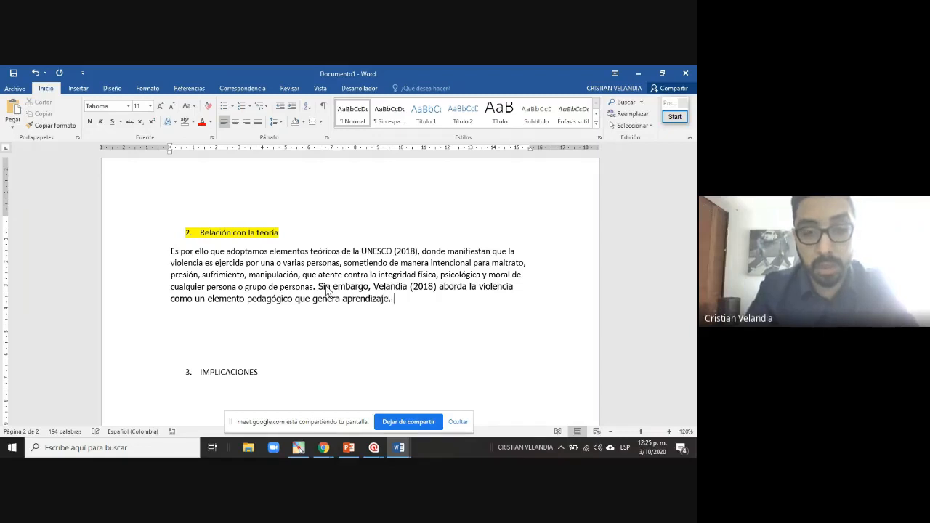
# Replace the final period after "aprendizaje" with ", lo cual es un elemento disrruptivo" to extend the sentence
pyautogui.press('BackSpace')
pyautogui.press('BackSpace')
pyautogui.write(', lo c')
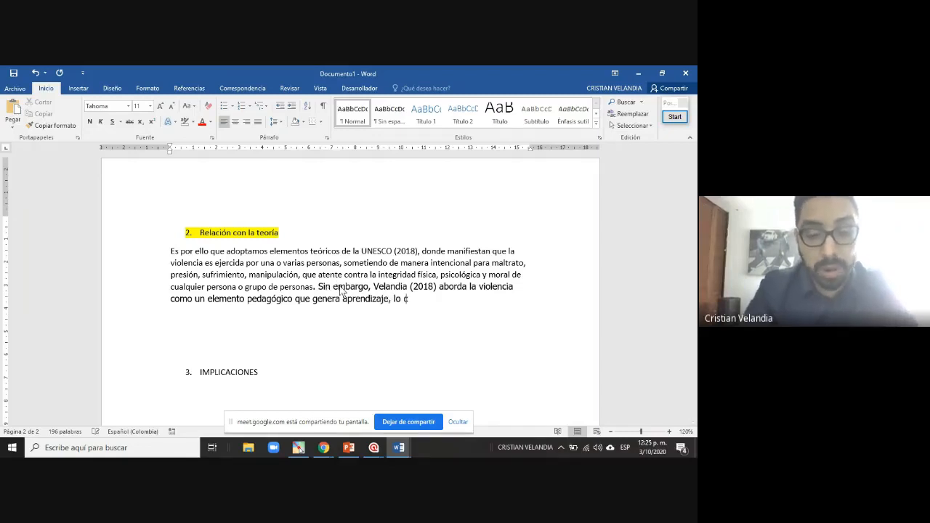
pyautogui.write('ual no')
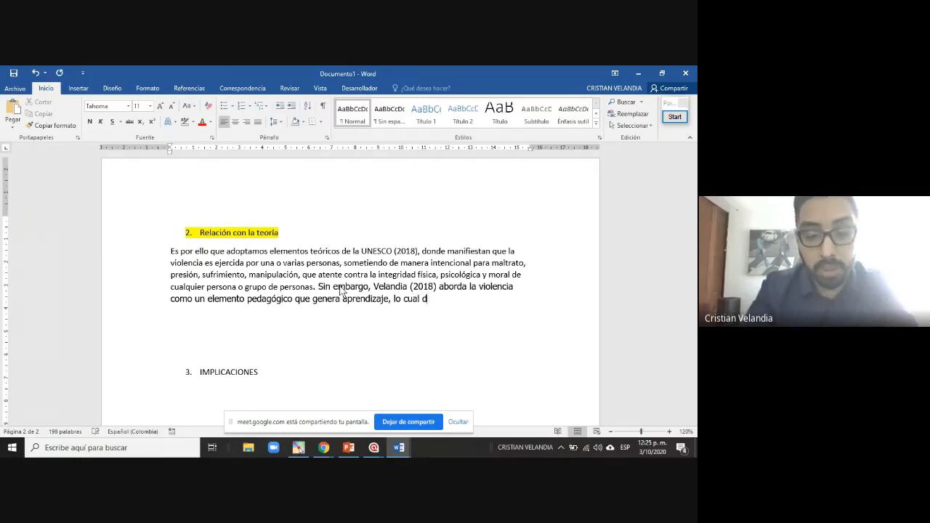
pyautogui.write('isrr')
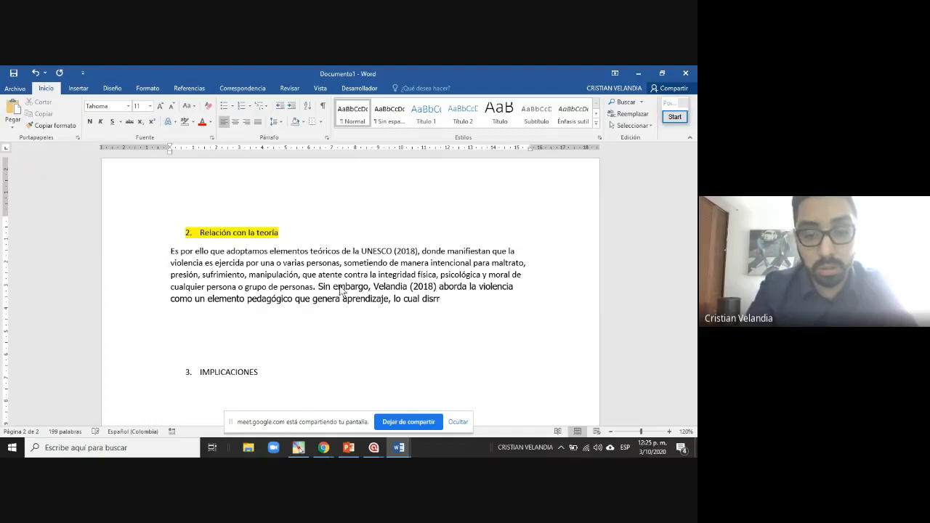
pyautogui.press('BackSpace')
pyautogui.press('BackSpace')
pyautogui.press('BackSpace')
pyautogui.press('BackSpace')
pyautogui.press('BackSpace')
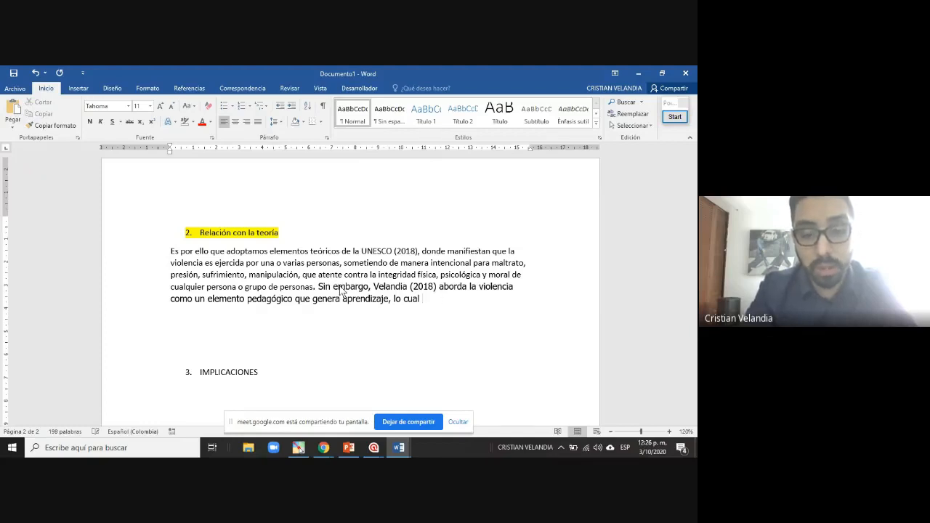
pyautogui.write('es un elemento d')
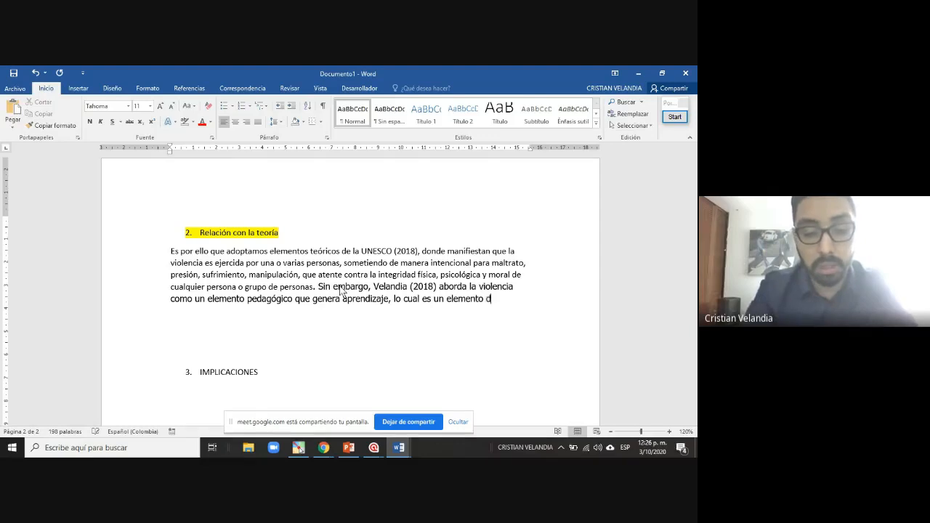
pyautogui.write('isrruptivo pa')
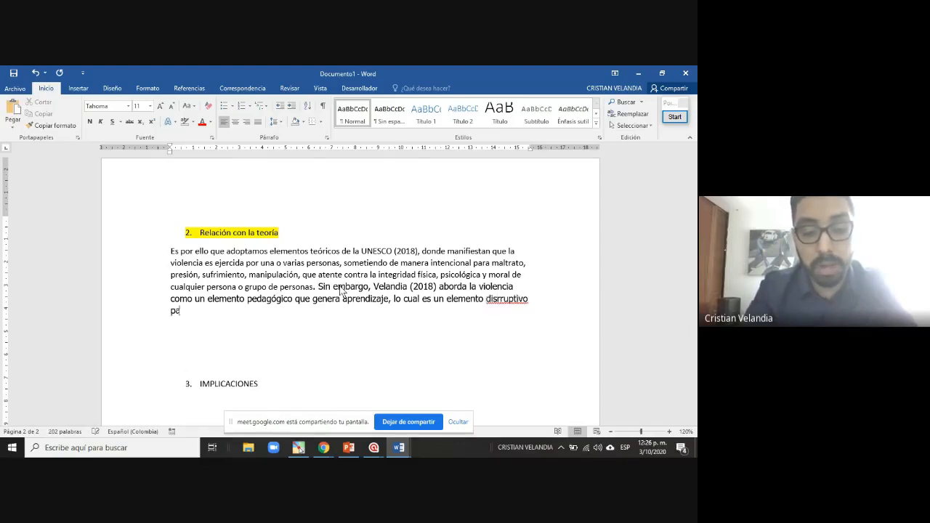
# Finish the sentence about the disruptive element with "para el estudio."
pyautogui.write('ra nuestro')
pyautogui.press('BackSpace')
pyautogui.press('BackSpace')
pyautogui.press('BackSpace')
pyautogui.press('BackSpace')
pyautogui.press('BackSpace')
pyautogui.press('BackSpace')
pyautogui.press('BackSpace')
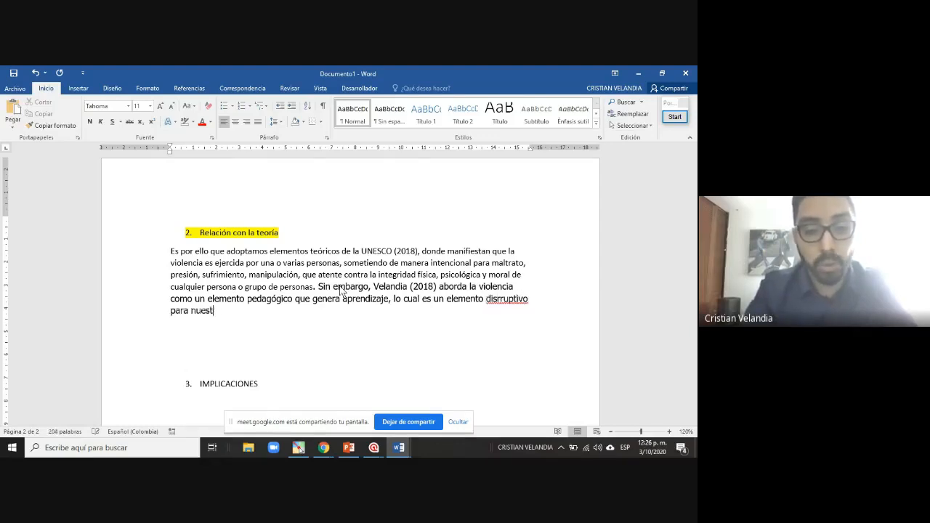
pyautogui.write('el estudi')
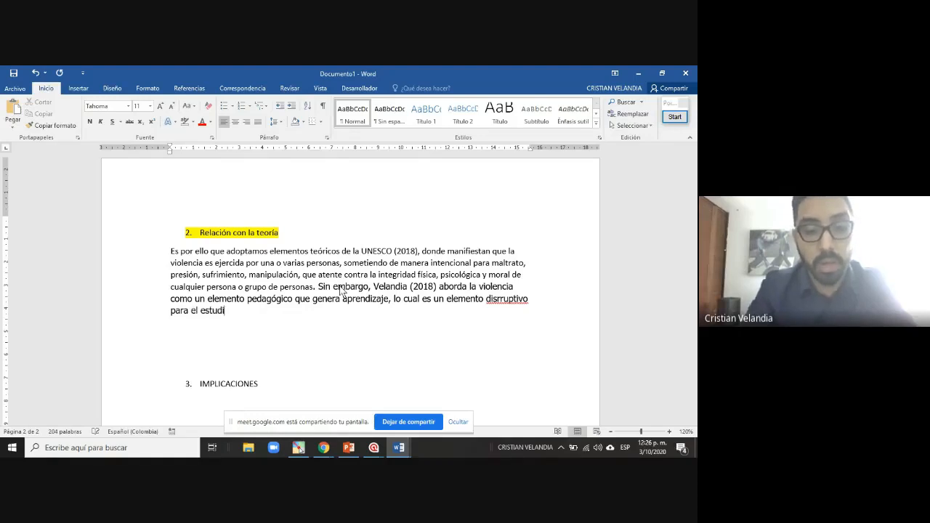
pyautogui.write('o.')
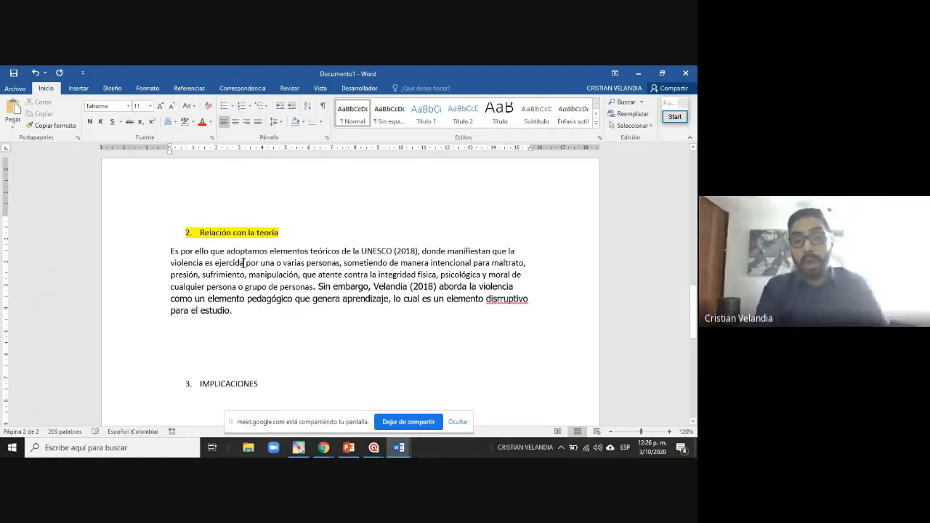
# Highlight the UNESCO (2018) sentence in green and the contrasting "Sin embargo" sentence in red
pyautogui.moveTo(169, 252); pyautogui.dragTo(325, 317)
pyautogui.click(193, 121)
pyautogui.click(203, 137)
pyautogui.click(192, 121)
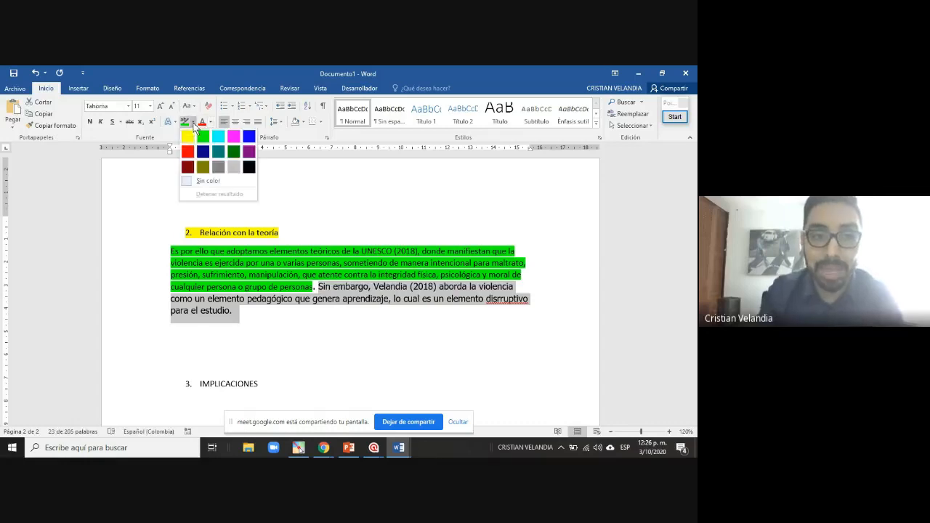
pyautogui.click(189, 152)
pyautogui.click(376, 311)
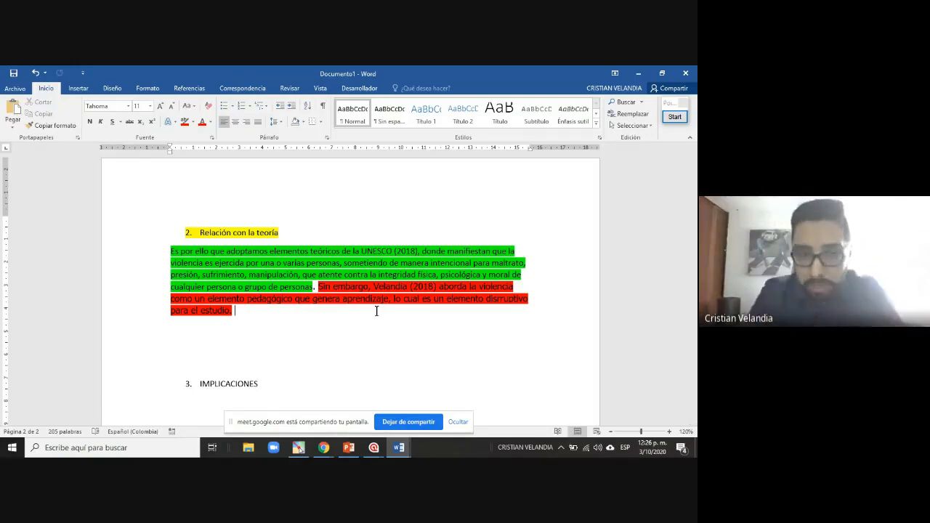
# Delete the extra blank lines above the IMPLICACIONES heading and start an unnumbered paragraph directly below it
pyautogui.scroll(11, 376, 311)
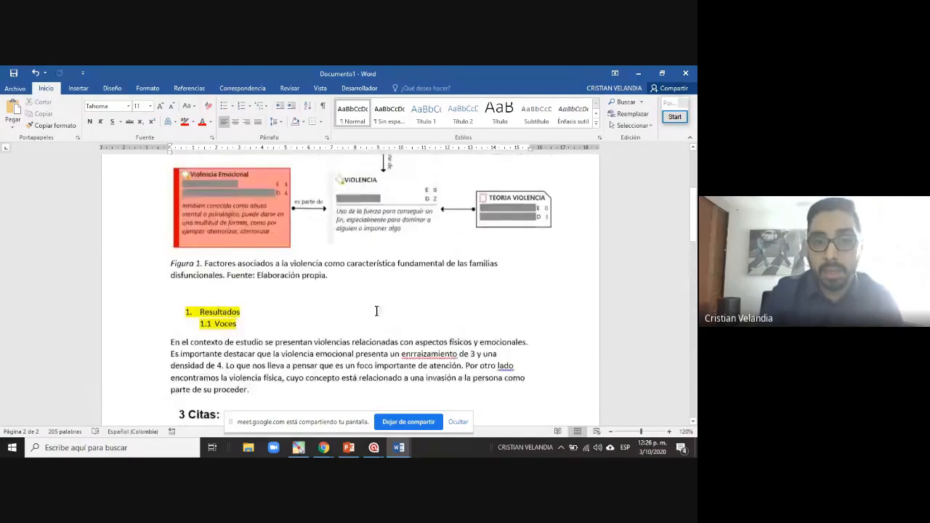
pyautogui.scroll(-10, 277, 336)
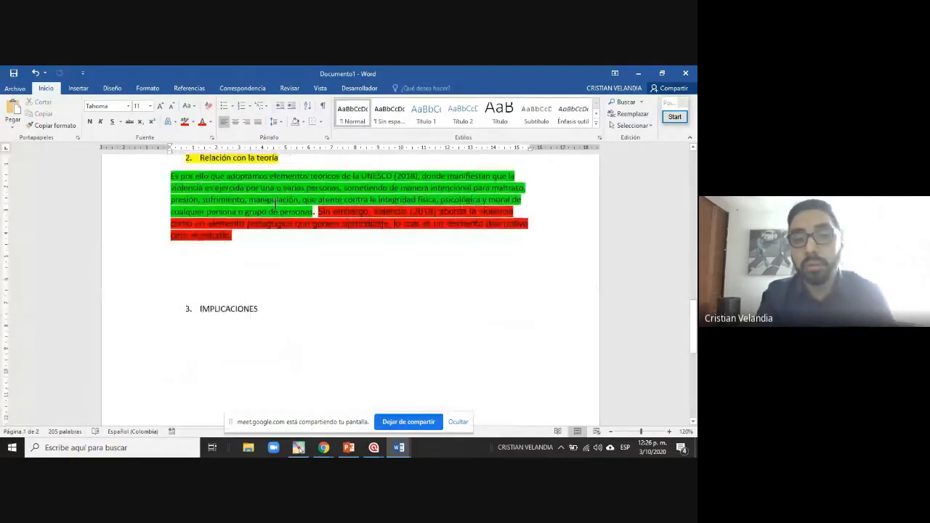
pyautogui.click(194, 260)
pyautogui.press('Delete')
pyautogui.press('Delete')
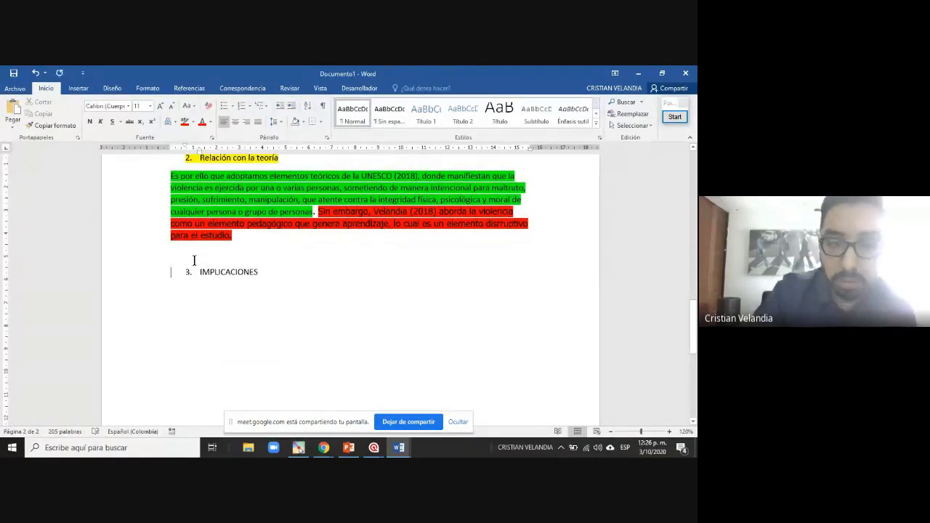
pyautogui.click(270, 276)
pyautogui.press('Return')
pyautogui.press('Return')
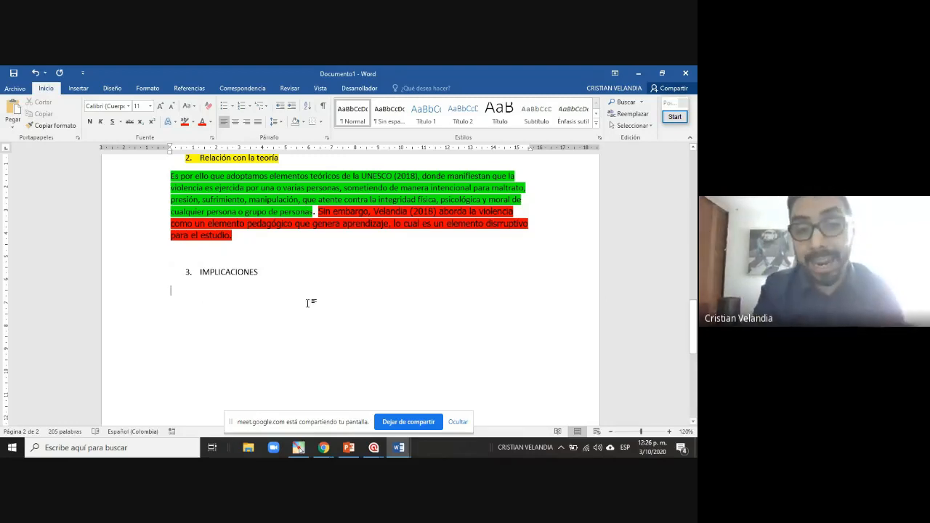
# Review the research question above the violence network figure
pyautogui.scroll(15, 335, 283)
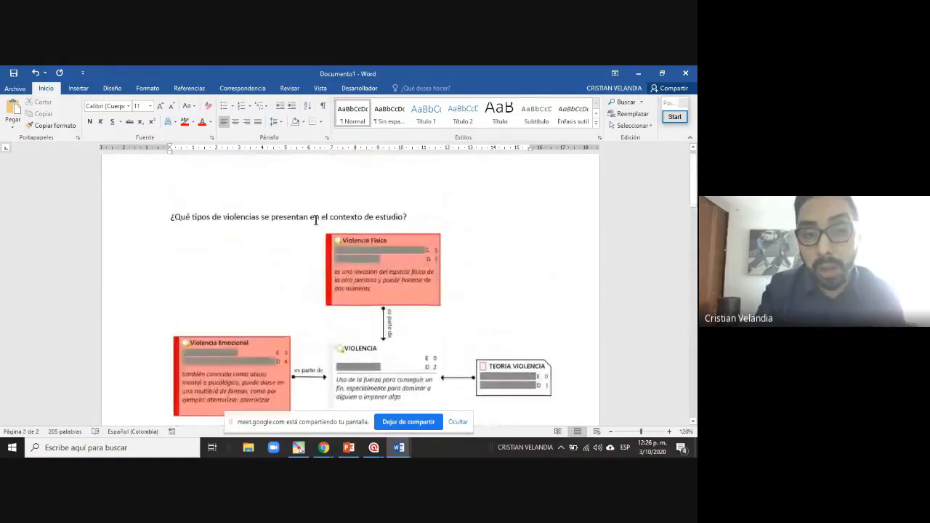
pyautogui.click(138, 218)
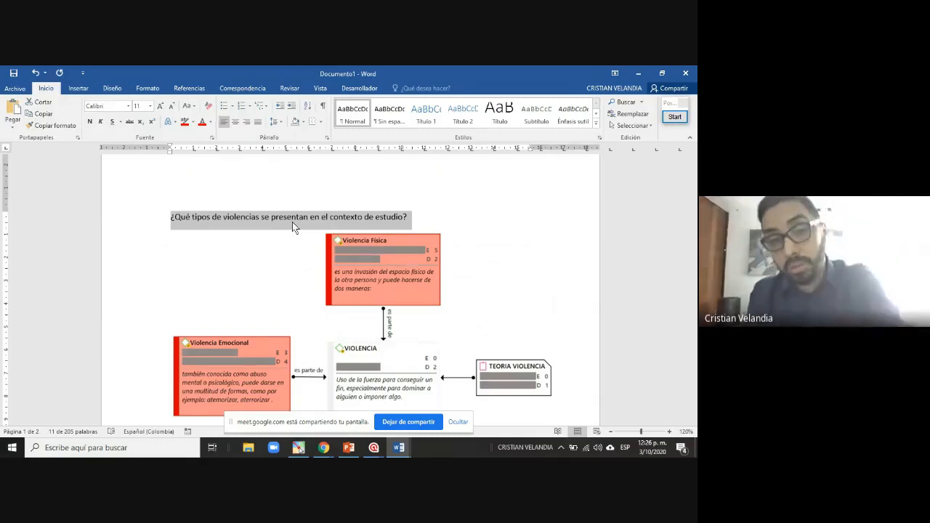
pyautogui.click(292, 222)
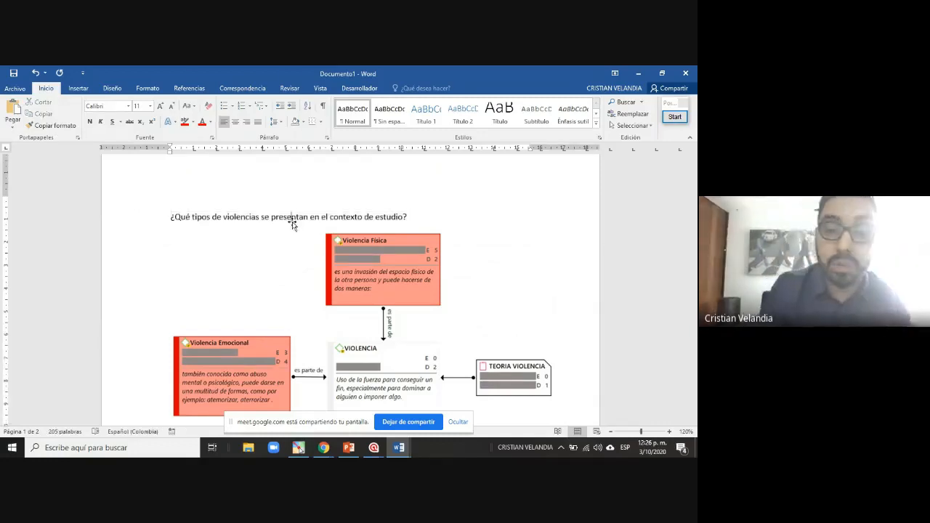
pyautogui.scroll(-15, 292, 221)
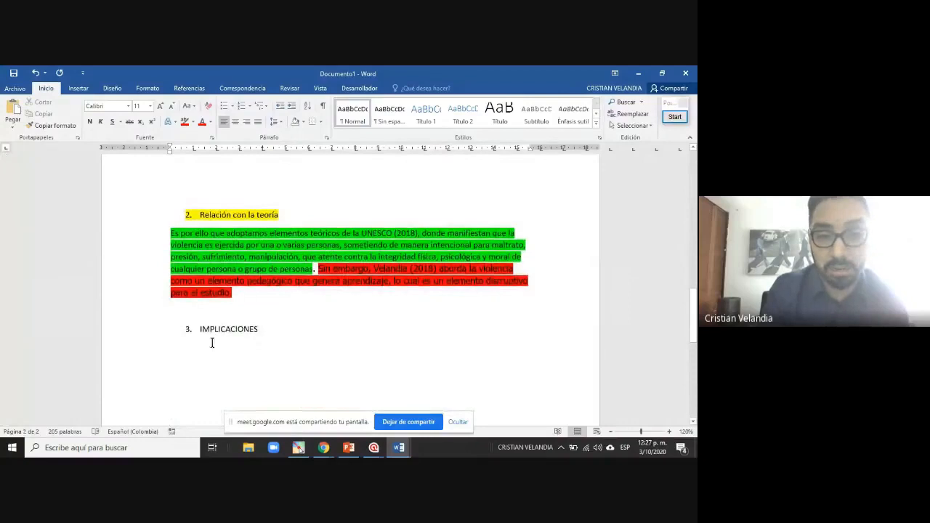
# Start the paragraph under the IMPLICACIONES heading with "Esto implica que se debe generar un trabajo educactivo y pedagógico para"
pyautogui.click(200, 354)
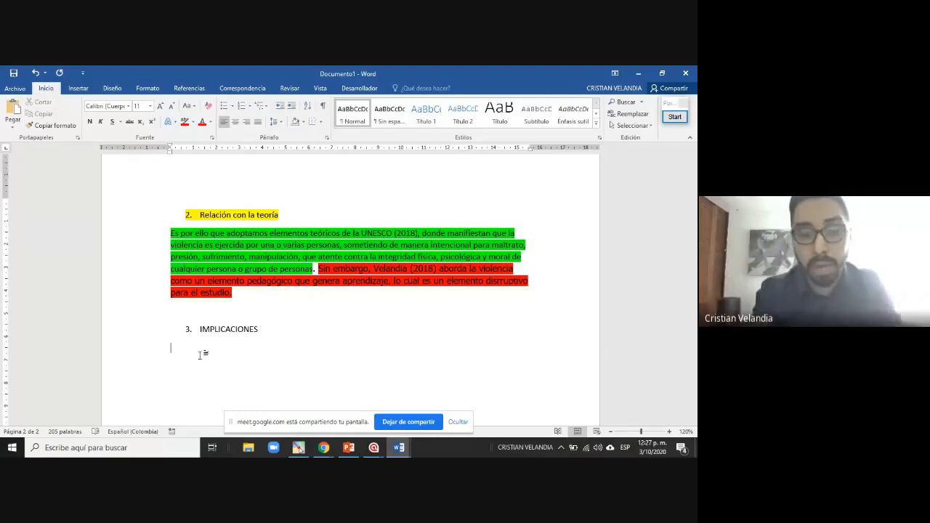
pyautogui.write('Esto impli')
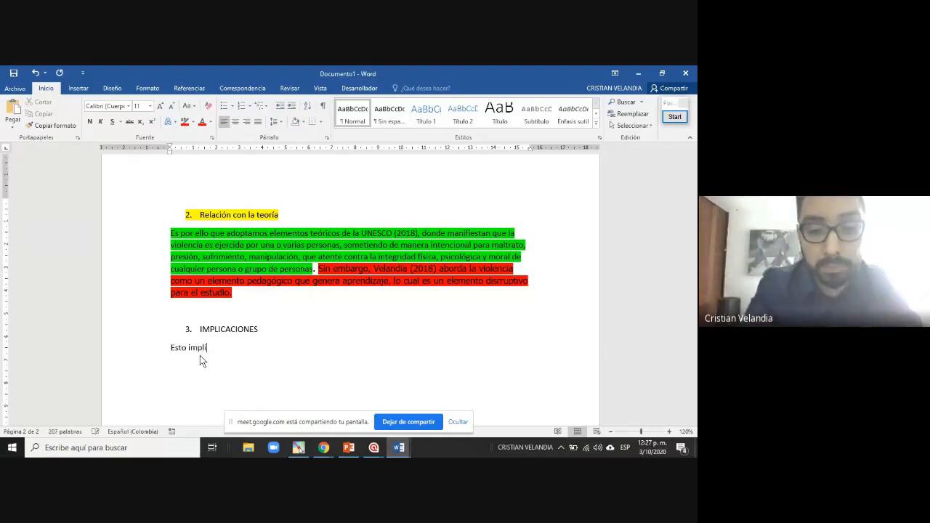
pyautogui.write('ca que se ')
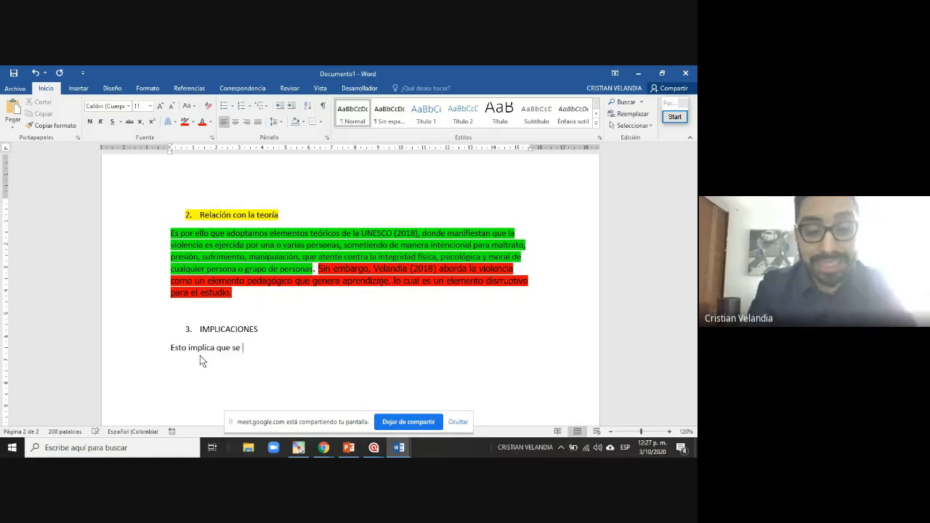
pyautogui.write('debe generar un trabajo')
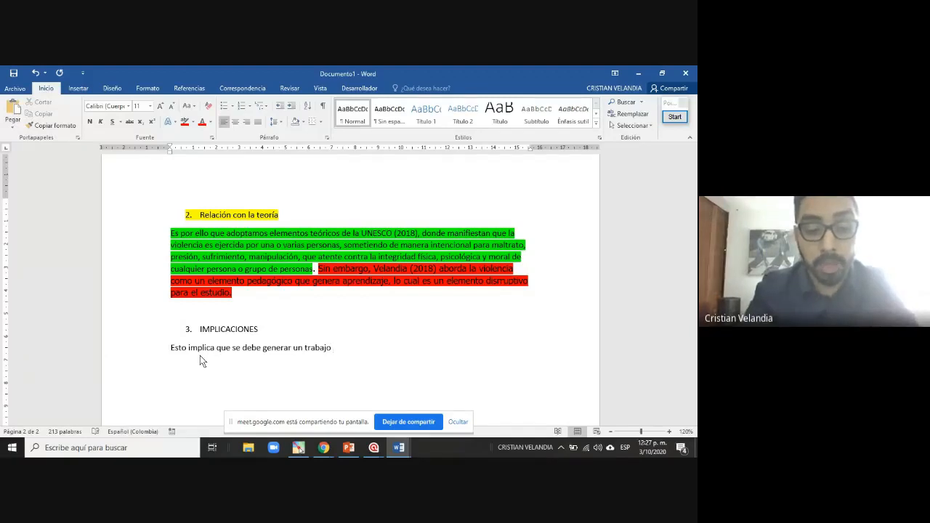
pyautogui.write('educactiv')
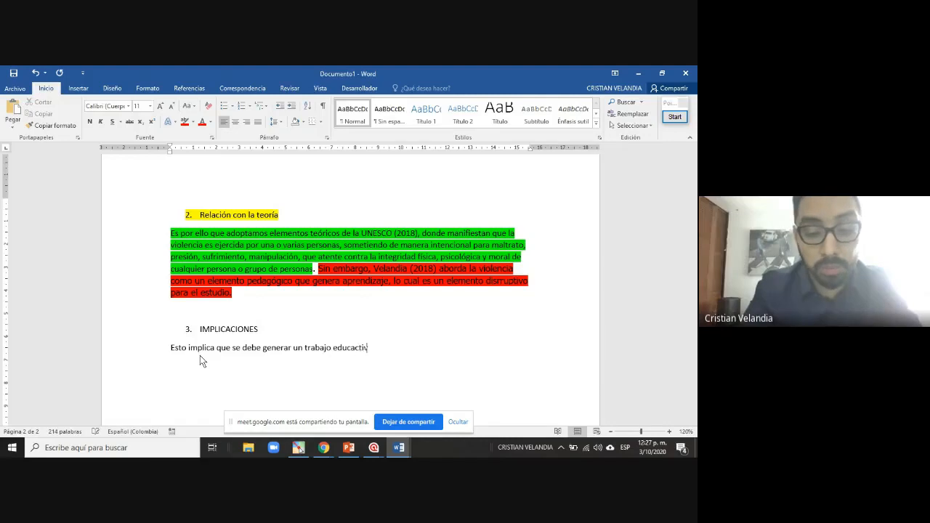
pyautogui.write('o y pedagóg')
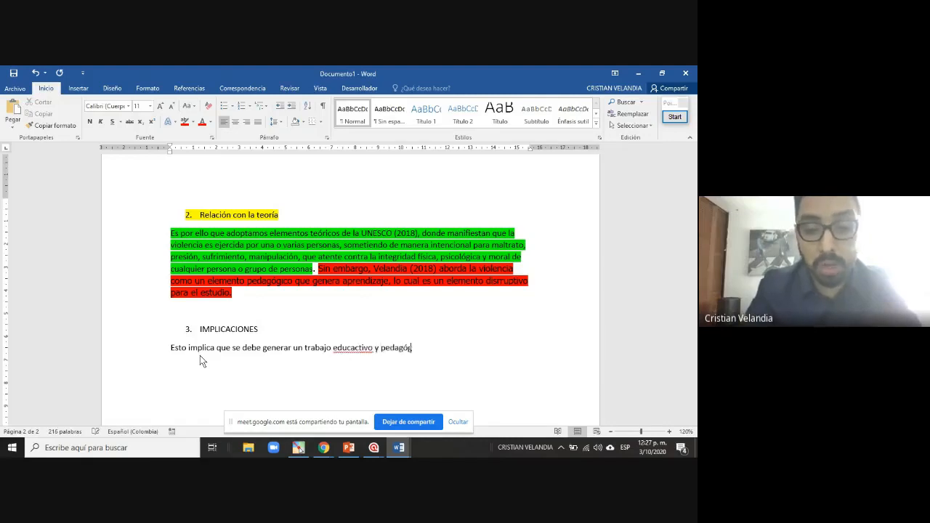
pyautogui.write('ico para qu')
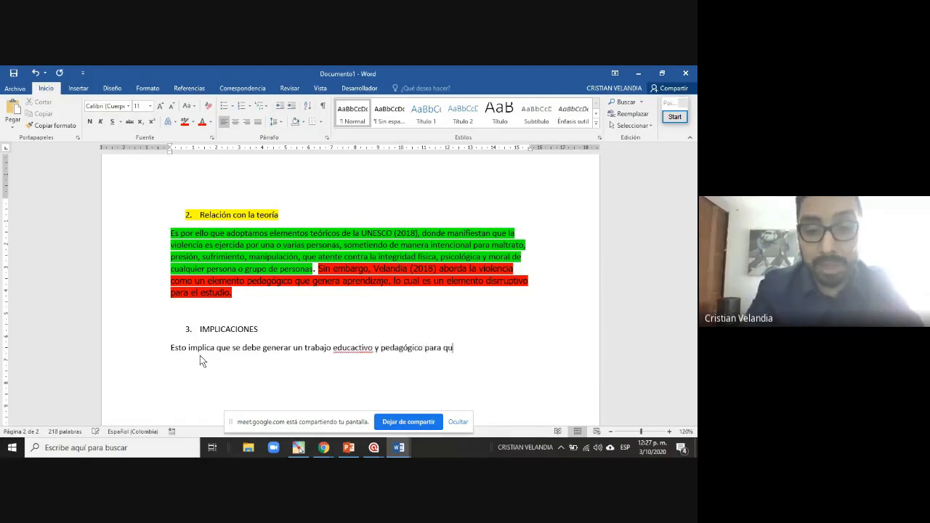
pyautogui.press('BackSpace')
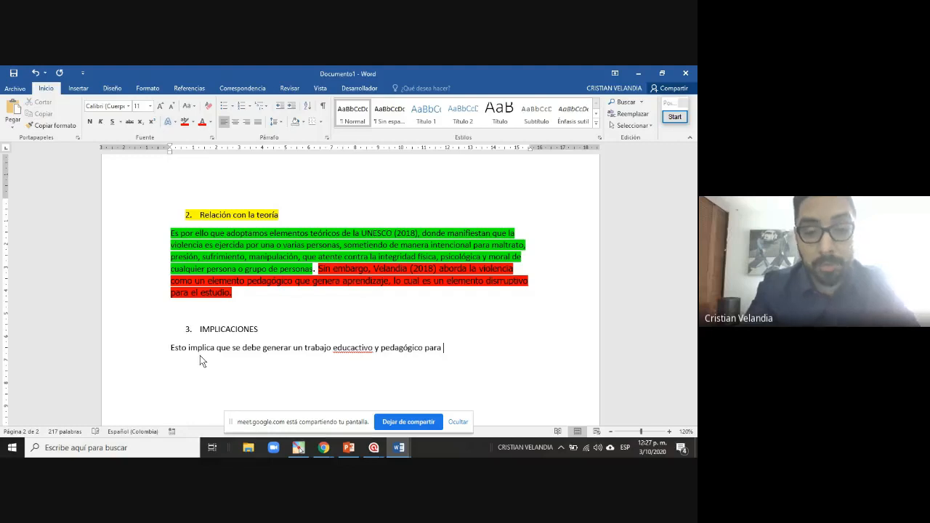
# Continue the implications sentence with "generar un vinculo fuerte entre la familia y la escuea,"
pyautogui.write('genera')
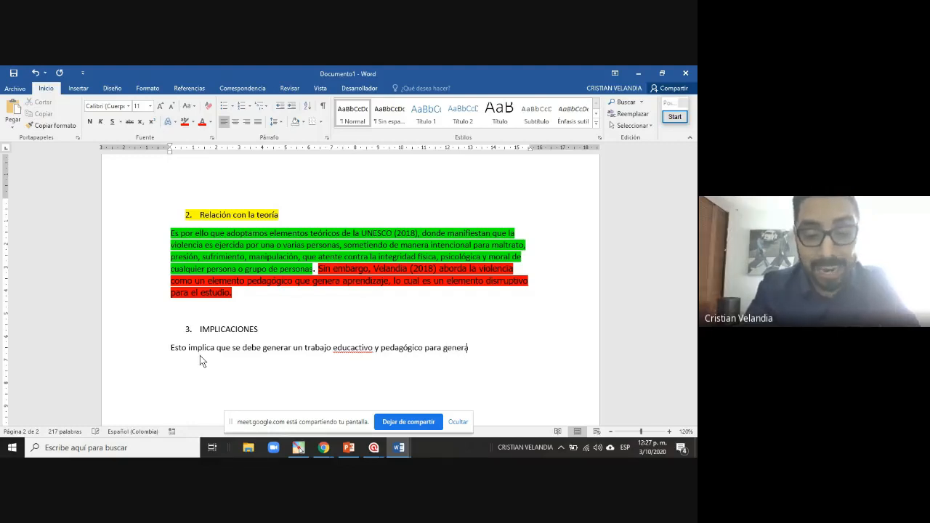
pyautogui.write('r un vinculo ')
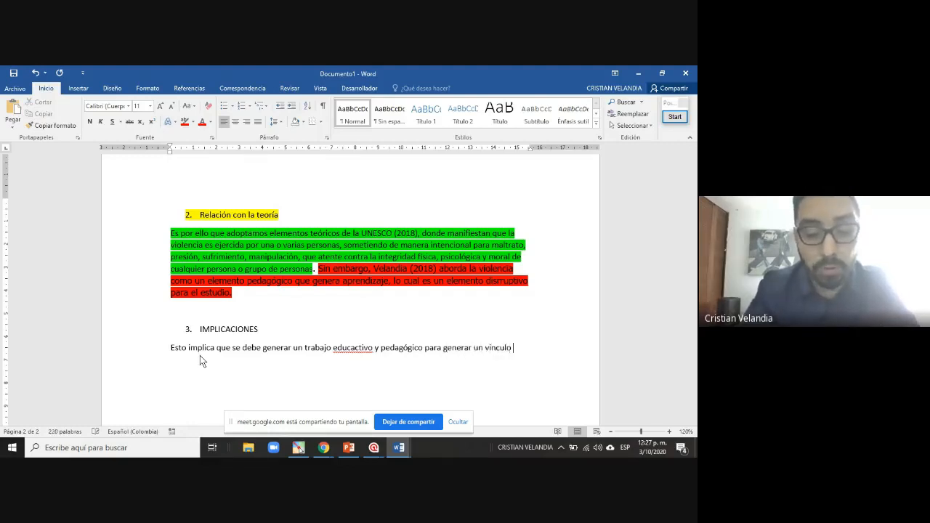
pyautogui.write('fuerte entre la ')
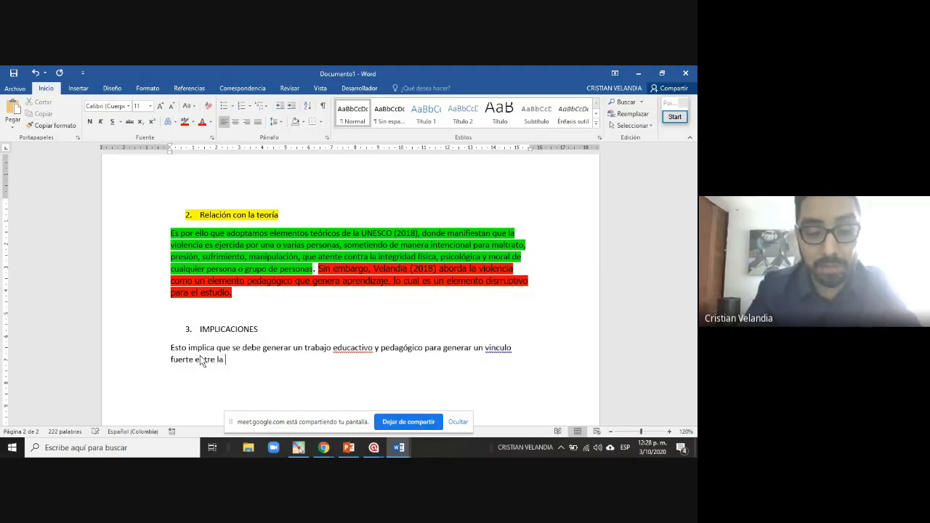
pyautogui.write('familia y la es')
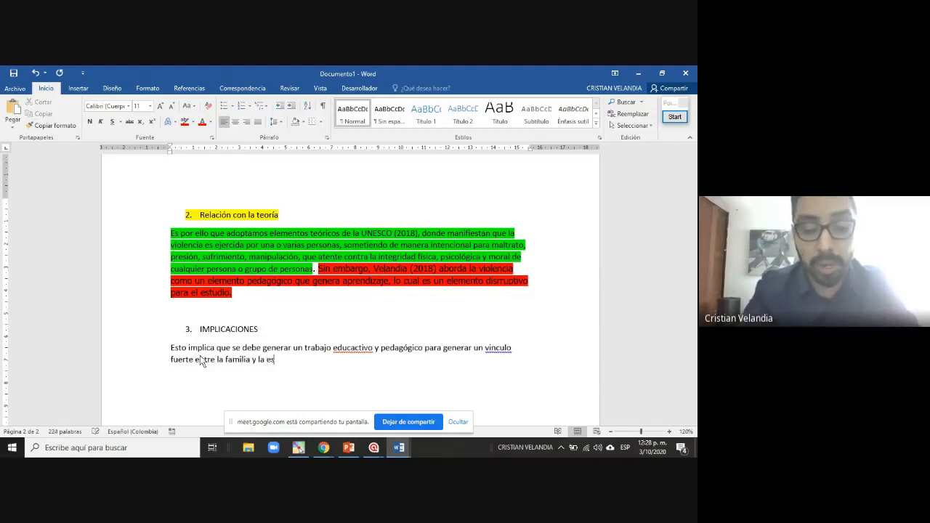
pyautogui.write('cuea, que co')
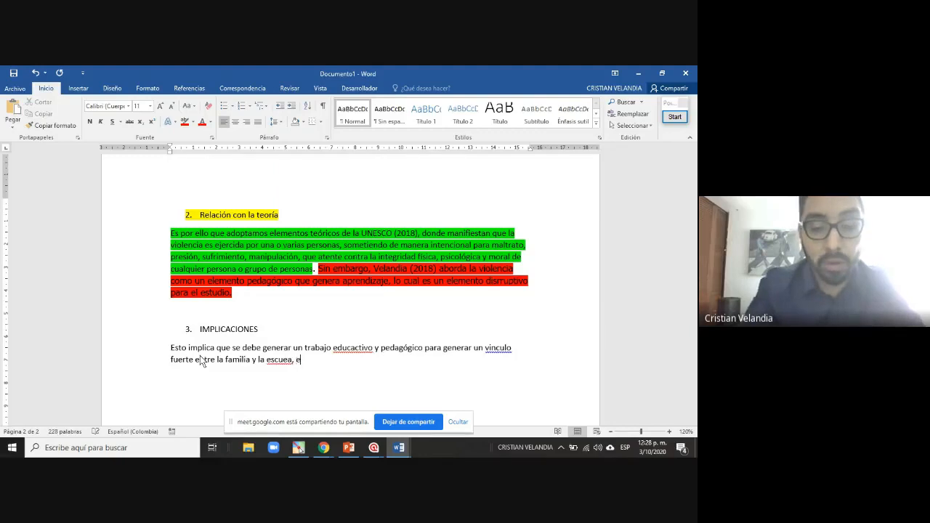
# Finish the implications sentence with "que conlleve a analizar permantemente los riesgos que existen en términos de vinculo familiar."
pyautogui.write('nlleve a')
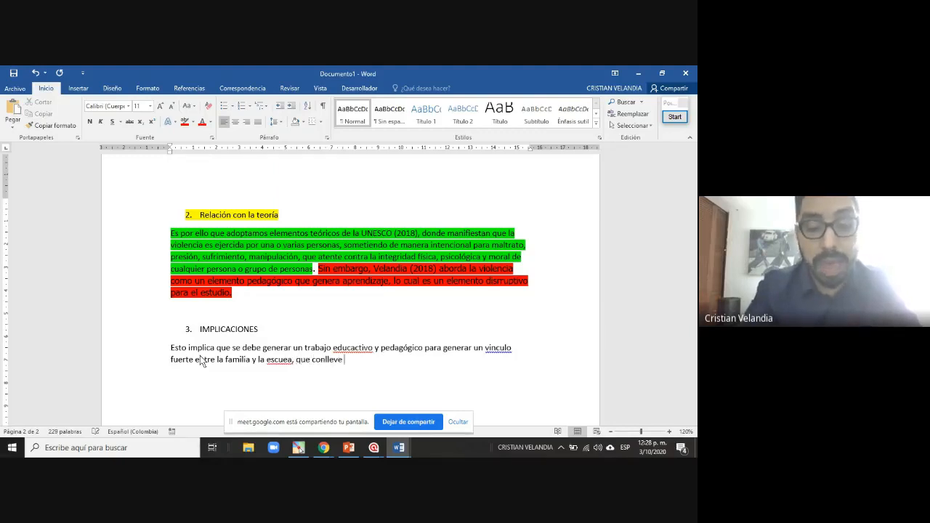
pyautogui.write(' analiza')
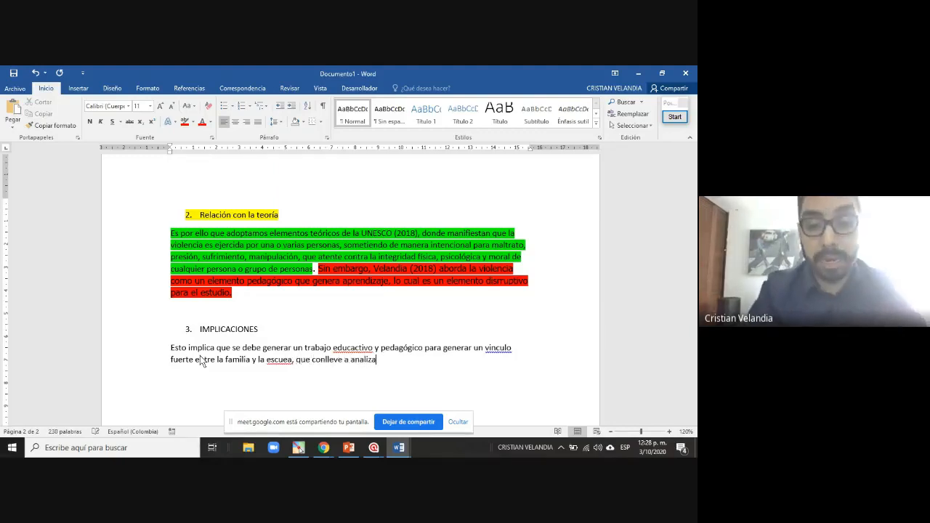
pyautogui.write('r perman')
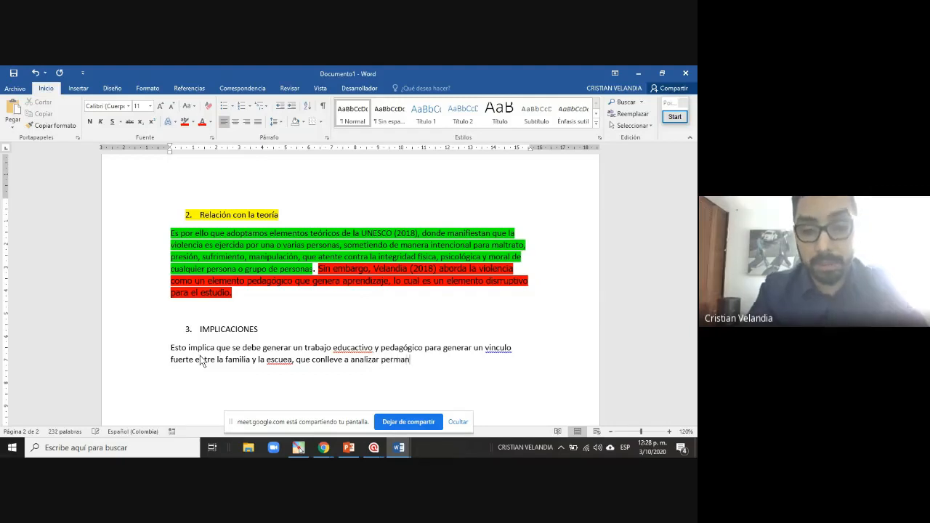
pyautogui.write('entemente los r')
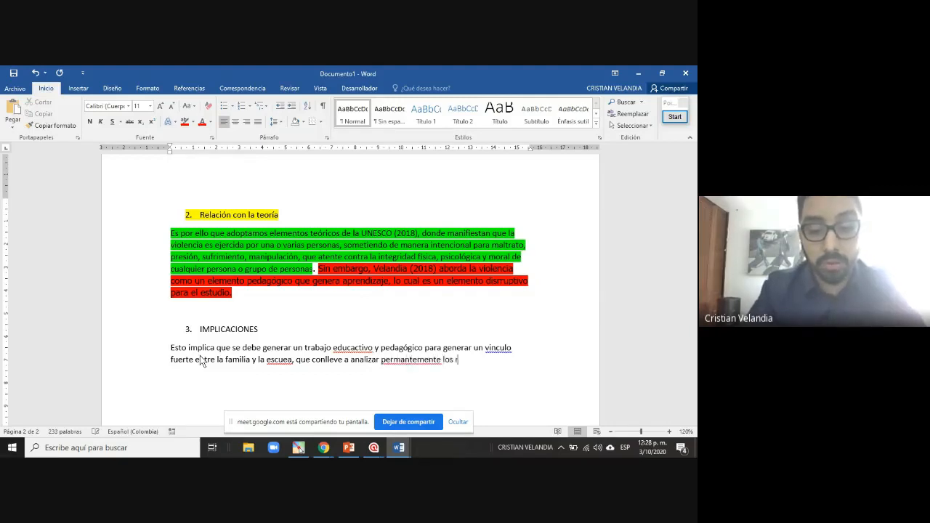
pyautogui.write('iesgos qu')
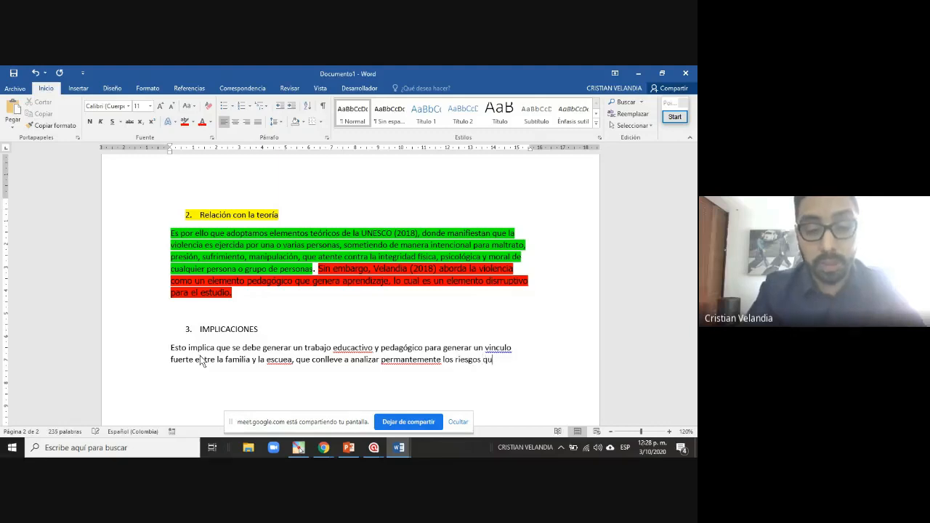
pyautogui.write('e existen ')
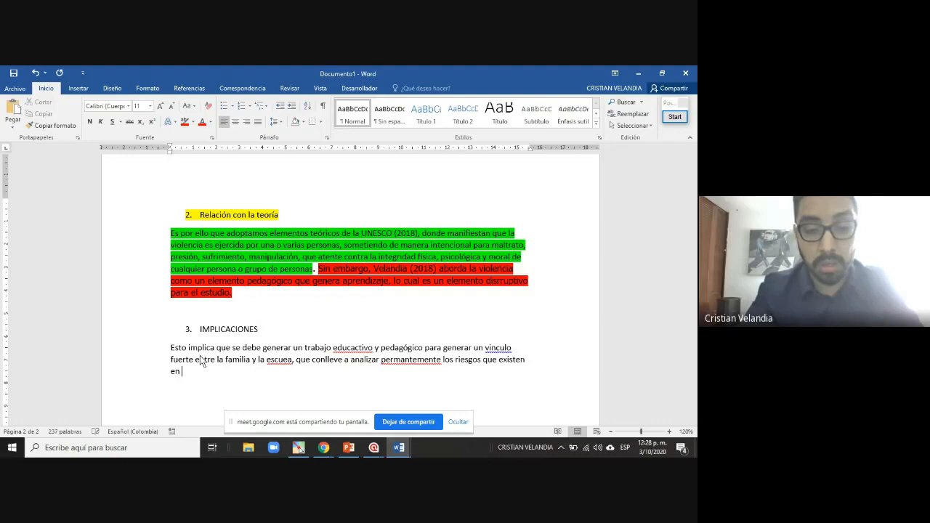
pyautogui.write('en términos')
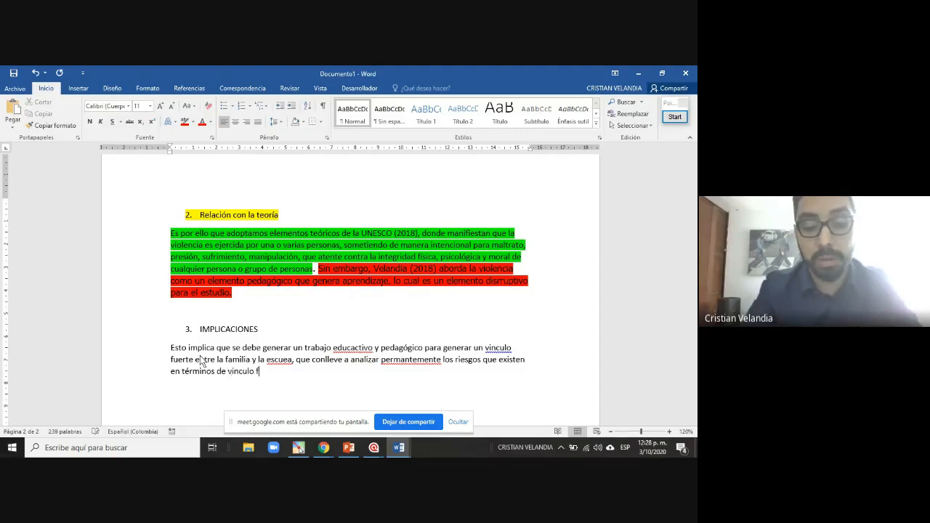
pyautogui.write('de vinculo familiar.')
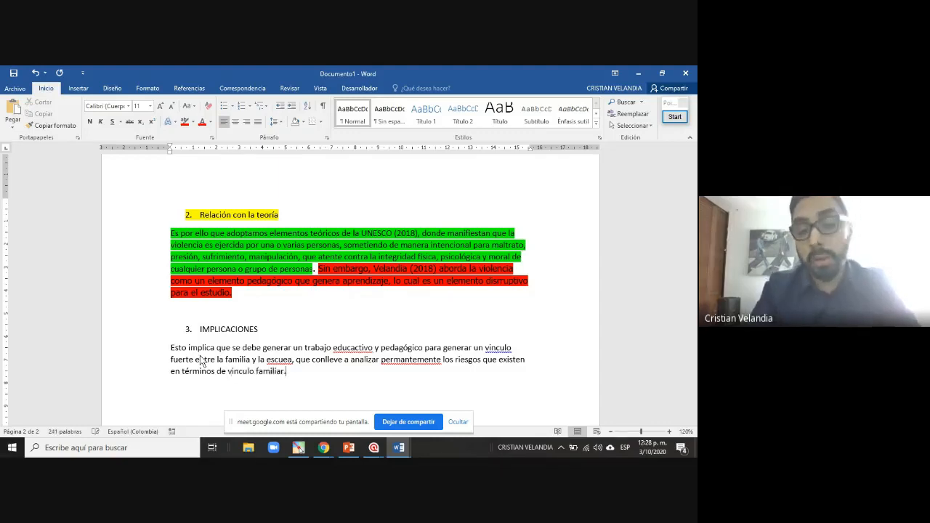
# Apply the spelling suggestions "educativo", "escuela" and, before "familiar", "vínculo" in the implications paragraph
pyautogui.rightClick(345, 349)
pyautogui.click(392, 361)
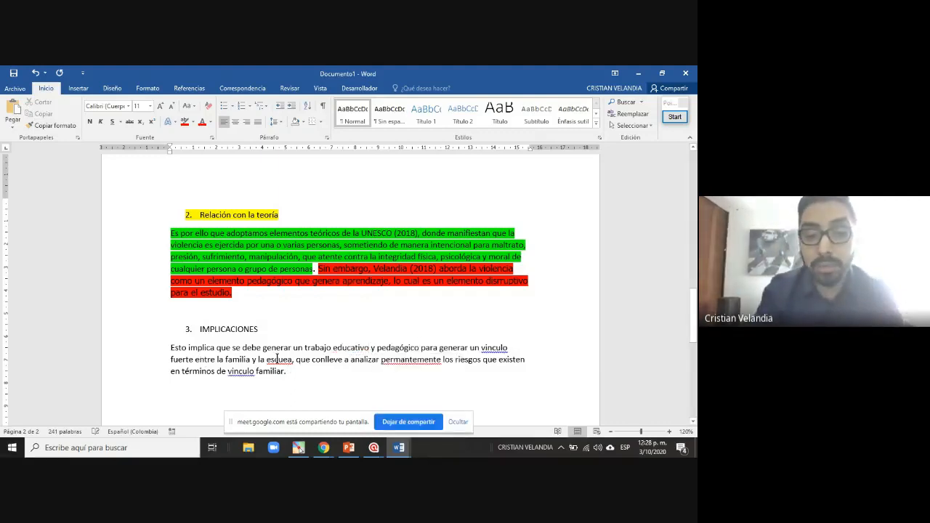
pyautogui.rightClick(279, 360)
pyautogui.click(320, 258)
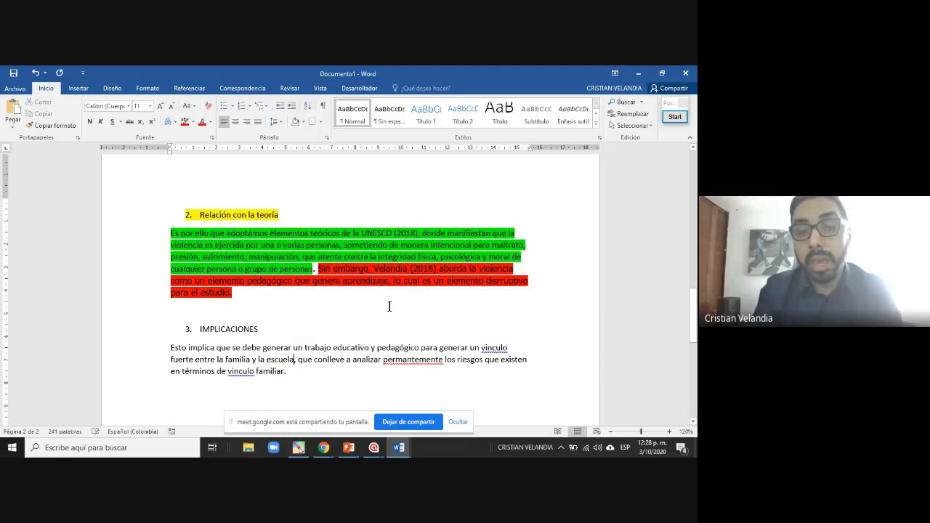
pyautogui.rightClick(420, 359)
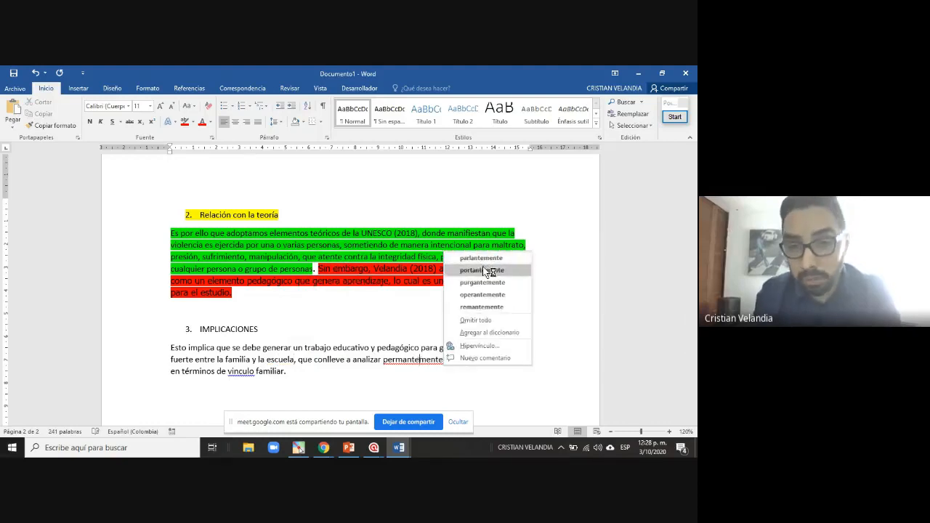
pyautogui.click(418, 361)
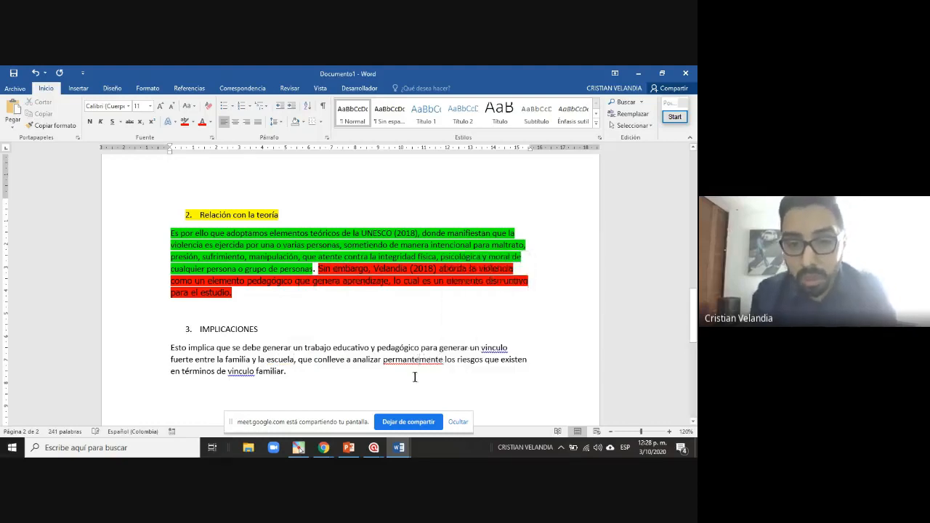
pyautogui.rightClick(243, 373)
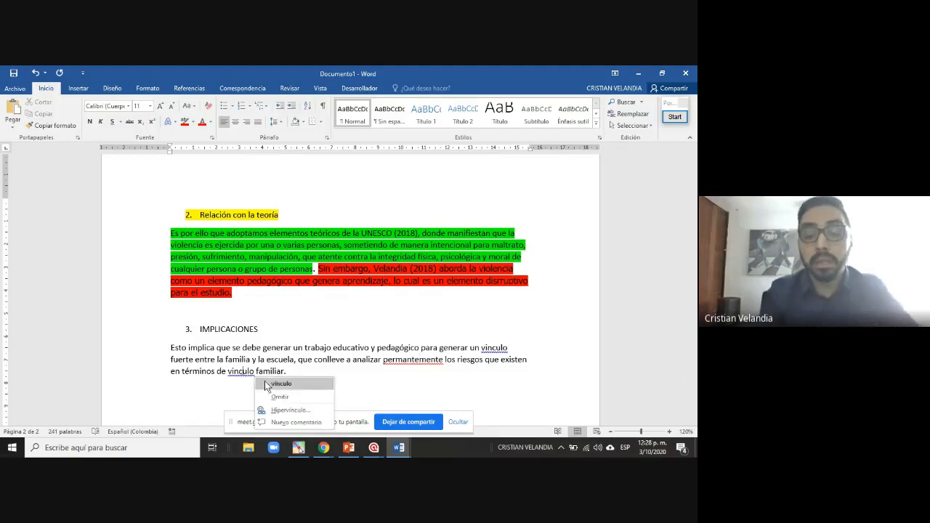
pyautogui.click(268, 384)
pyautogui.click(367, 385)
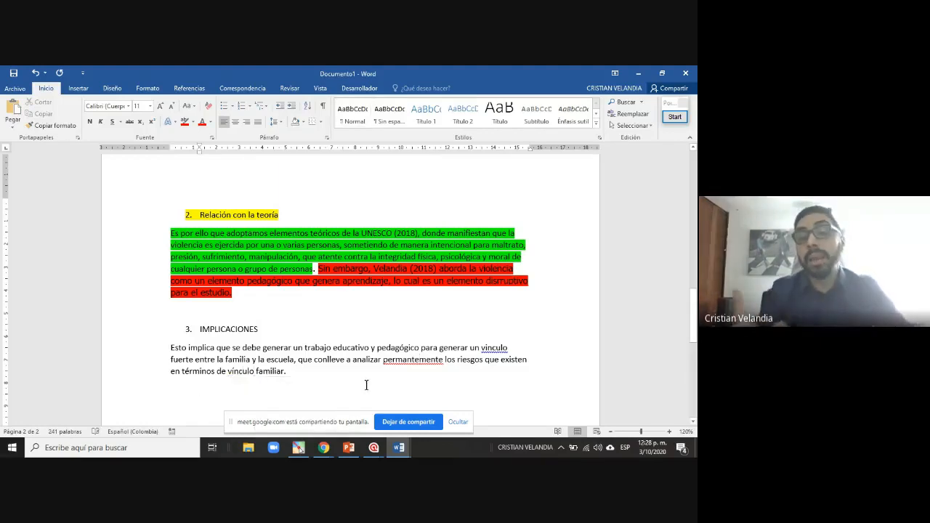
# Add the word "Pedagógicas" to the end of the IMPLICACIONES heading
pyautogui.scroll(-1, 366, 385)
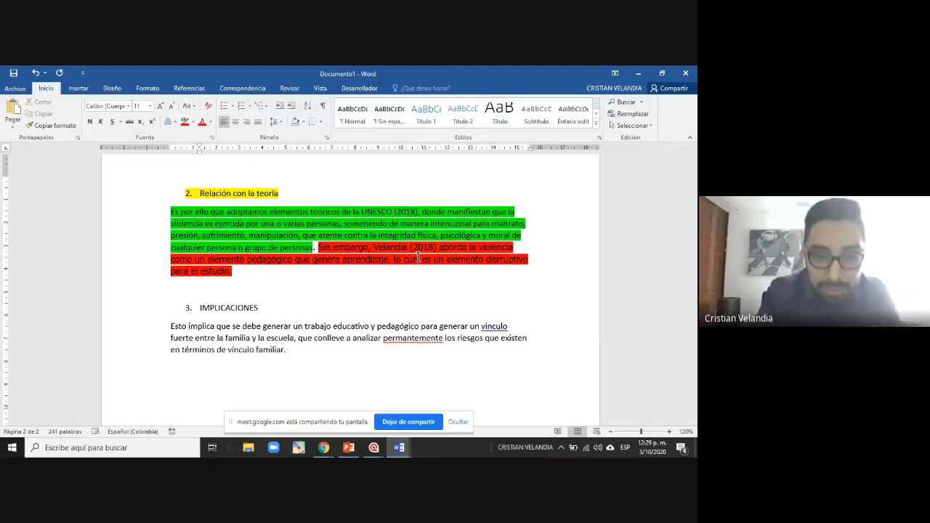
pyautogui.click(259, 308)
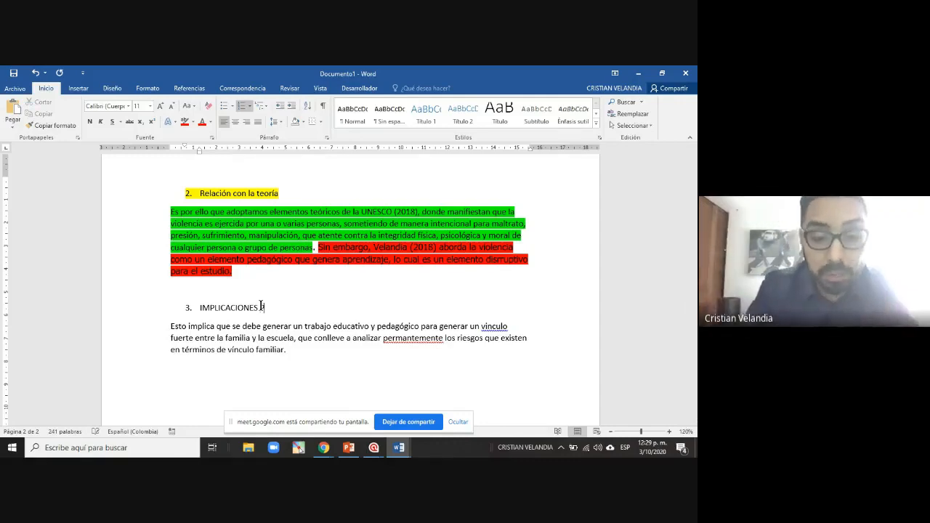
pyautogui.write('edagógicas')
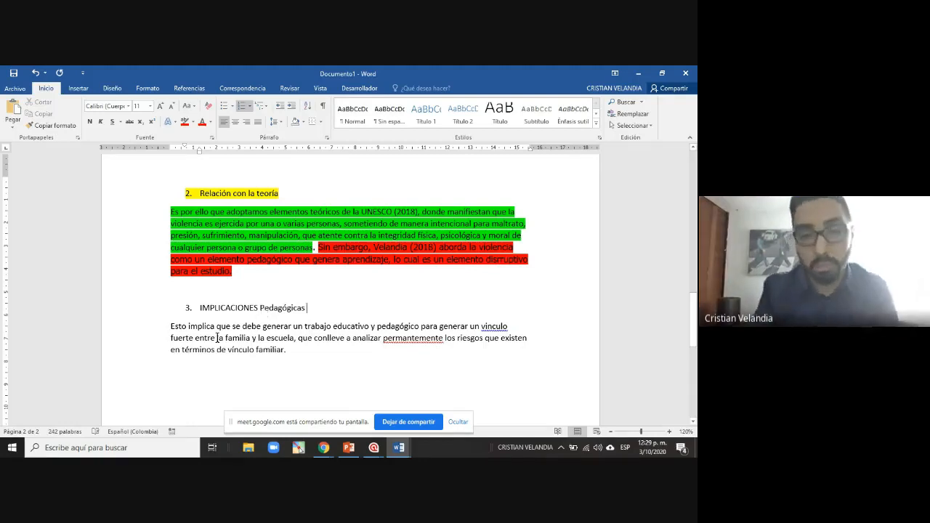
pyautogui.click(146, 311)
pyautogui.click(243, 308)
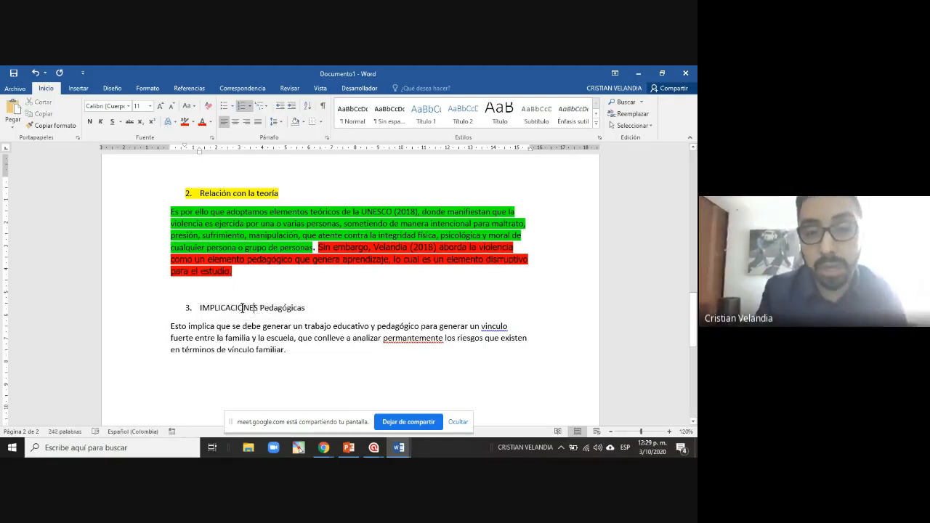
# Highlight the "IMPLICACIONES Pedagógicas" heading in yellow
pyautogui.doubleClick(240, 307)
pyautogui.click(314, 339)
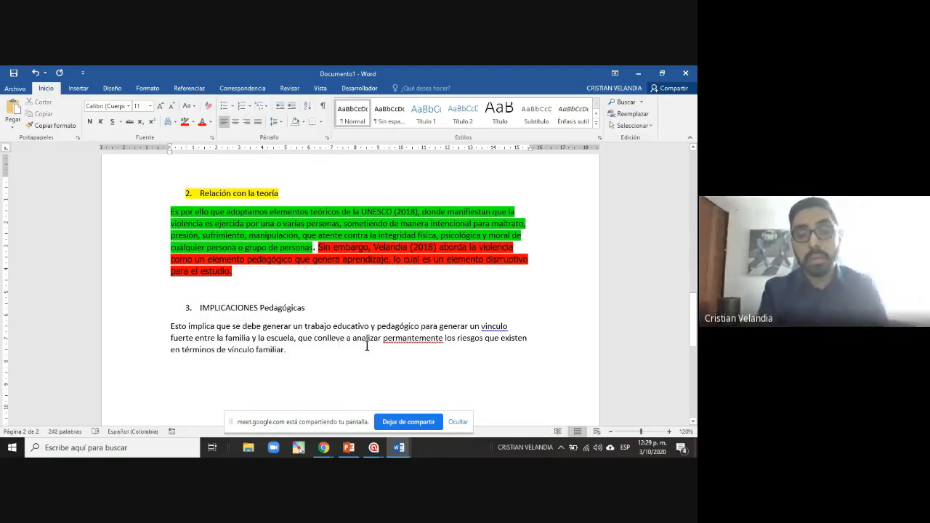
pyautogui.click(145, 305)
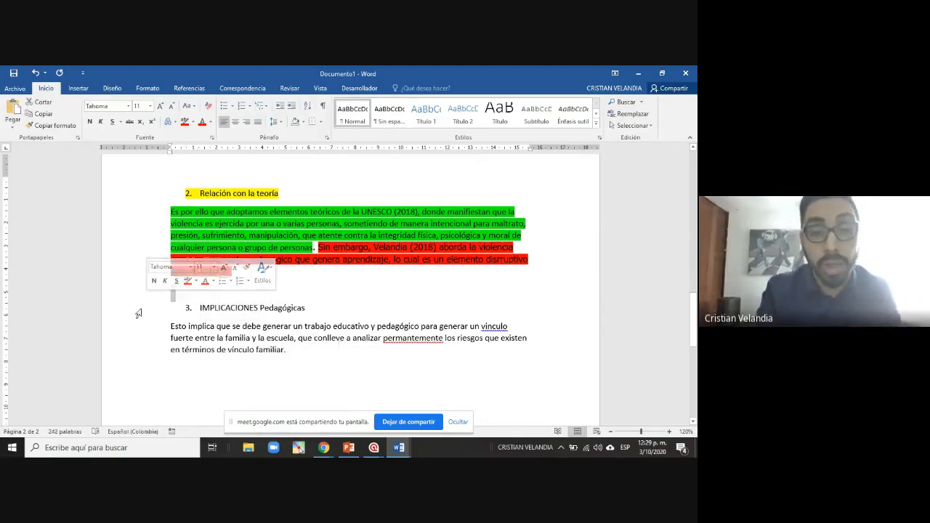
pyautogui.click(193, 122)
pyautogui.click(187, 136)
pyautogui.click(321, 317)
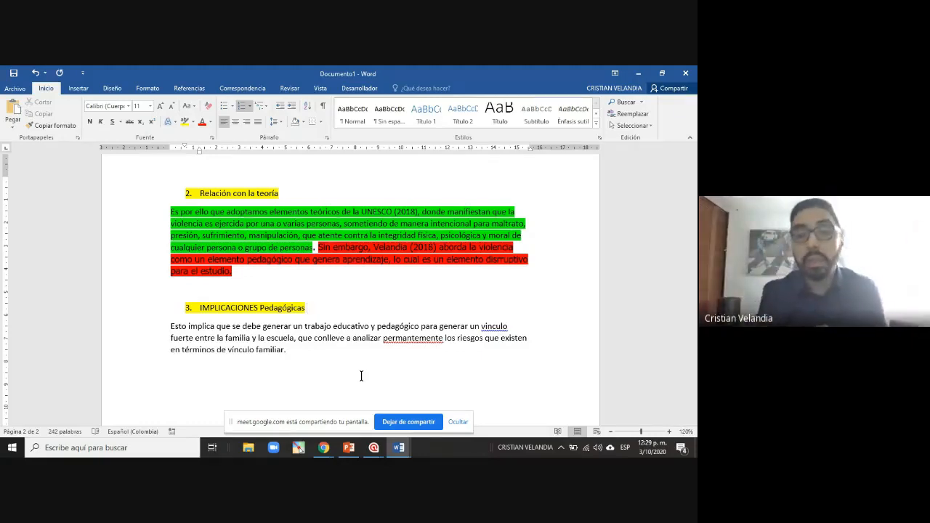
# Review the pedagogical implications heading and paragraph against the research question at the start of the report
pyautogui.click(107, 313)
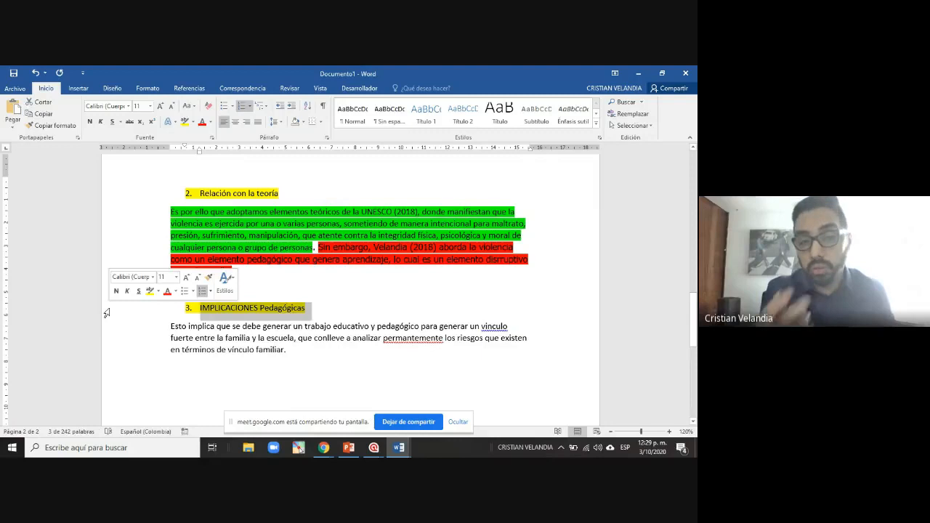
pyautogui.click(489, 287)
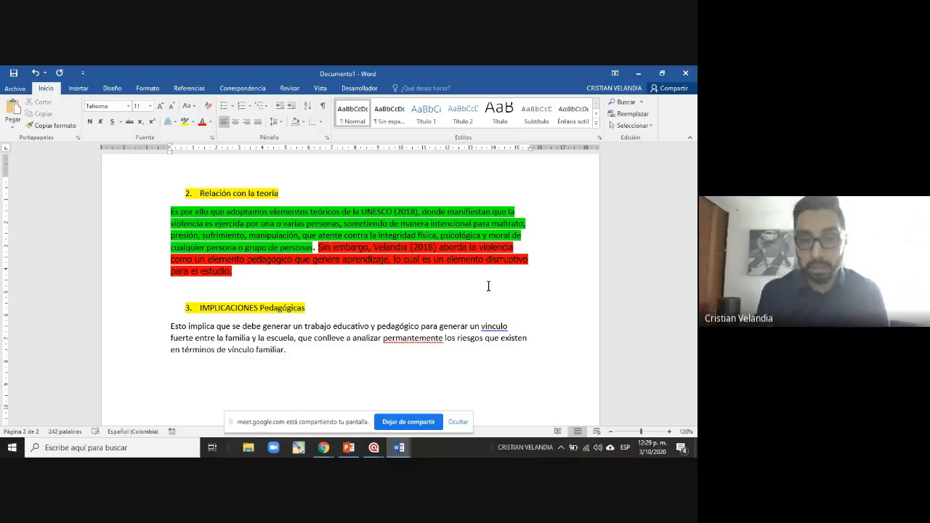
pyautogui.moveTo(293, 360); pyautogui.dragTo(172, 330)
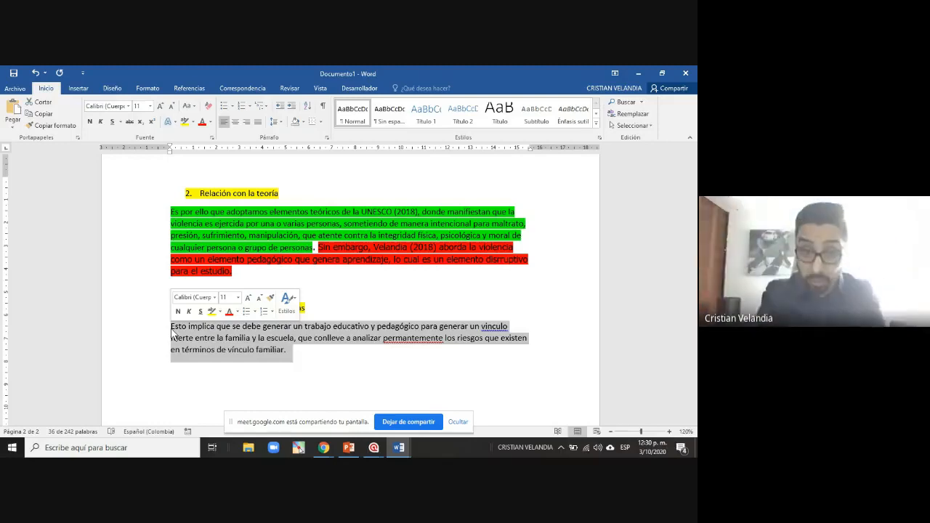
pyautogui.click(304, 329)
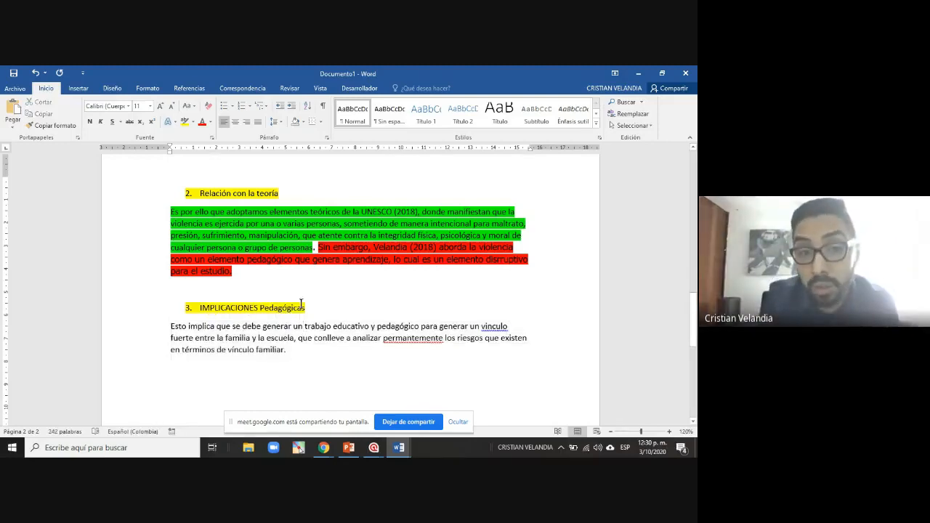
pyautogui.scroll(10, 356, 290)
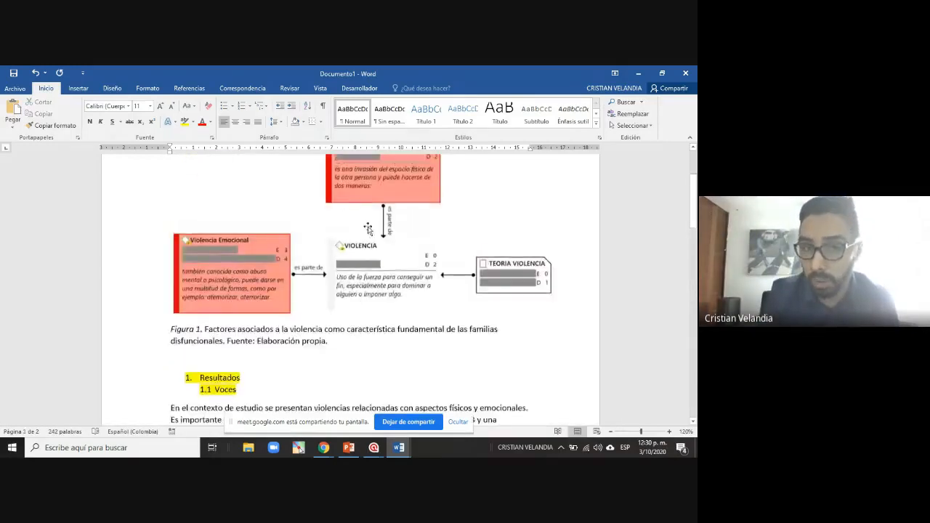
pyautogui.click(125, 216)
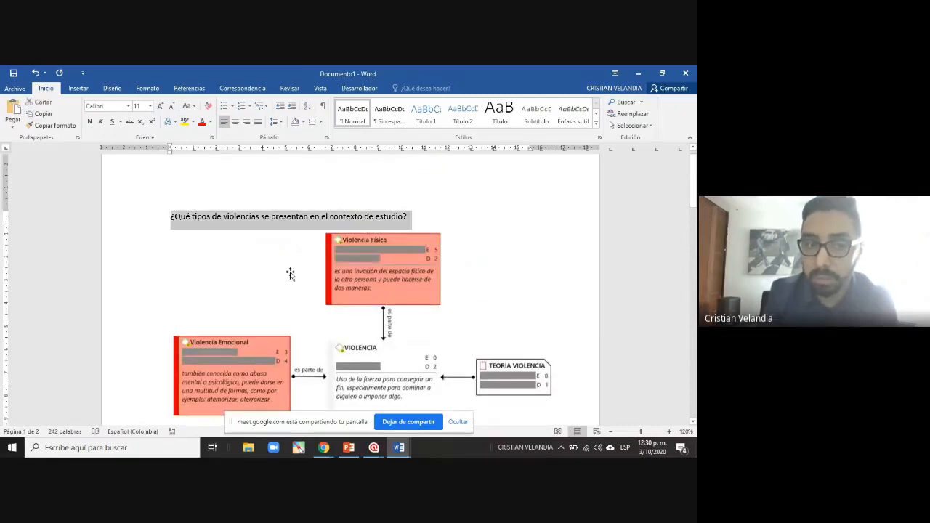
pyautogui.scroll(-10, 289, 272)
pyautogui.scroll(-5, 289, 272)
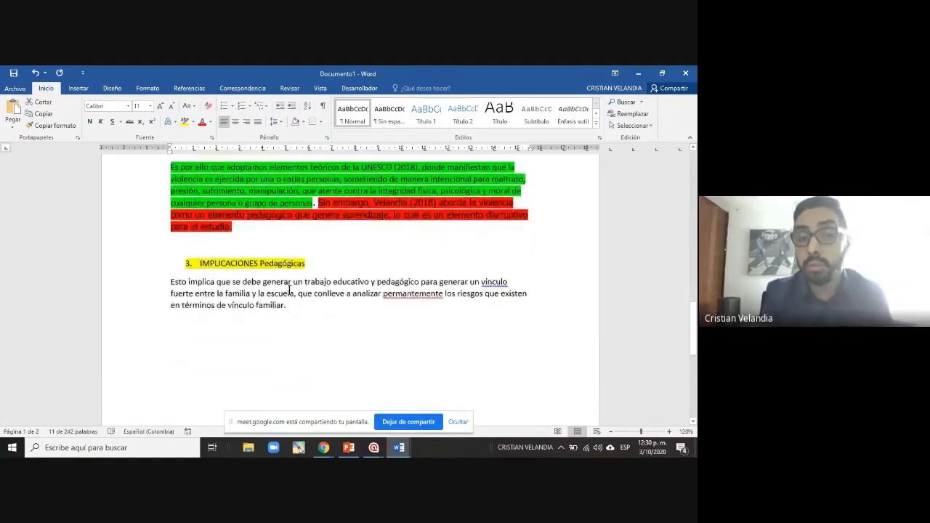
pyautogui.click(296, 304)
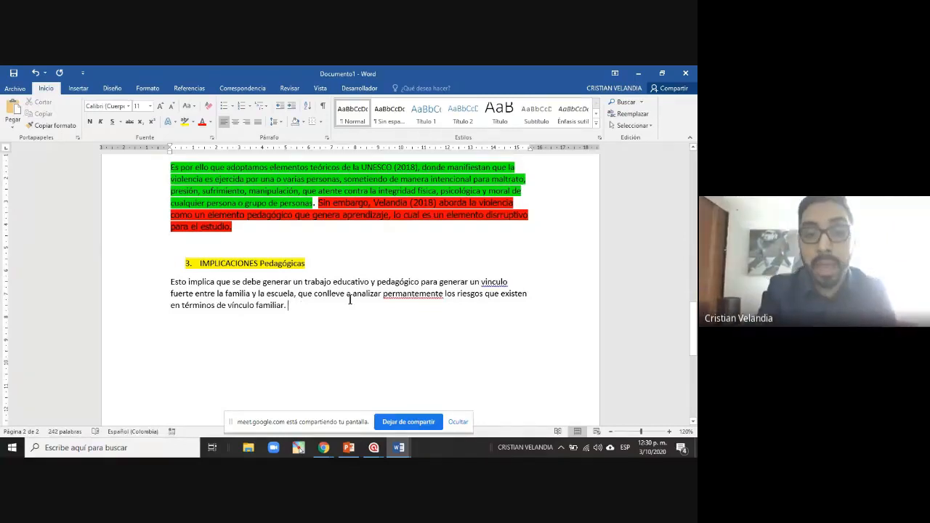
# View both report pages together at 60% and go over the Resultados, Voces, Relación con la teoría and IMPLICACIONES Pedagógicas headings
pyautogui.scroll(-6, 349, 299)
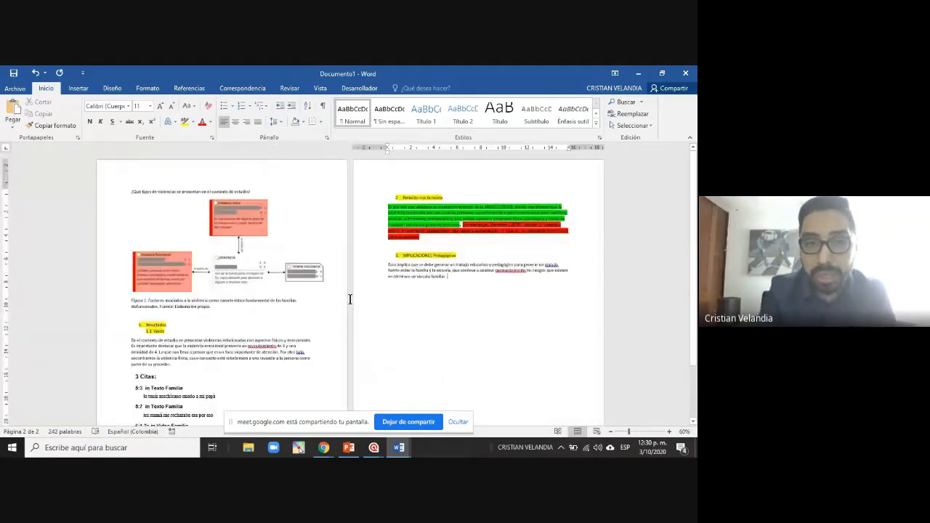
pyautogui.scroll(-3, 349, 299)
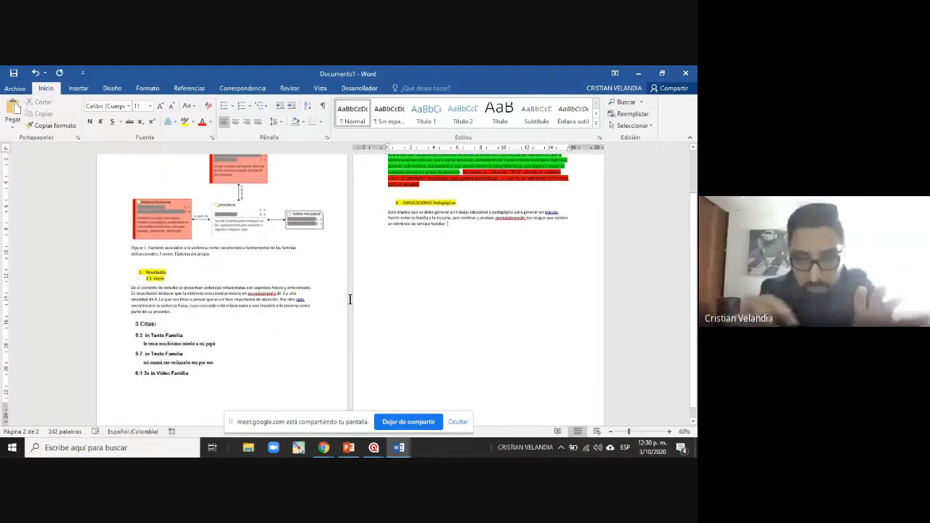
pyautogui.scroll(2, 350, 299)
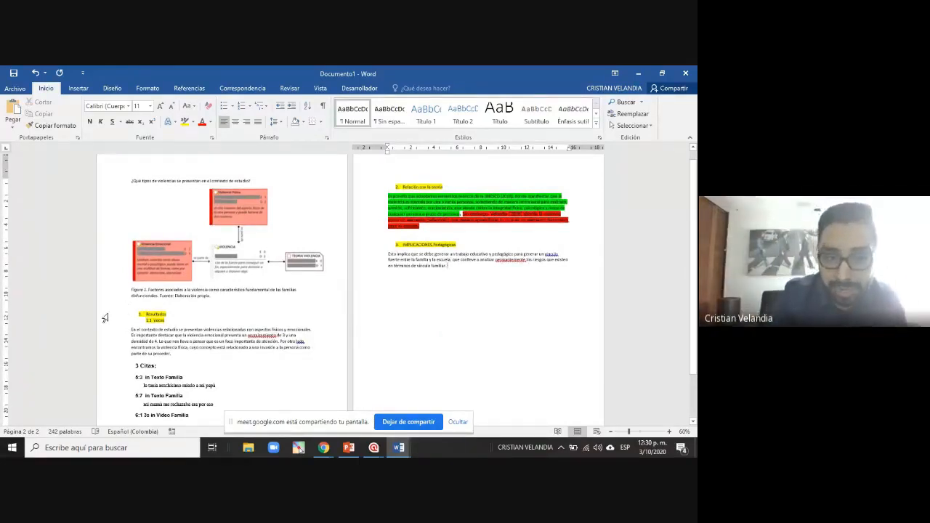
pyautogui.moveTo(105, 318); pyautogui.dragTo(106, 326)
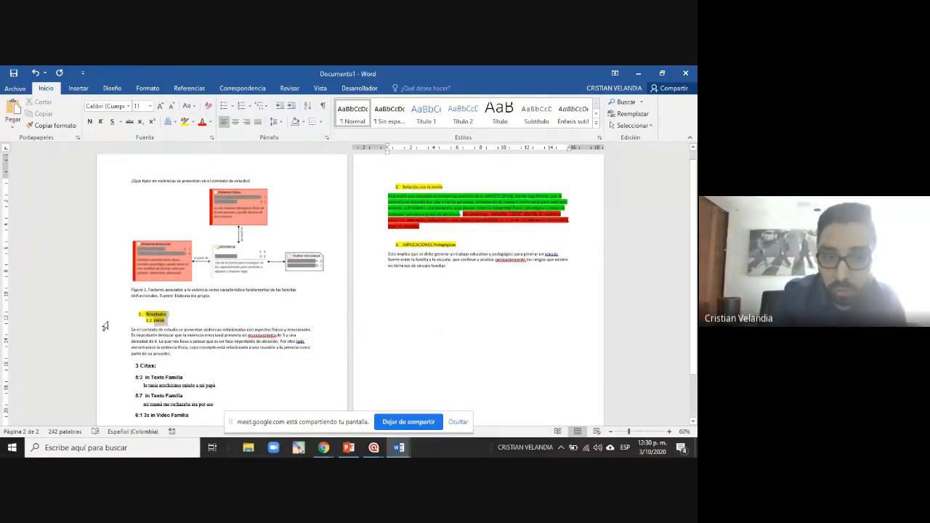
pyautogui.click(361, 189)
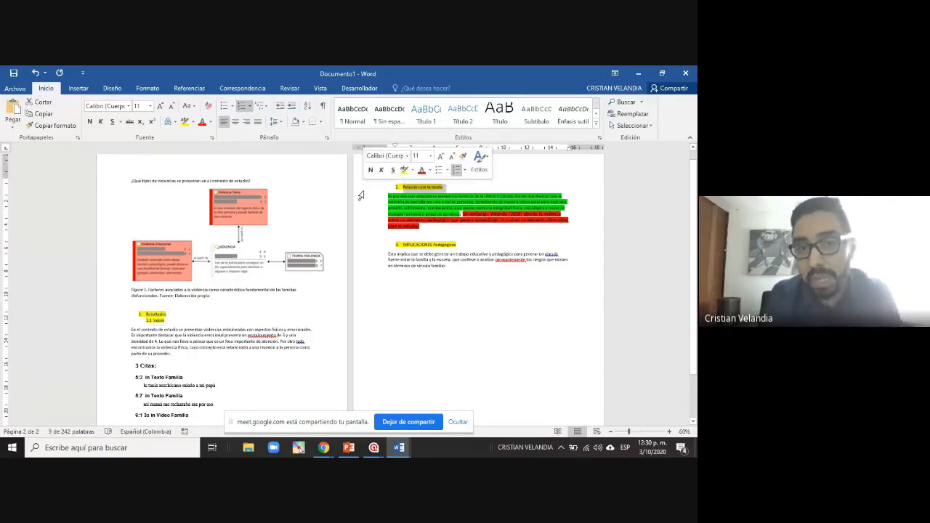
pyautogui.click(361, 247)
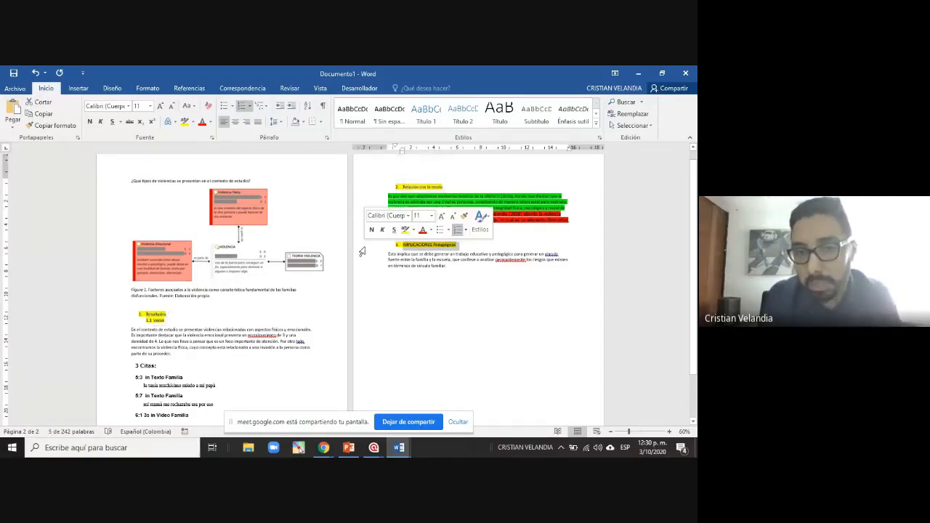
# Add "(postura del investigador)" to the end of the IMPLICACIONES Pedagógicas heading and stop sharing the screen in Google Meet
pyautogui.click(488, 248)
pyautogui.write('(postura del investigador')
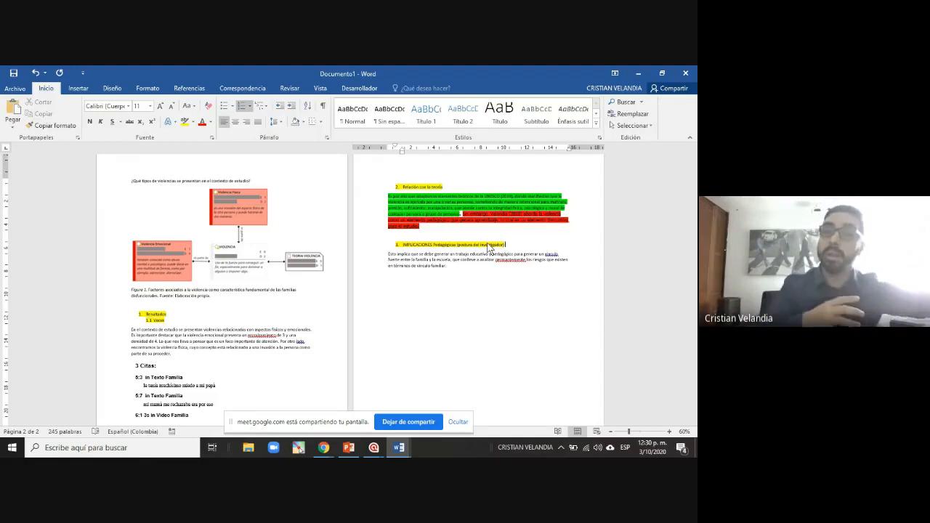
pyautogui.click(404, 421)
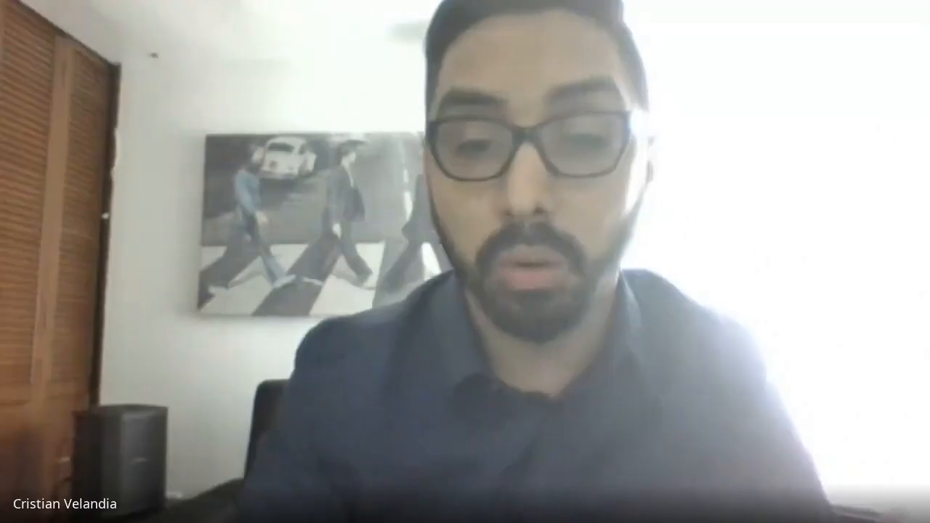